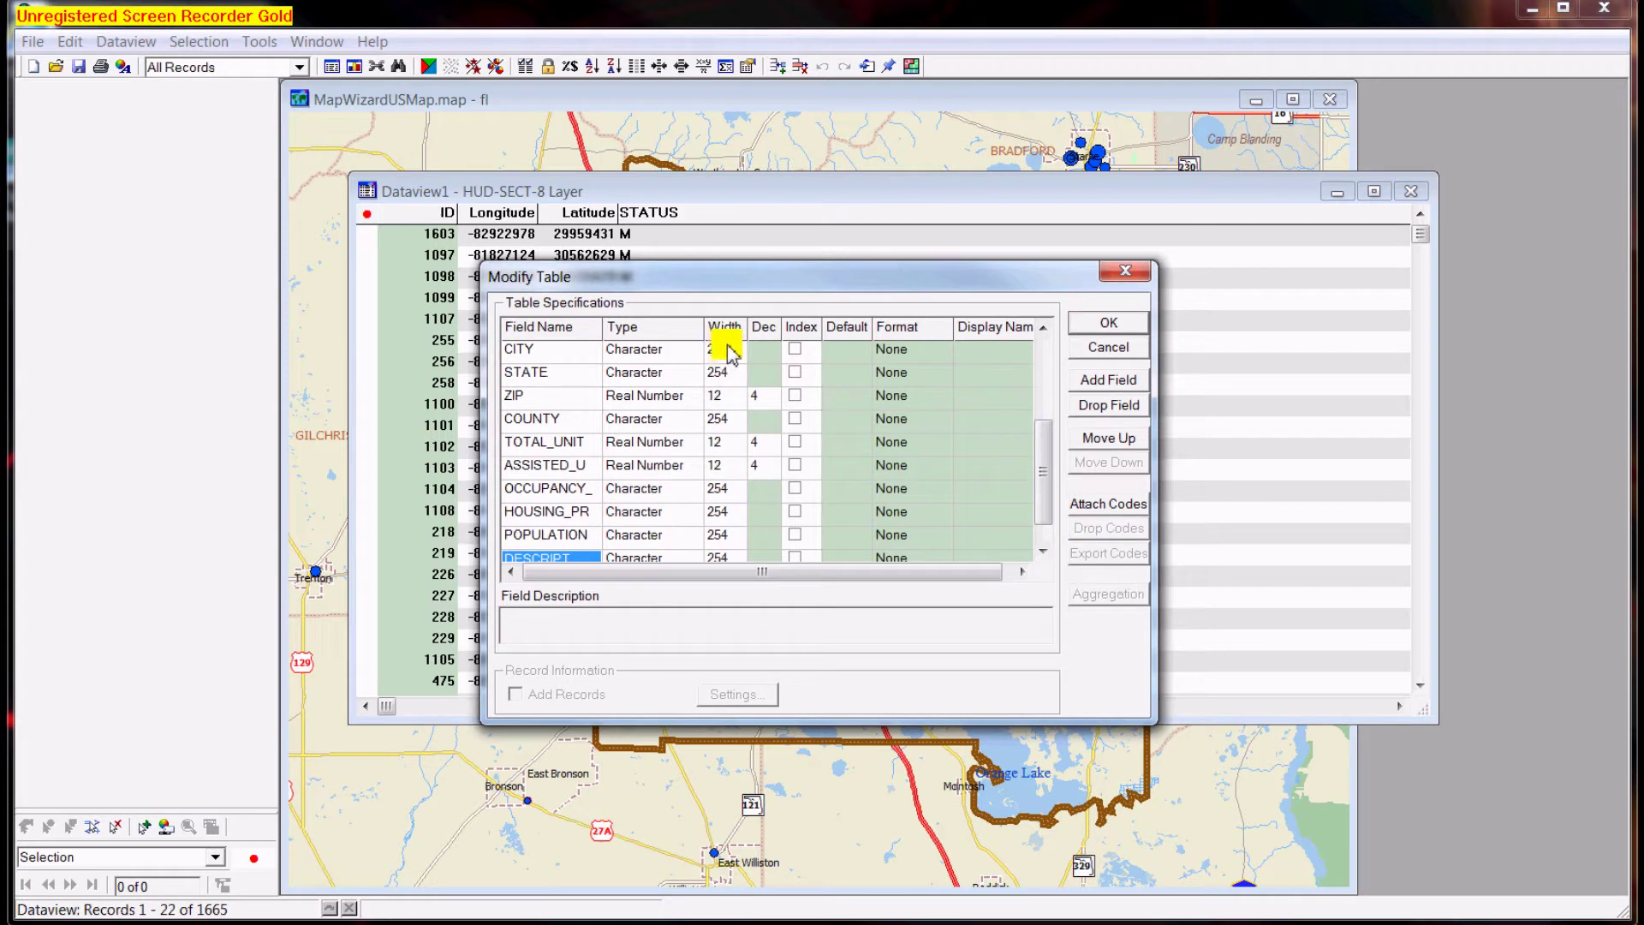
# Step: Set the widths of the CITY, STATE and COUNTY fields to 25
pyautogui.click(727, 350)
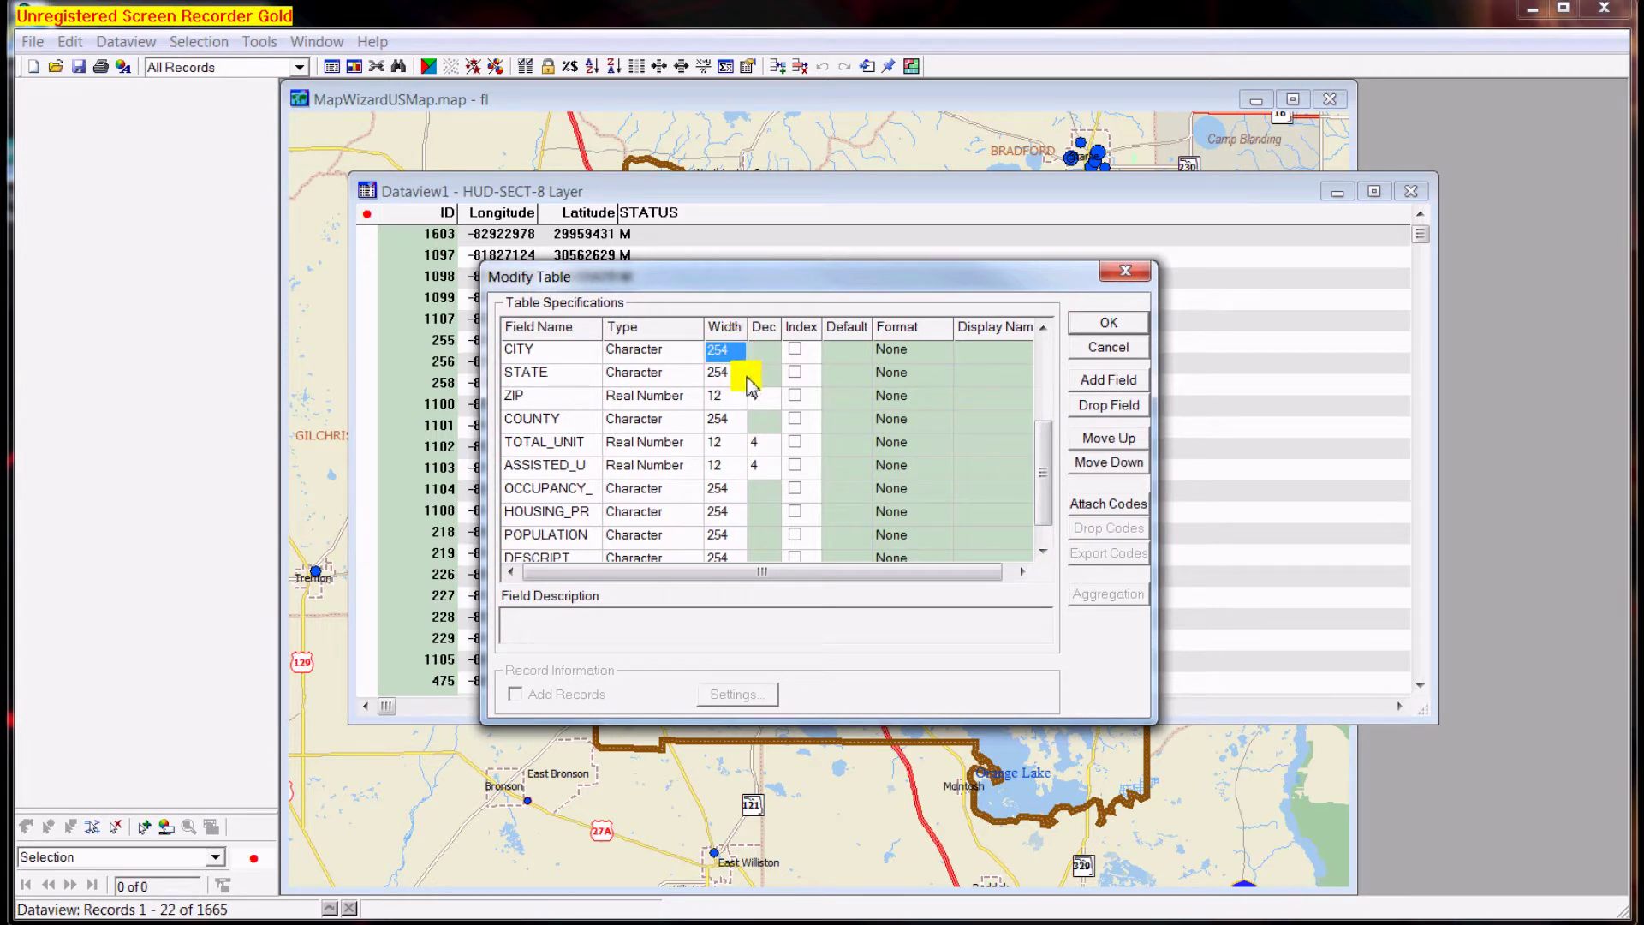
pyautogui.write('25')
pyautogui.click(723, 379)
pyautogui.write('25')
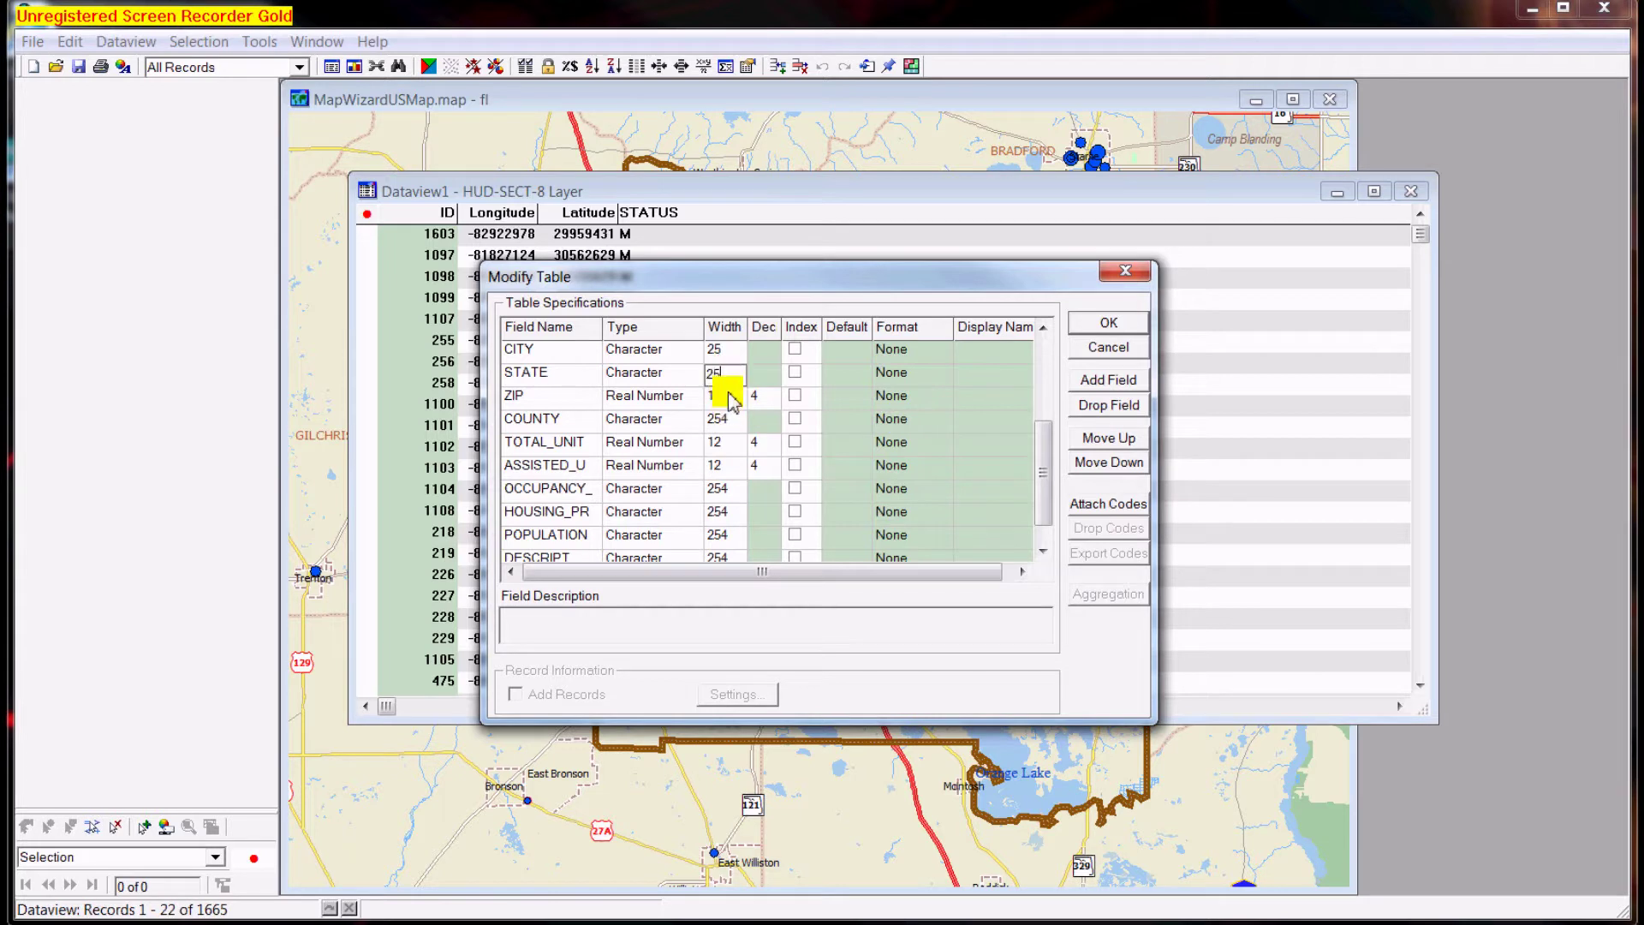
pyautogui.click(727, 419)
pyautogui.write('25')
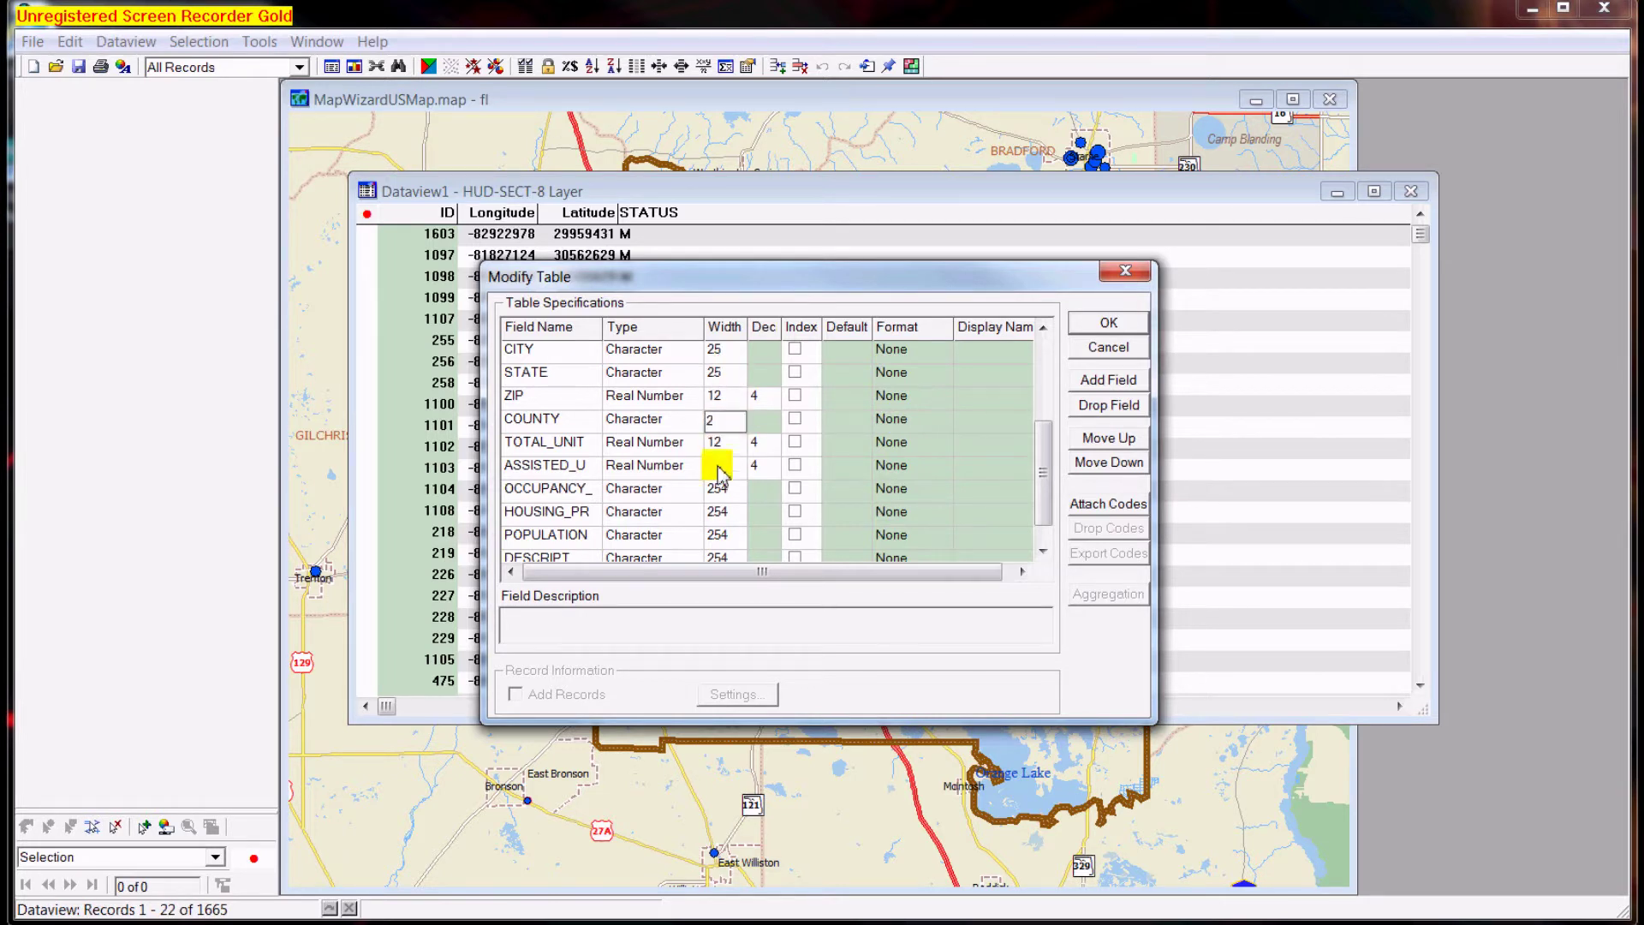
# Step: Set the widths of the OCCUPANCY_, HOUSING_PR, POPULATION and DESCRIPT fields to 25
pyautogui.click(737, 489)
pyautogui.write('25')
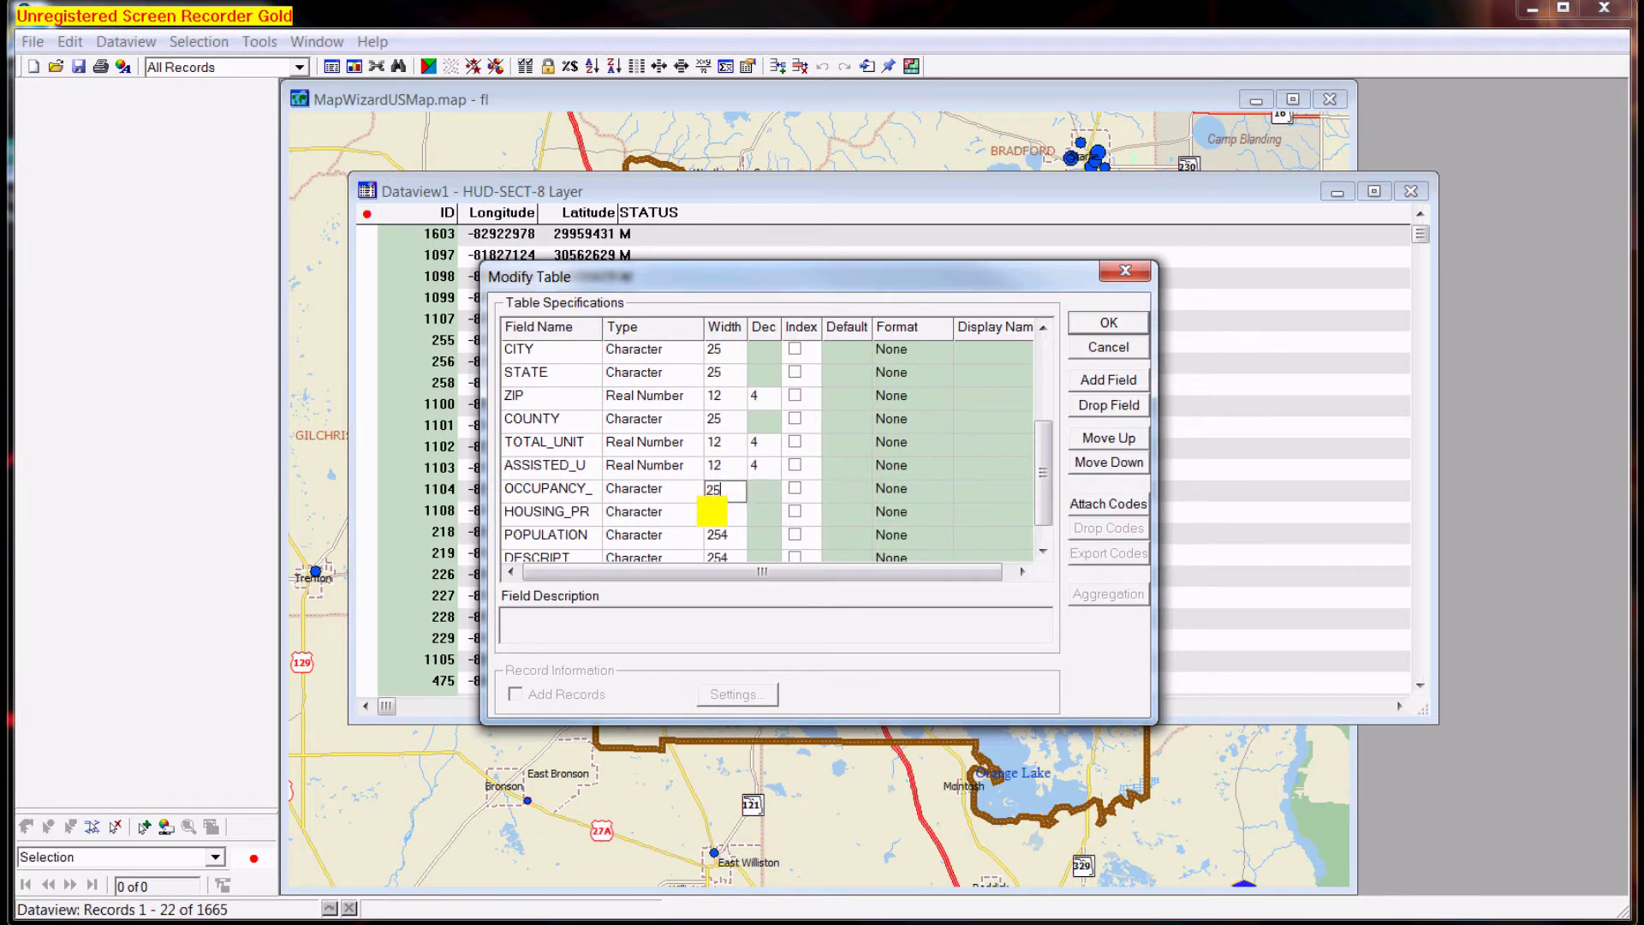
pyautogui.click(715, 514)
pyautogui.write('25')
pyautogui.click(733, 537)
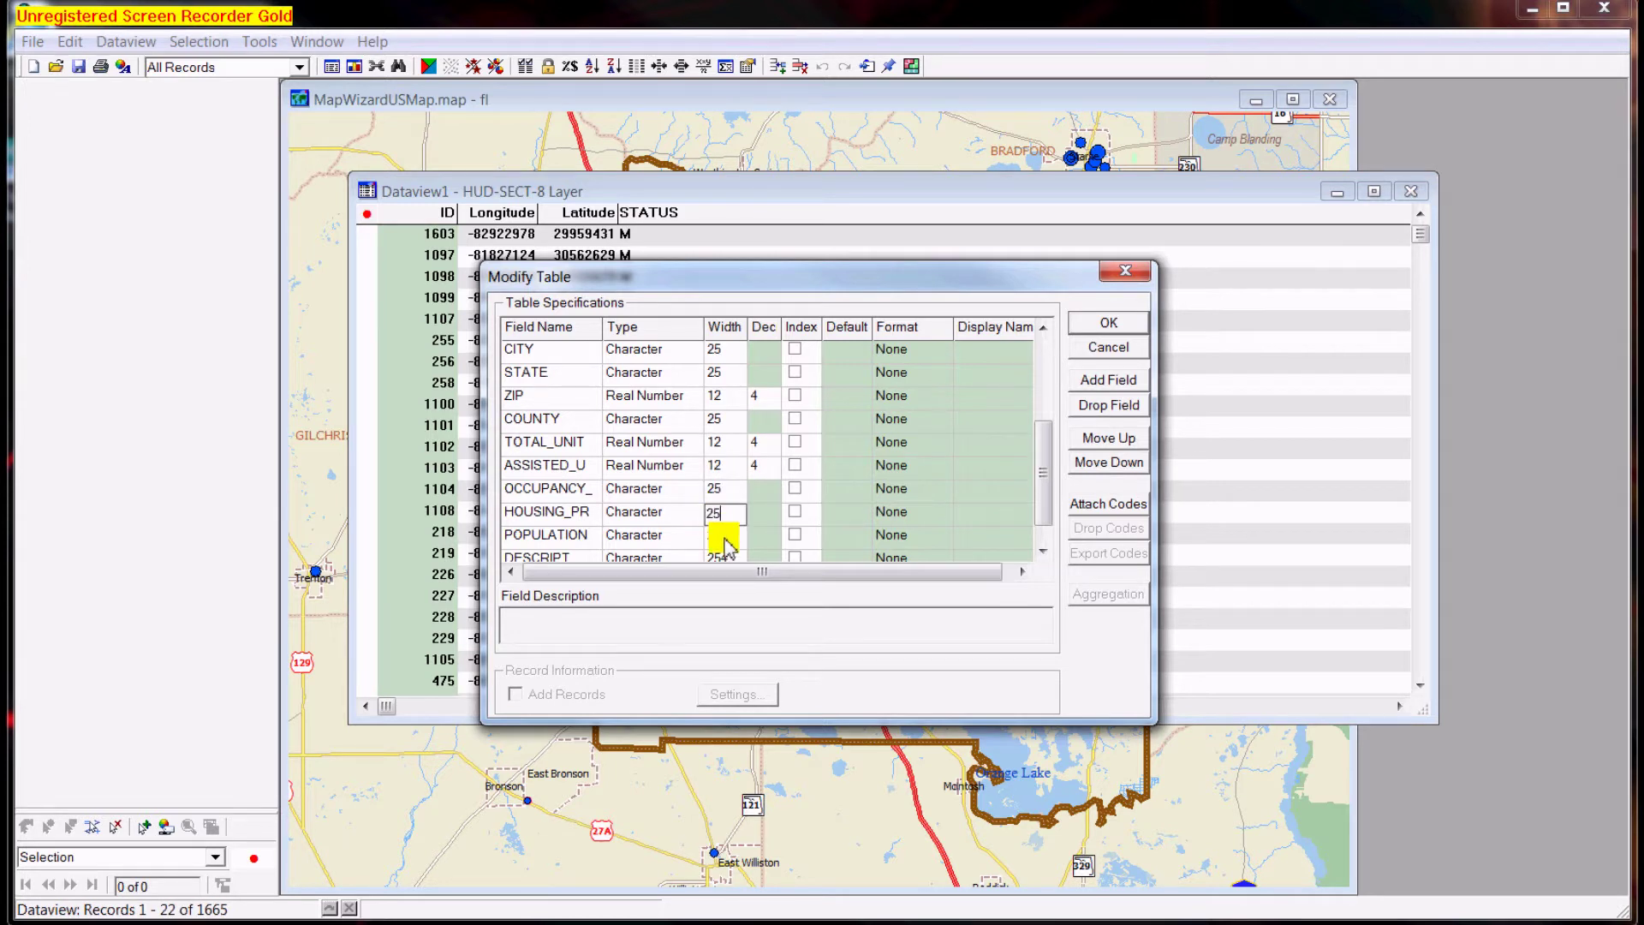
pyautogui.write('25')
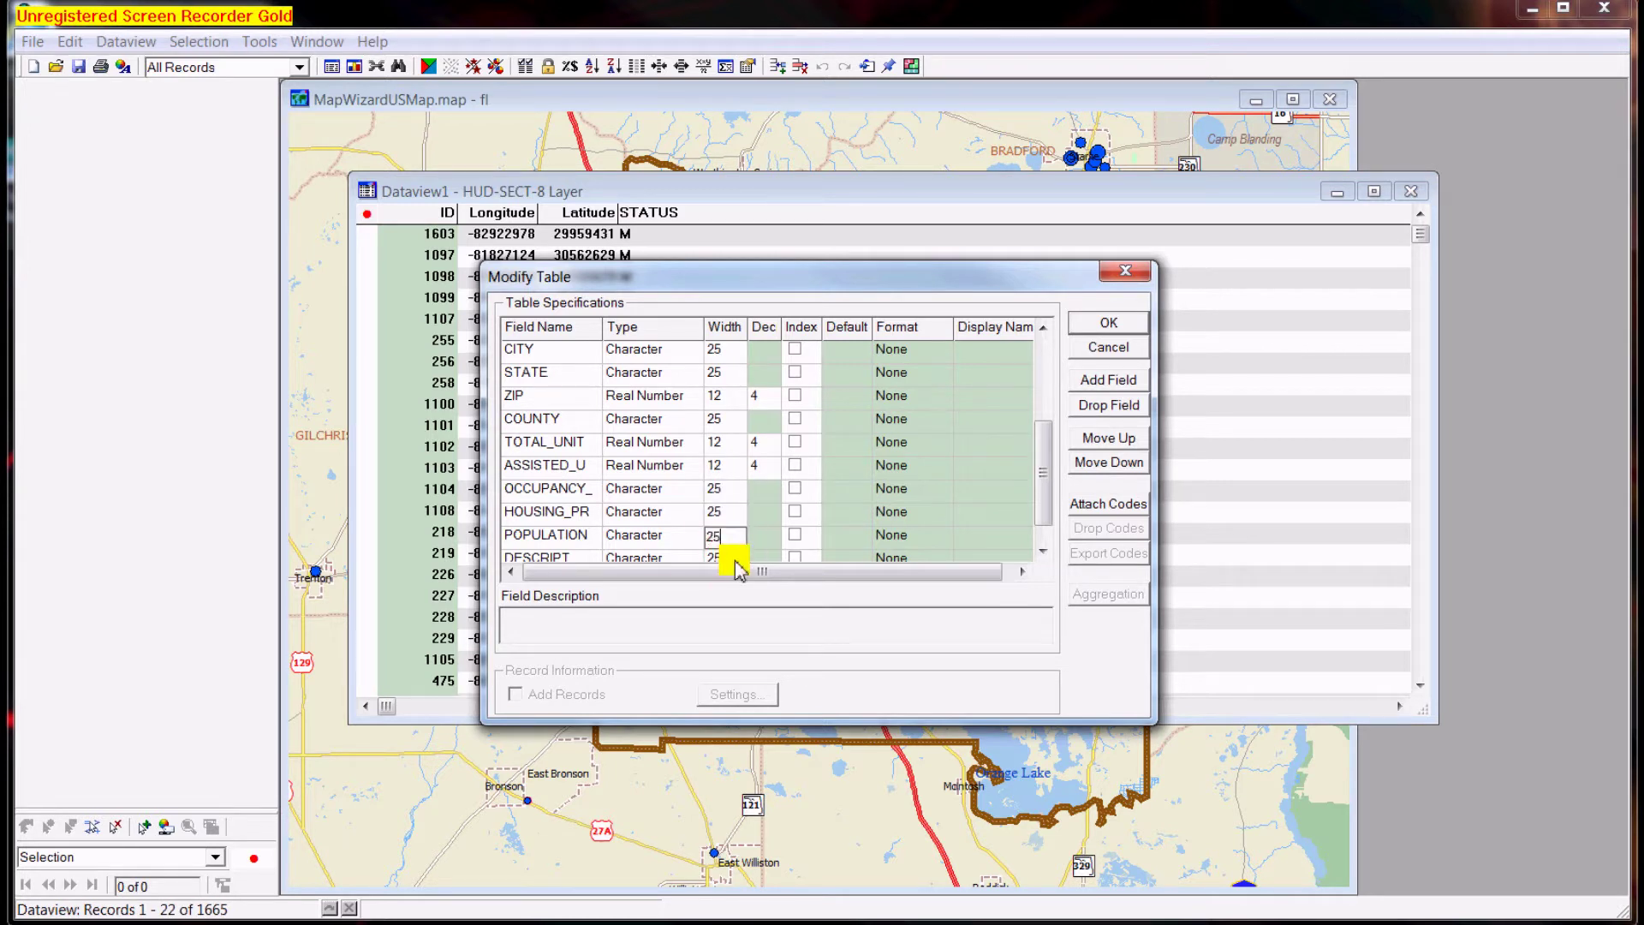
pyautogui.click(735, 556)
pyautogui.write('25')
# Step: Set the widths of the SIDE, DEVELOPMEN and STREET fields to 25 and apply the table structure changes
pyautogui.moveTo(1050, 518); pyautogui.dragTo(1020, 396)
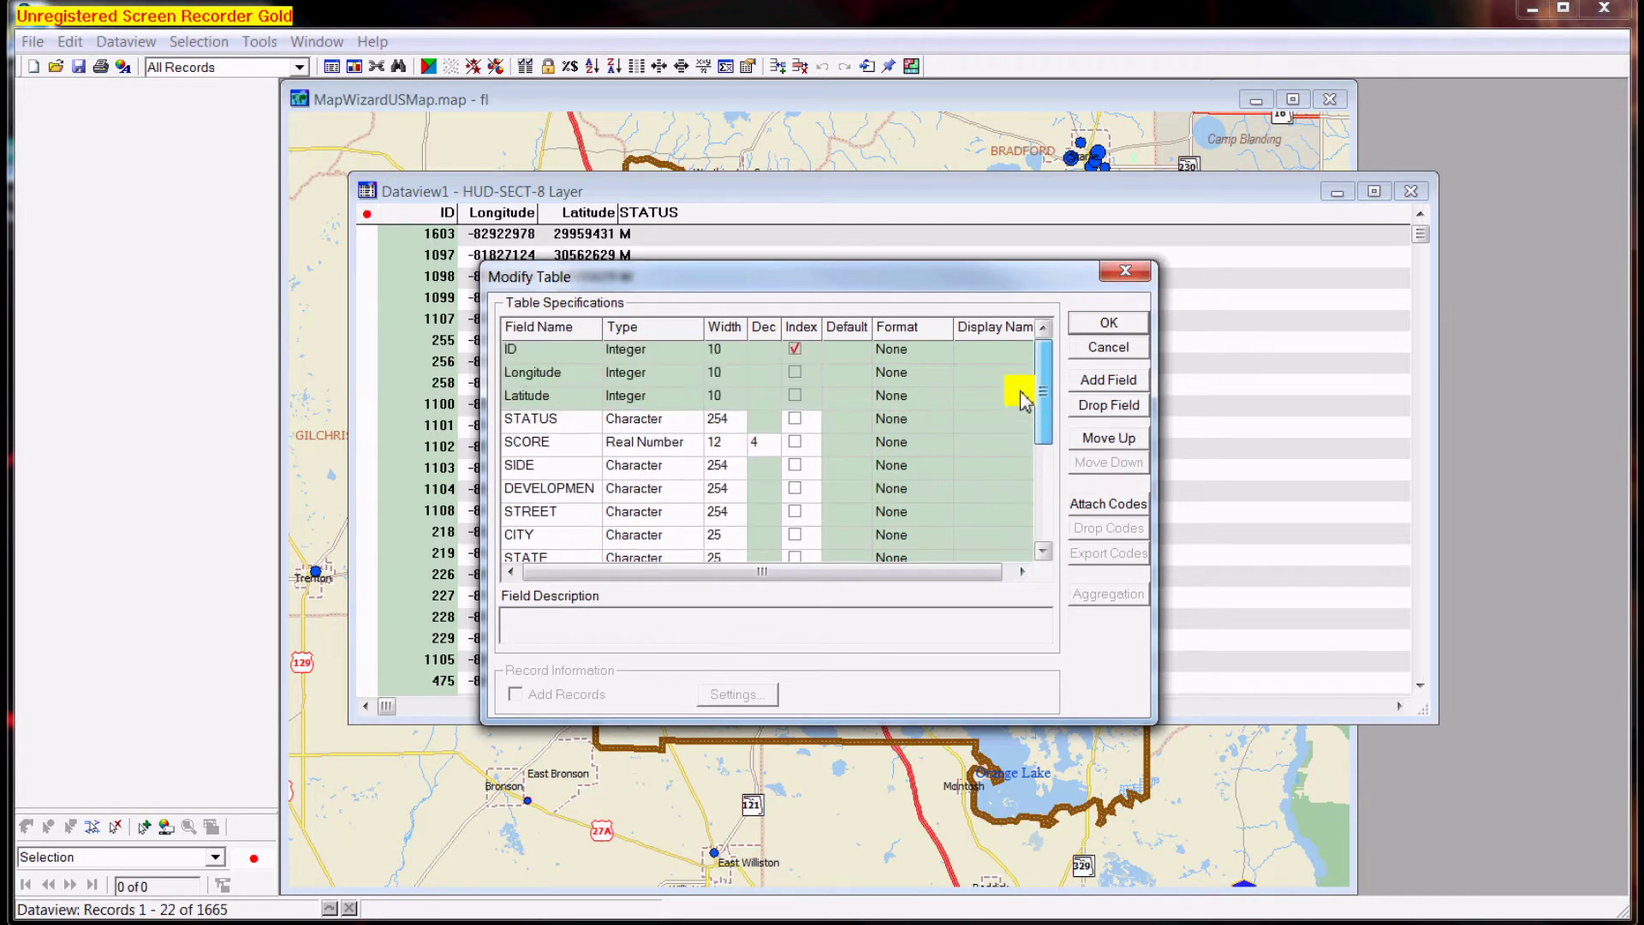
pyautogui.click(717, 465)
pyautogui.write('25')
pyautogui.click(735, 494)
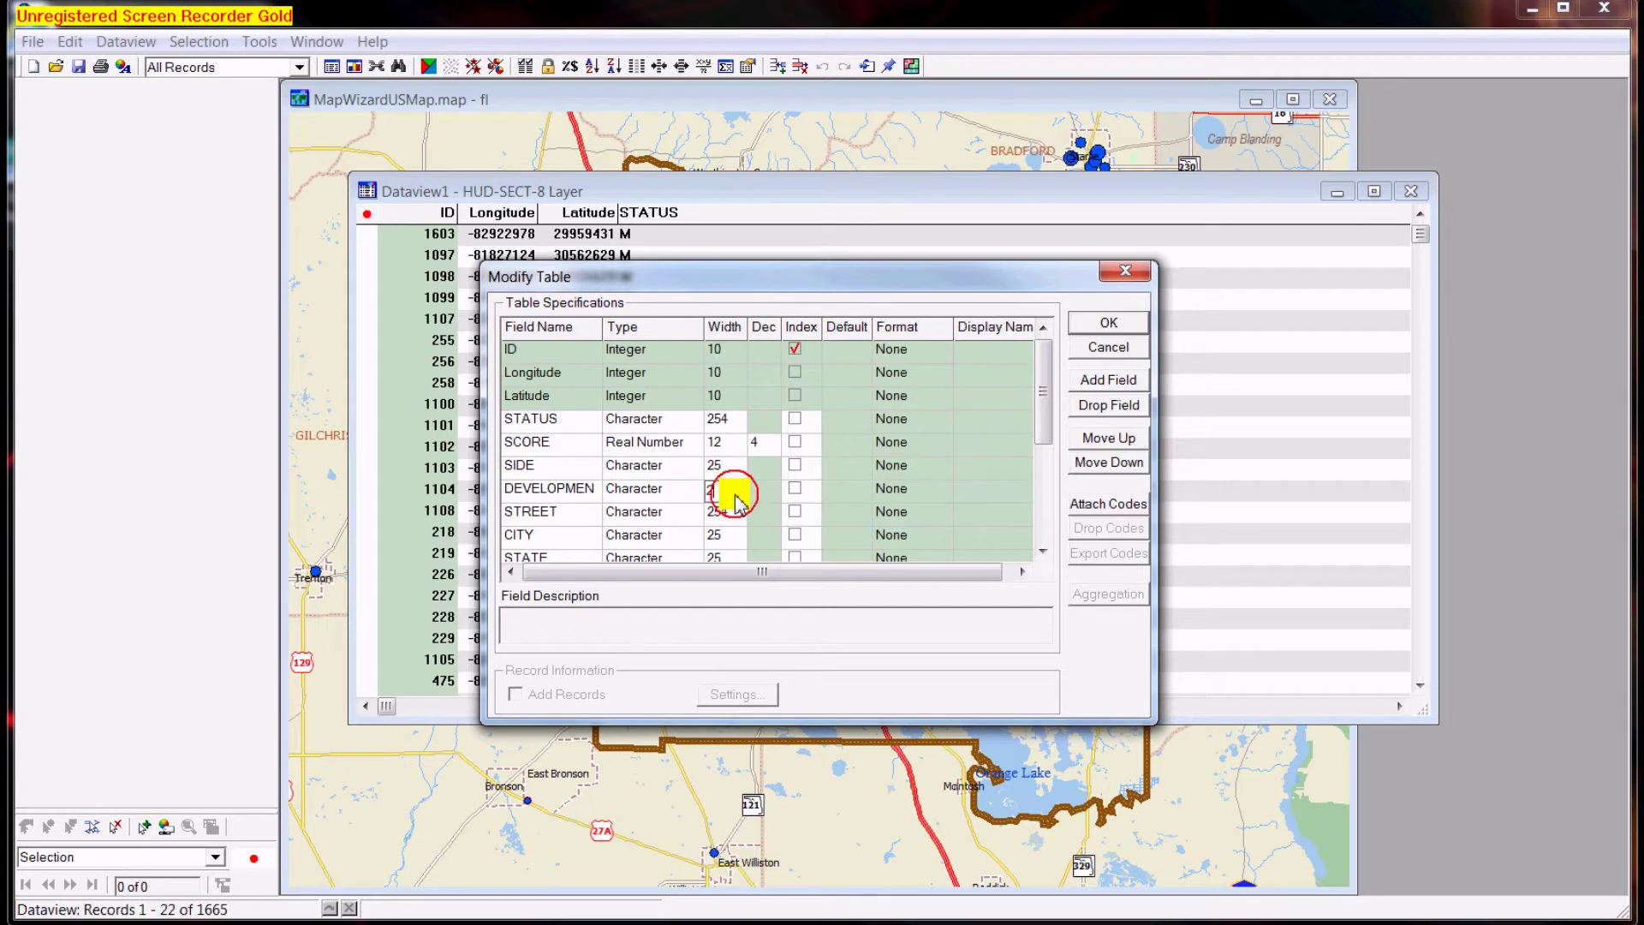
pyautogui.click(735, 513)
pyautogui.write('2')
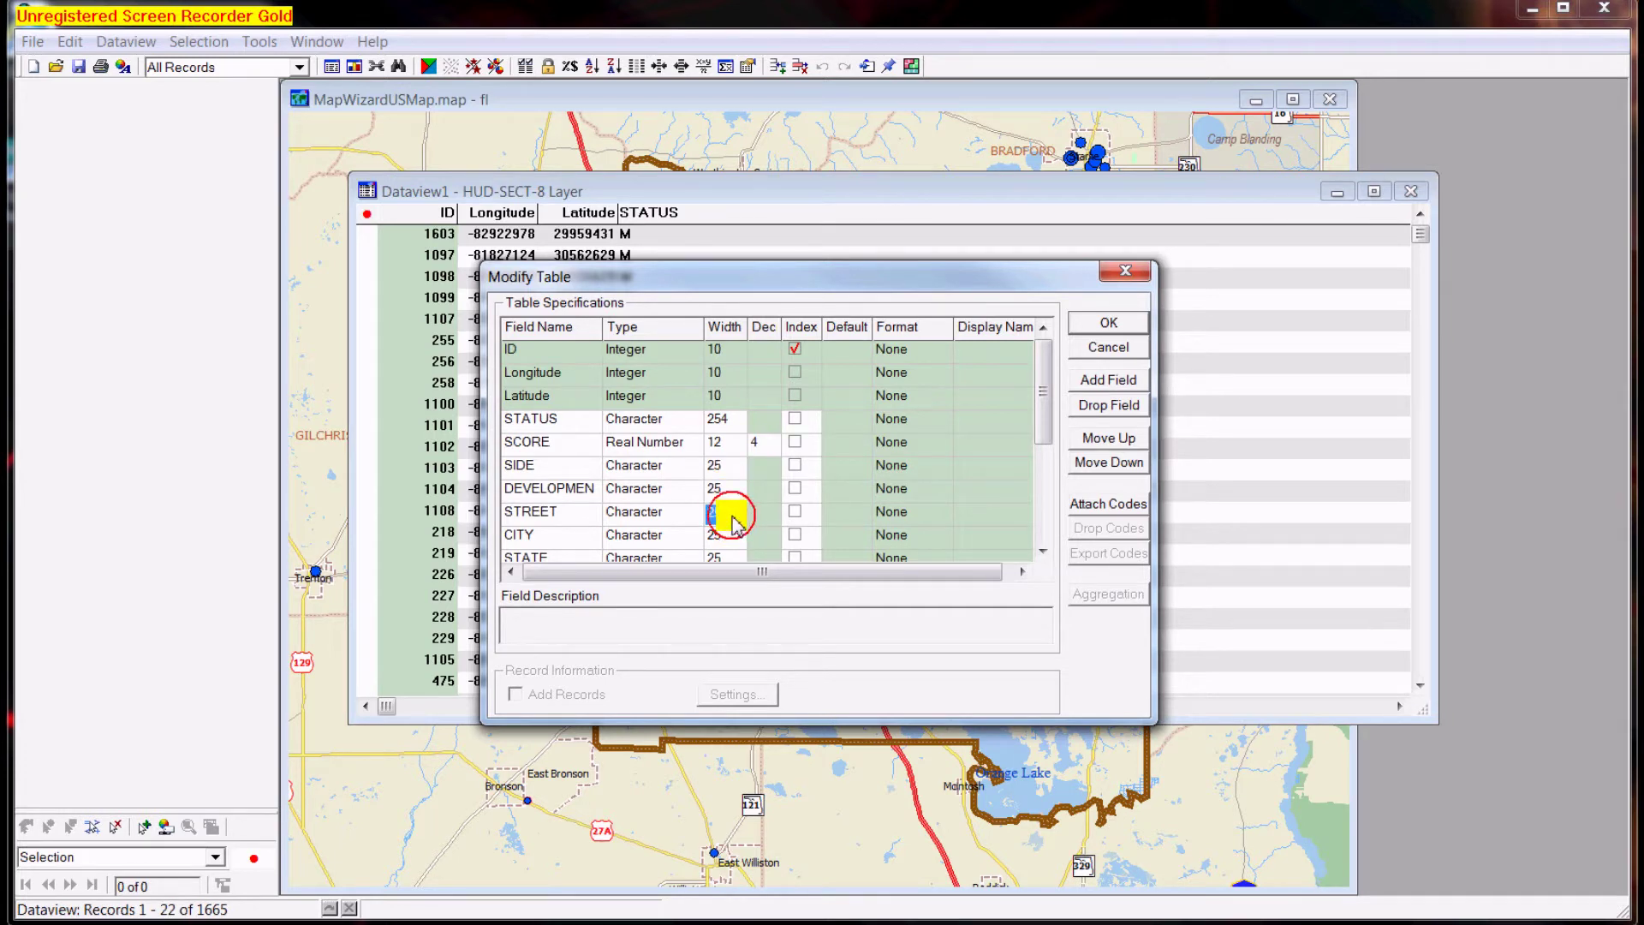
pyautogui.write('5')
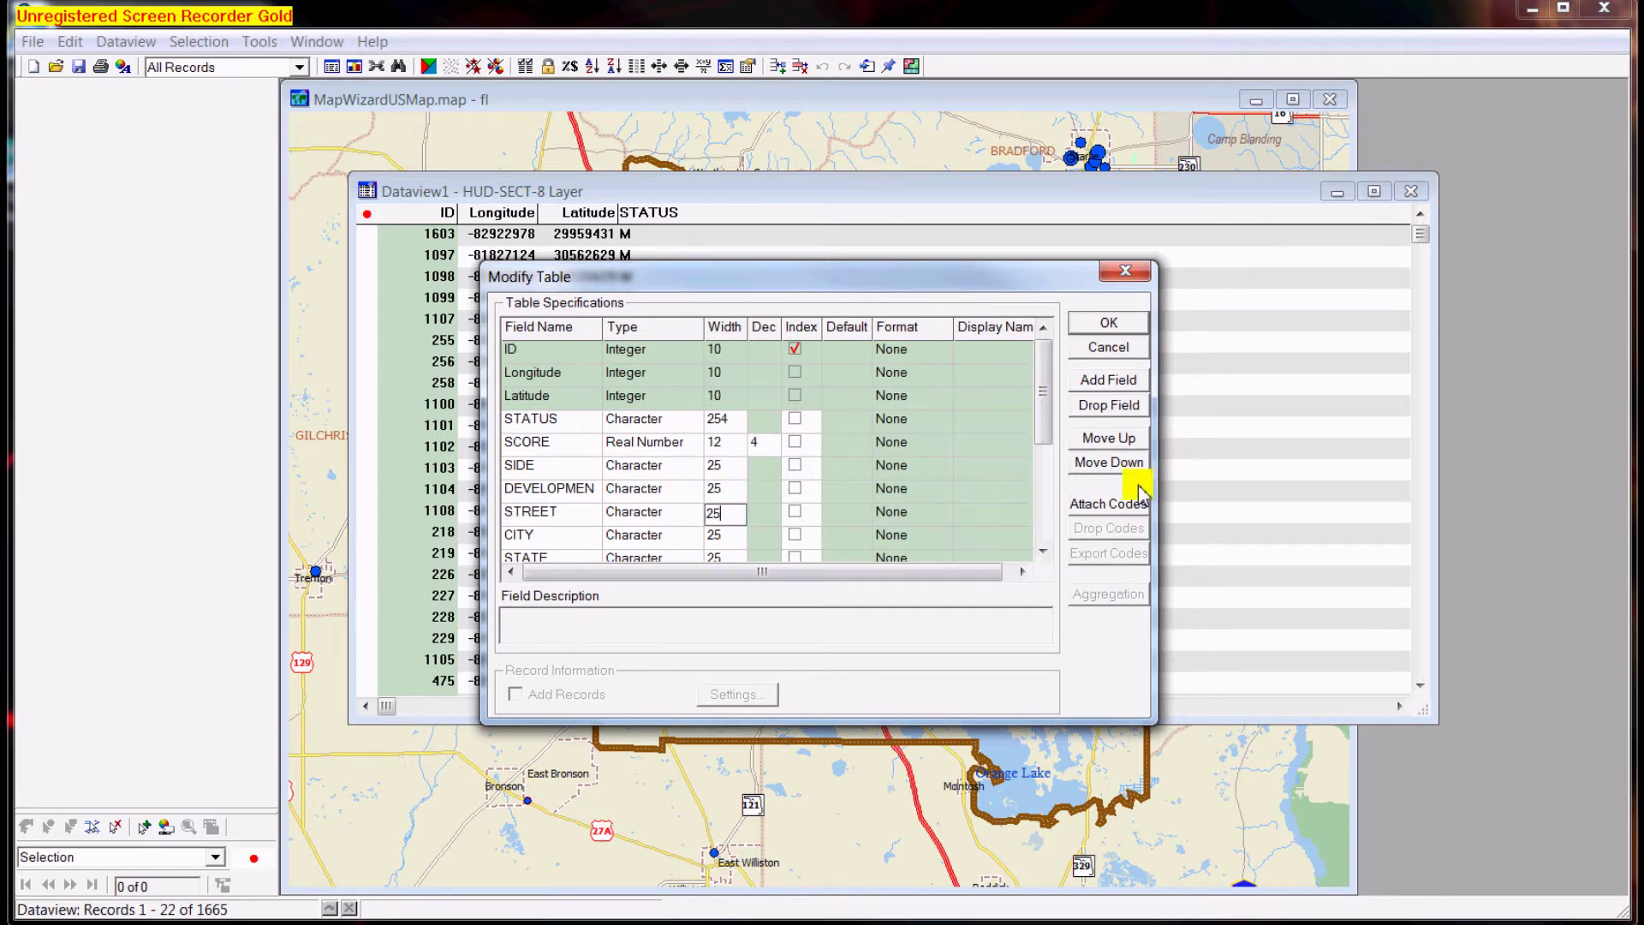
pyautogui.click(1125, 324)
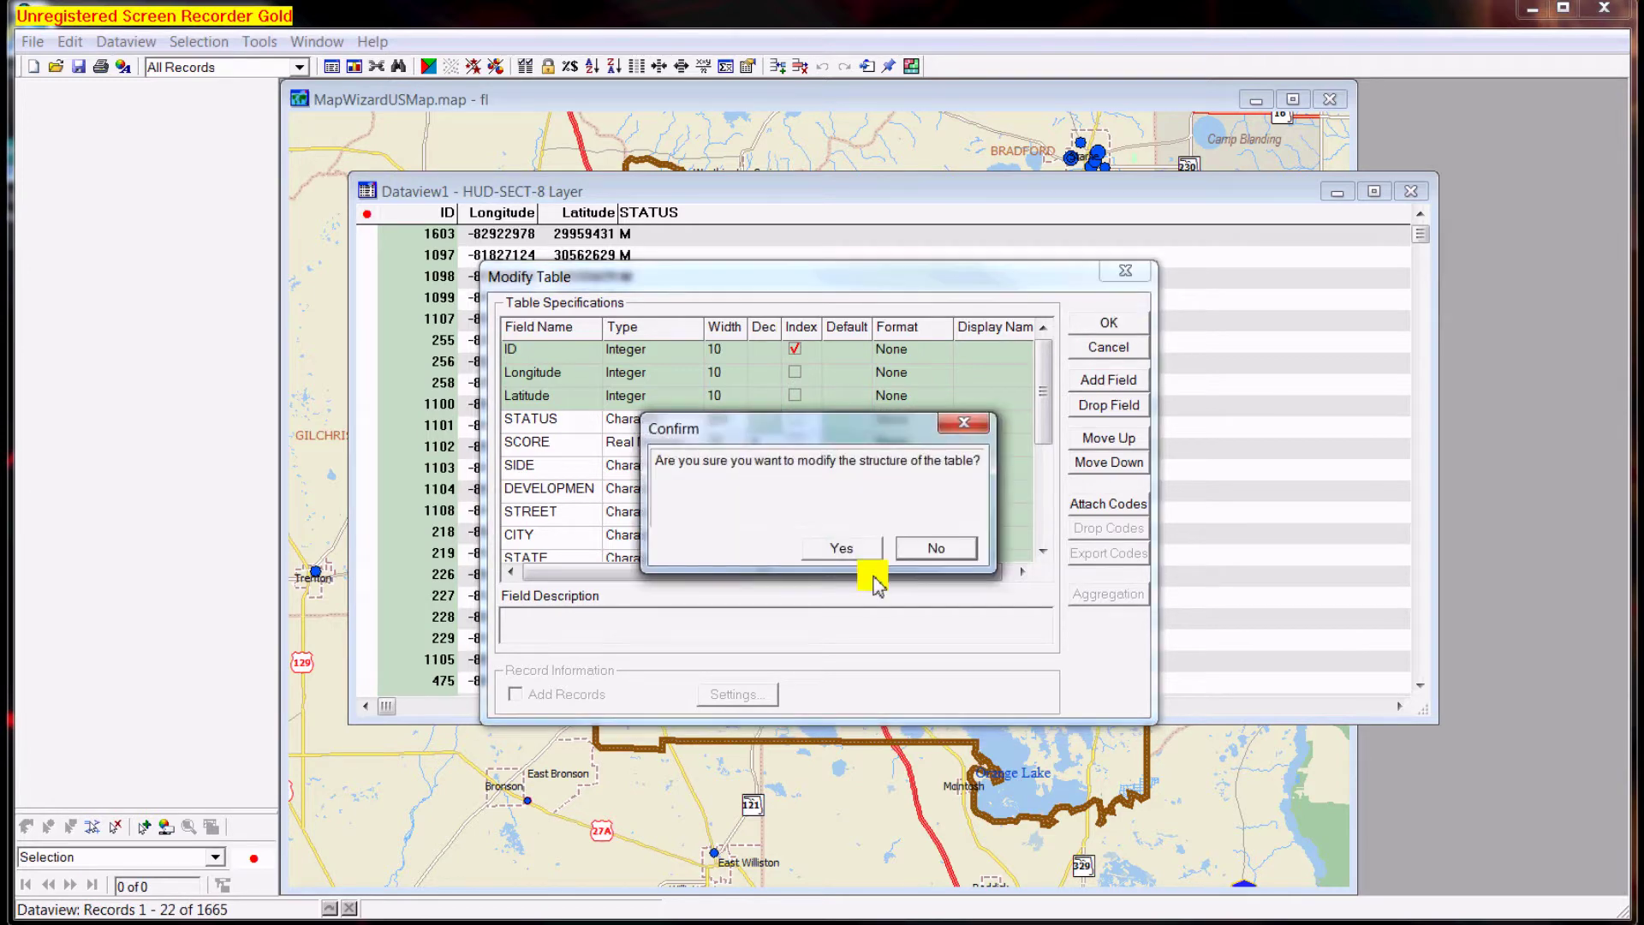
pyautogui.click(842, 549)
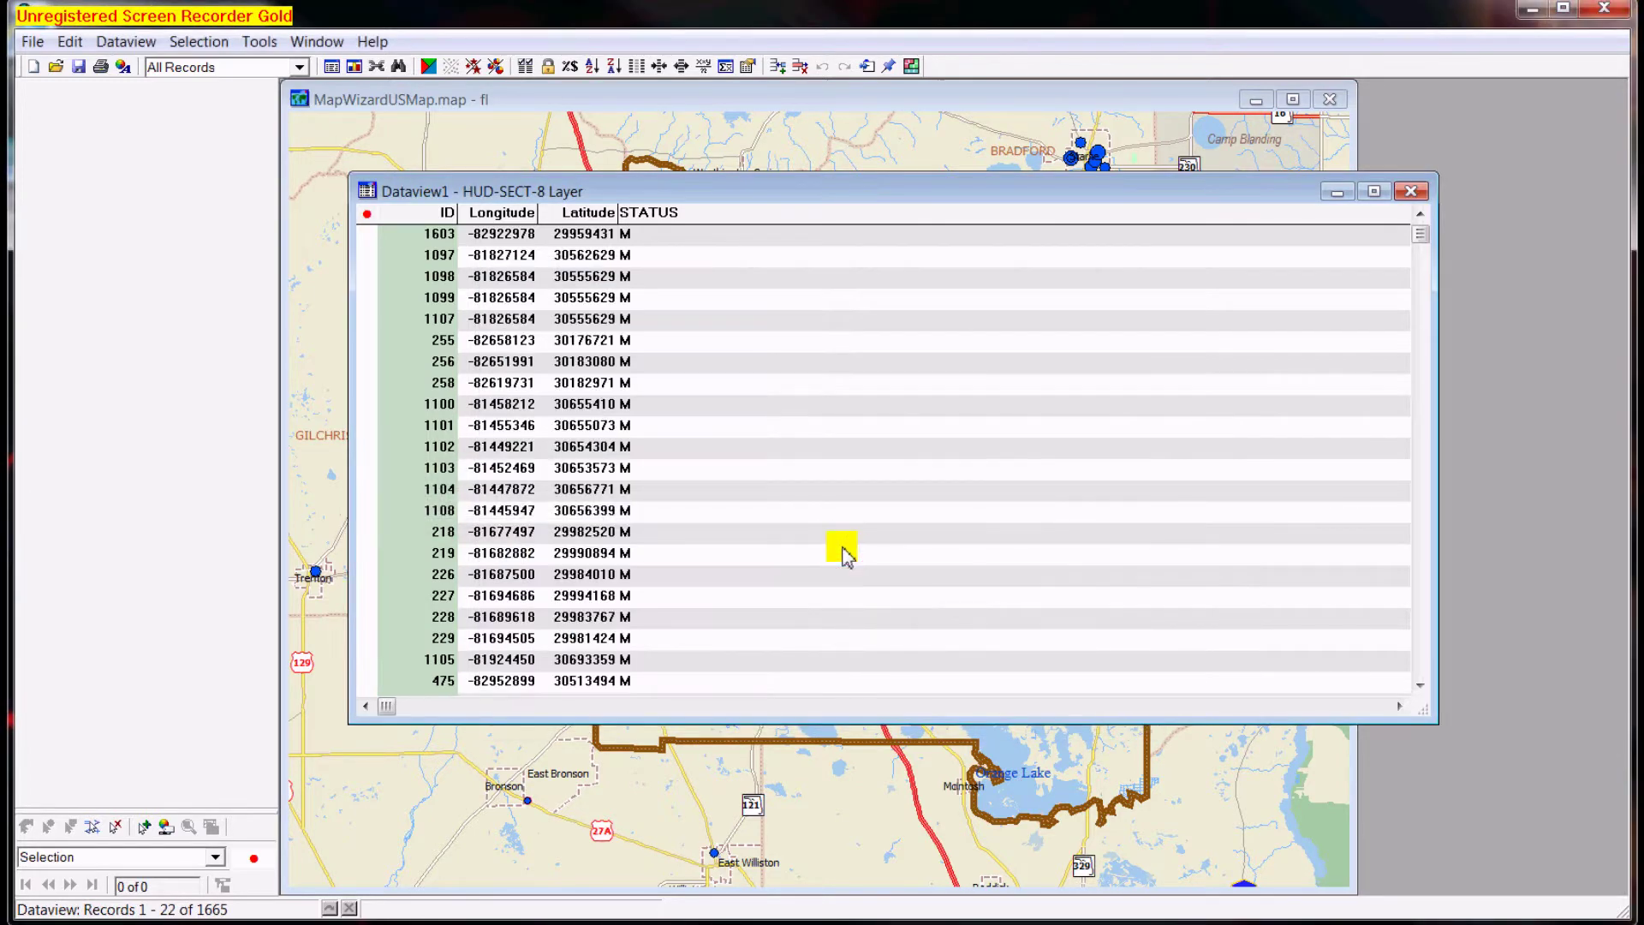
# Step: Modify the HUD-SECT-8 table again, setting the STATUS field's width to 8, and apply the change
pyautogui.click(245, 42)
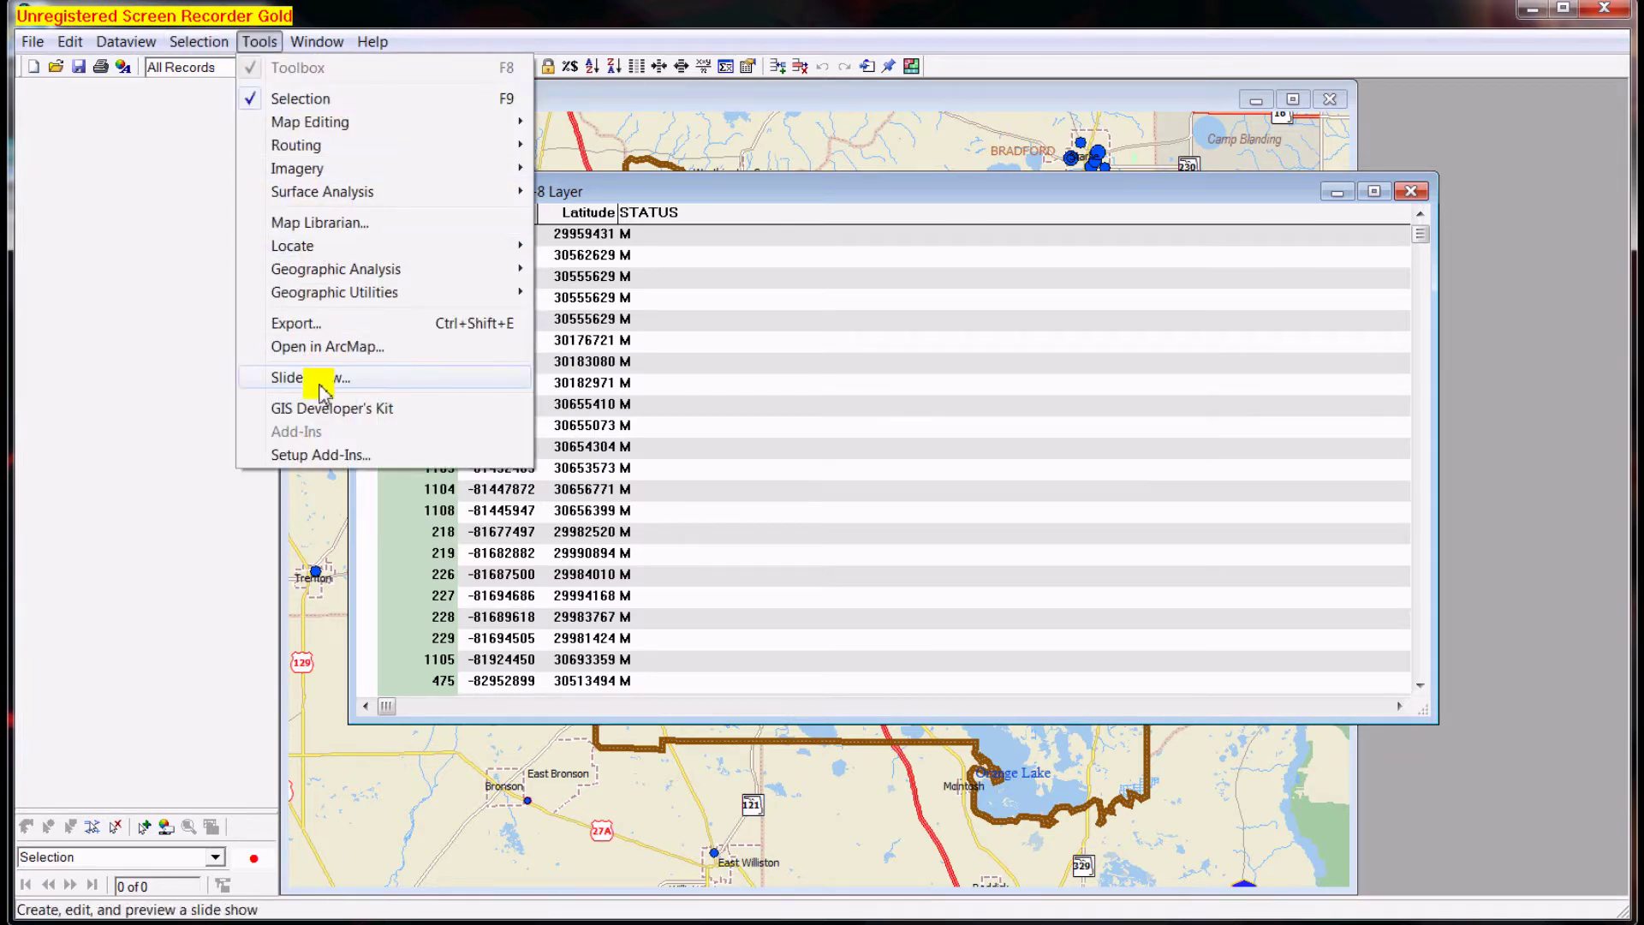
pyautogui.moveTo(210, 47)
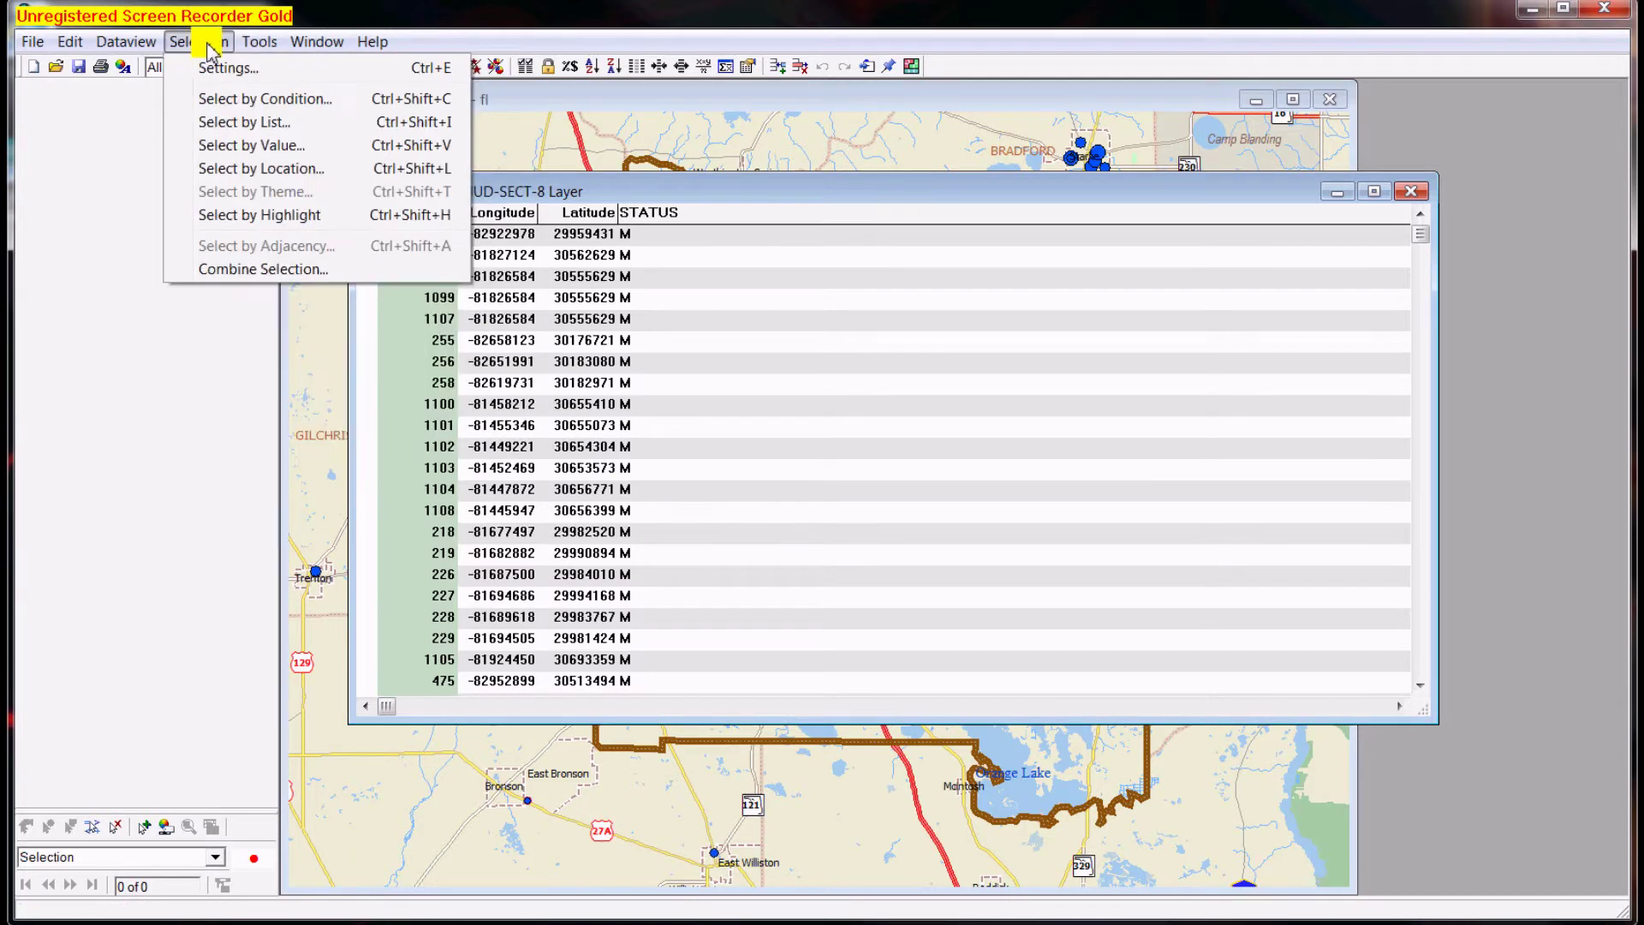
pyautogui.moveTo(125, 43)
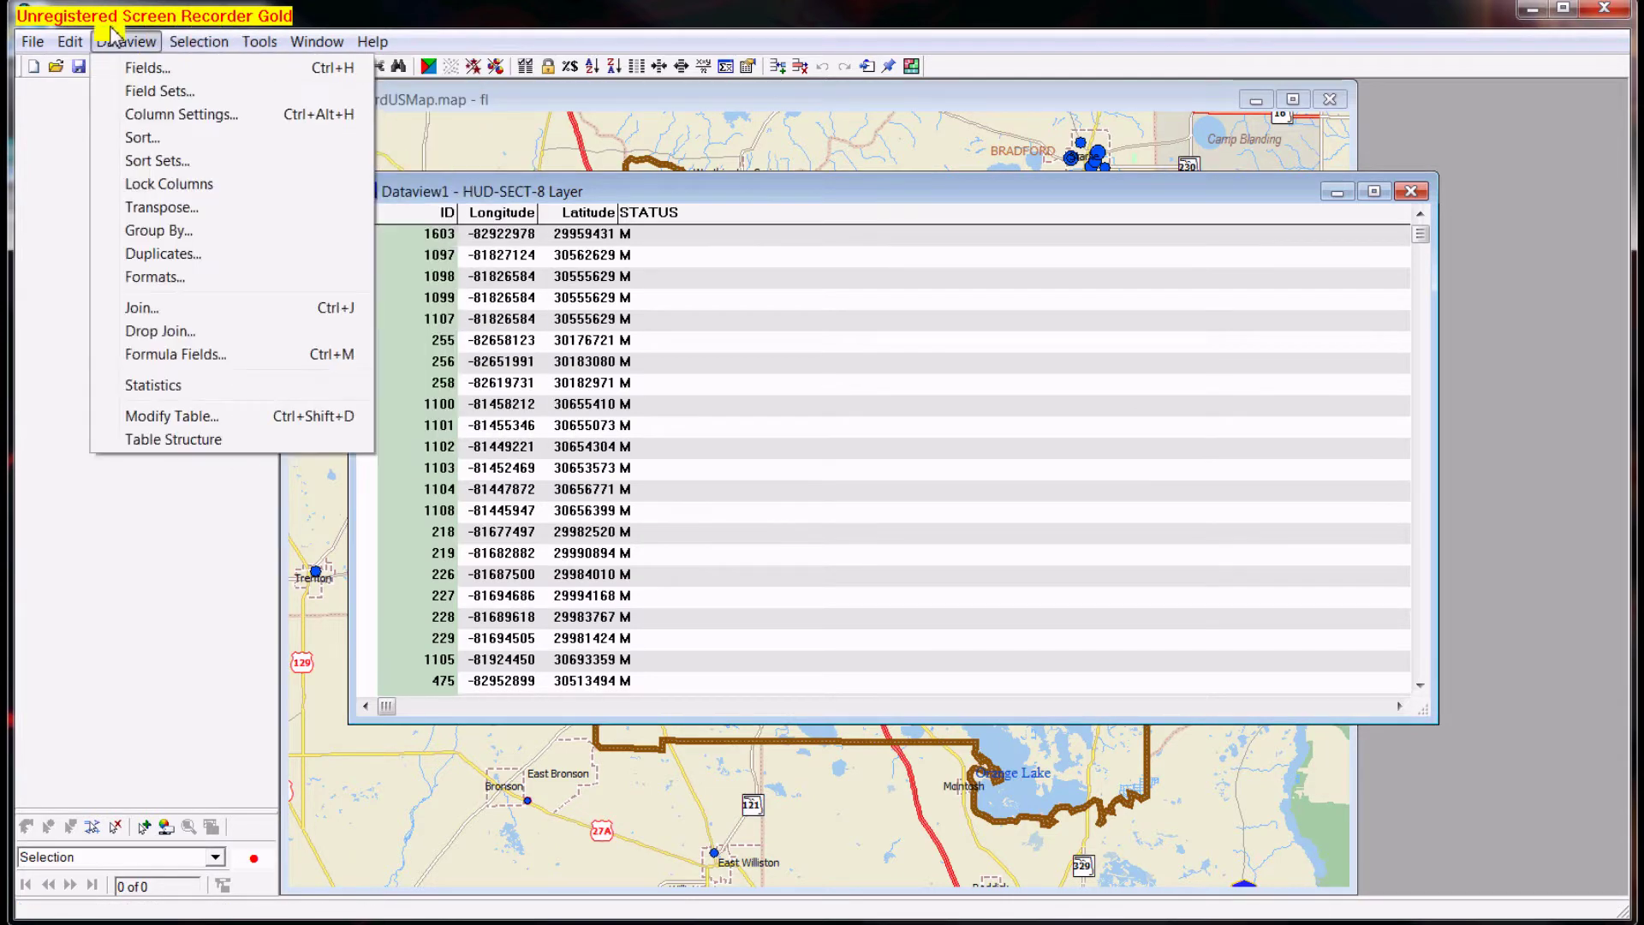
pyautogui.click(165, 418)
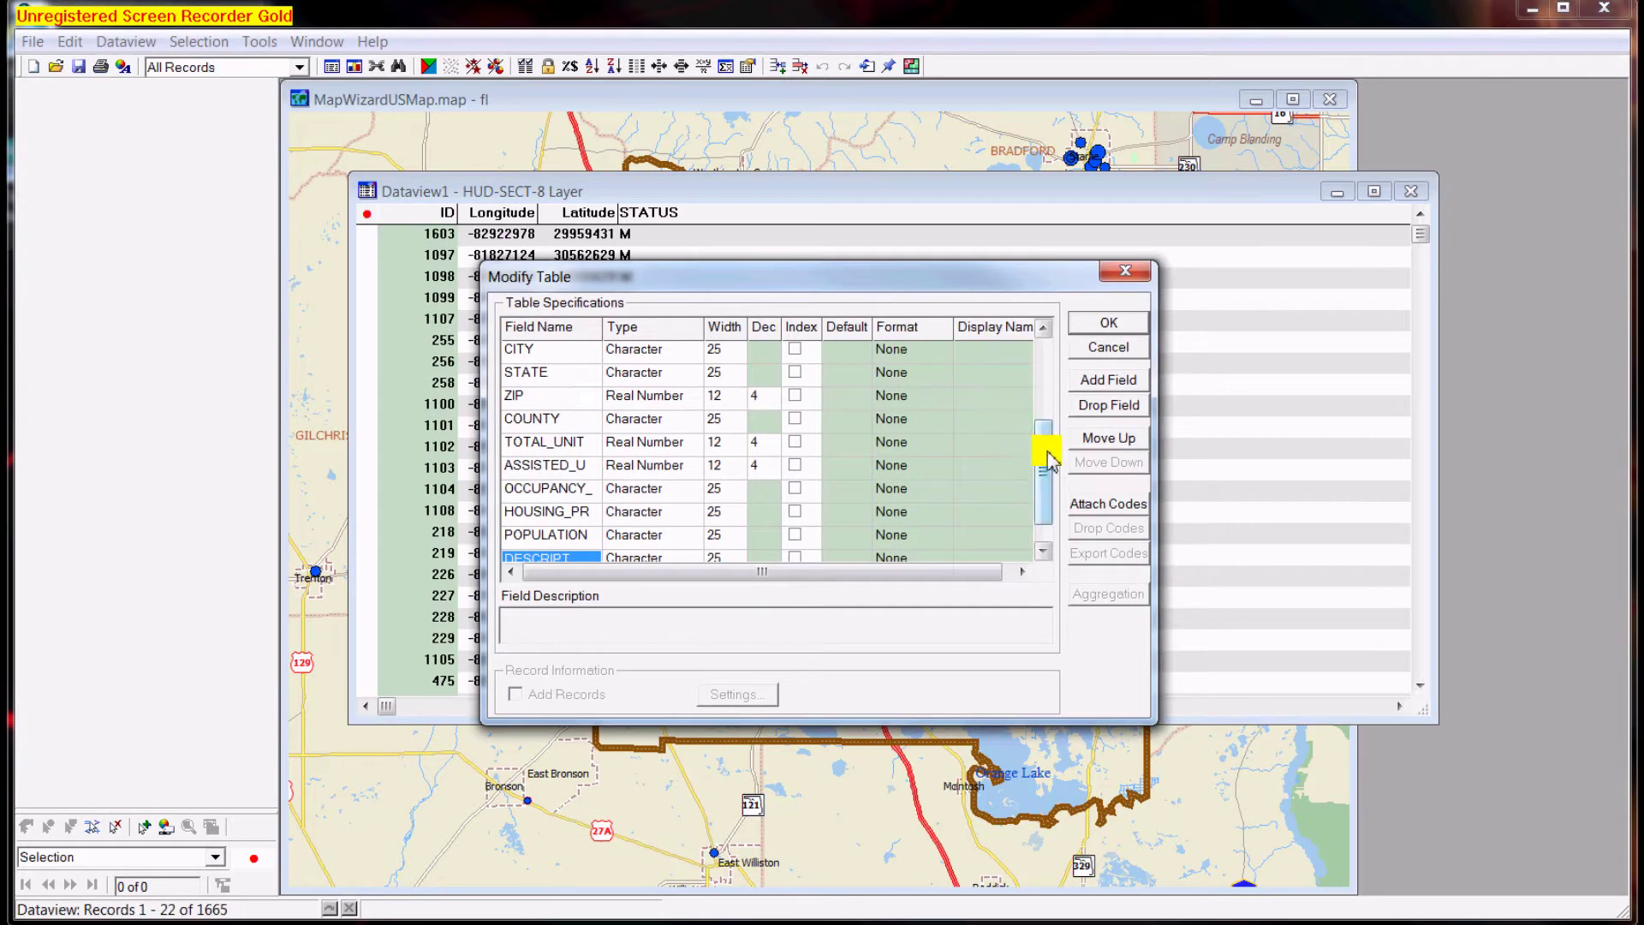
pyautogui.moveTo(1044, 454); pyautogui.dragTo(1040, 354)
pyautogui.click(755, 422)
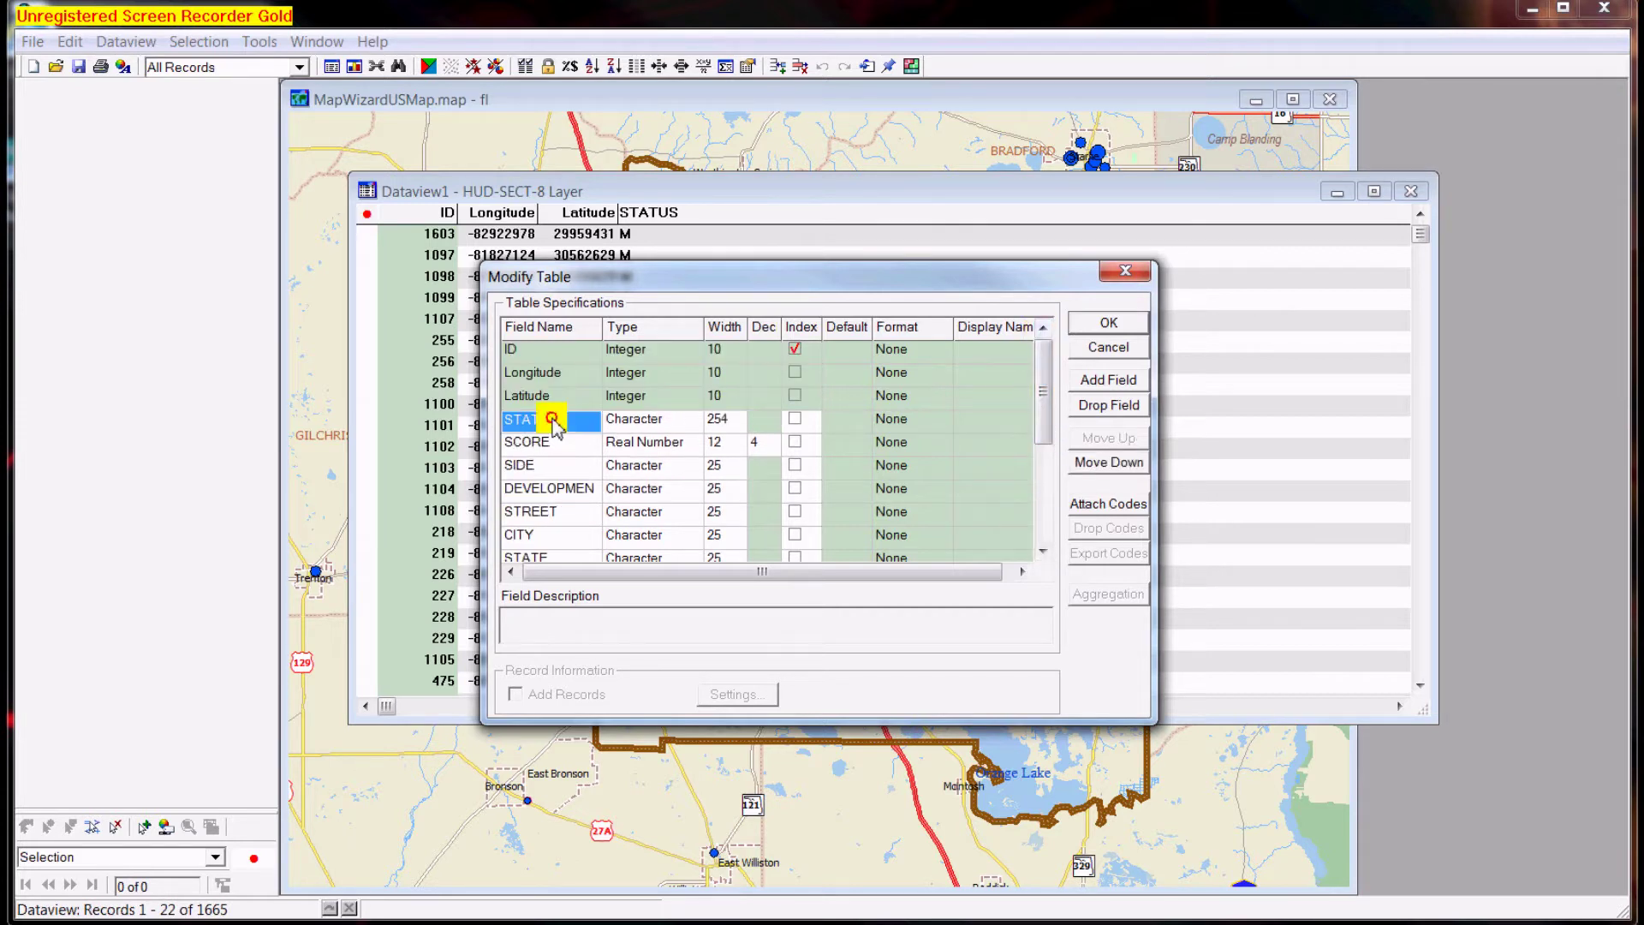
pyautogui.click(723, 419)
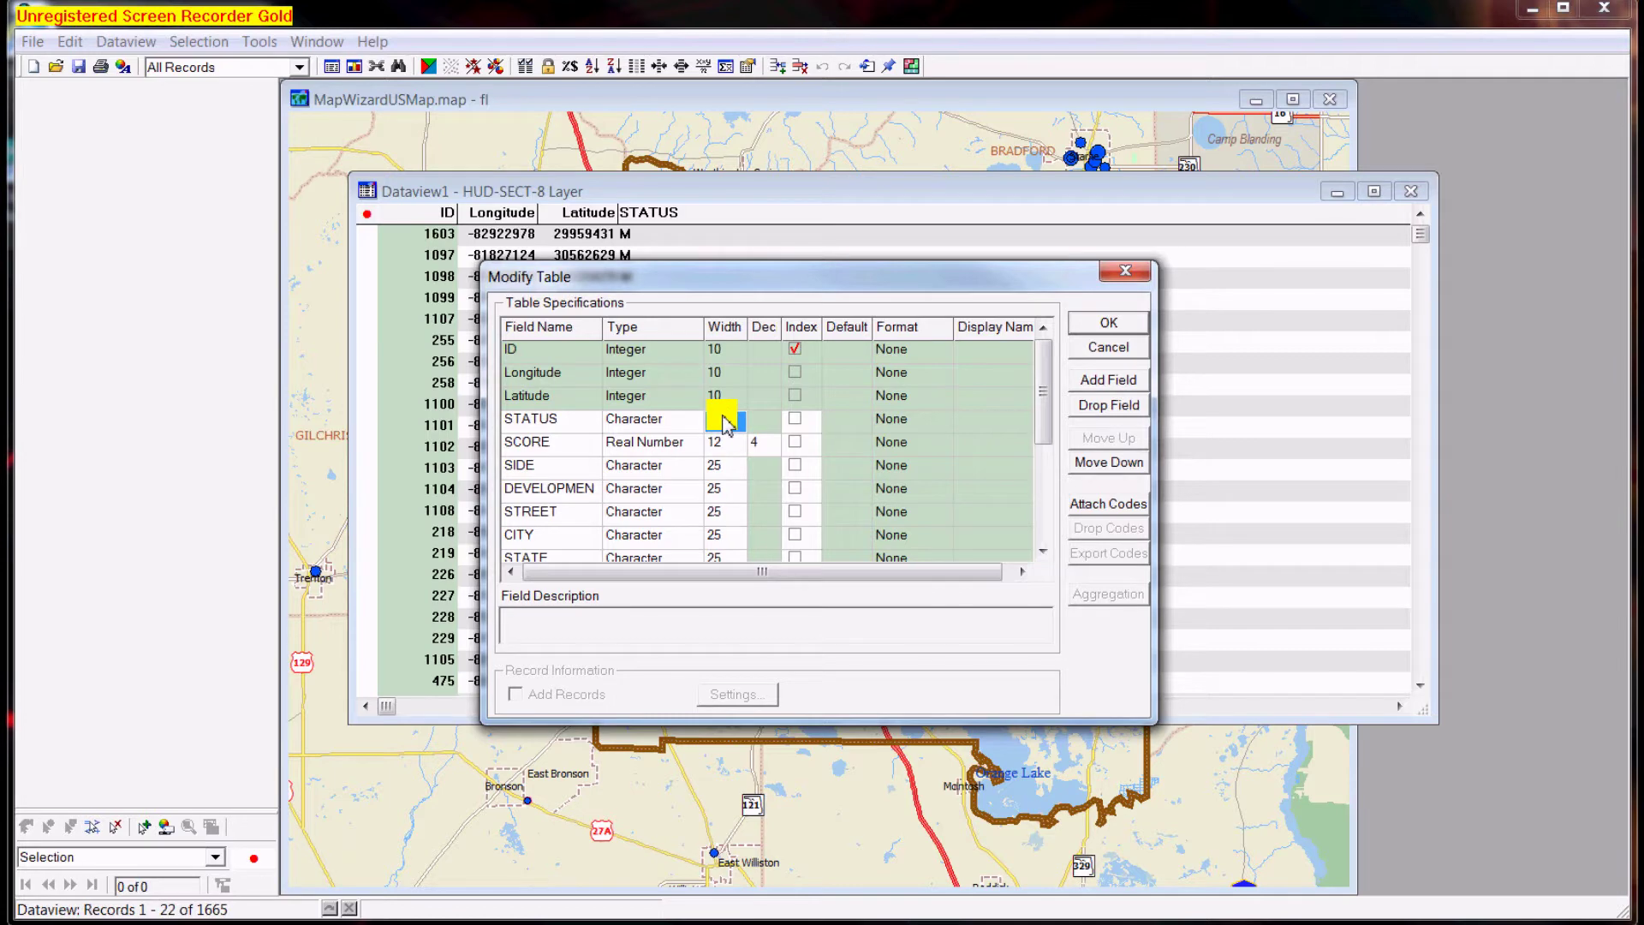
pyautogui.write('8')
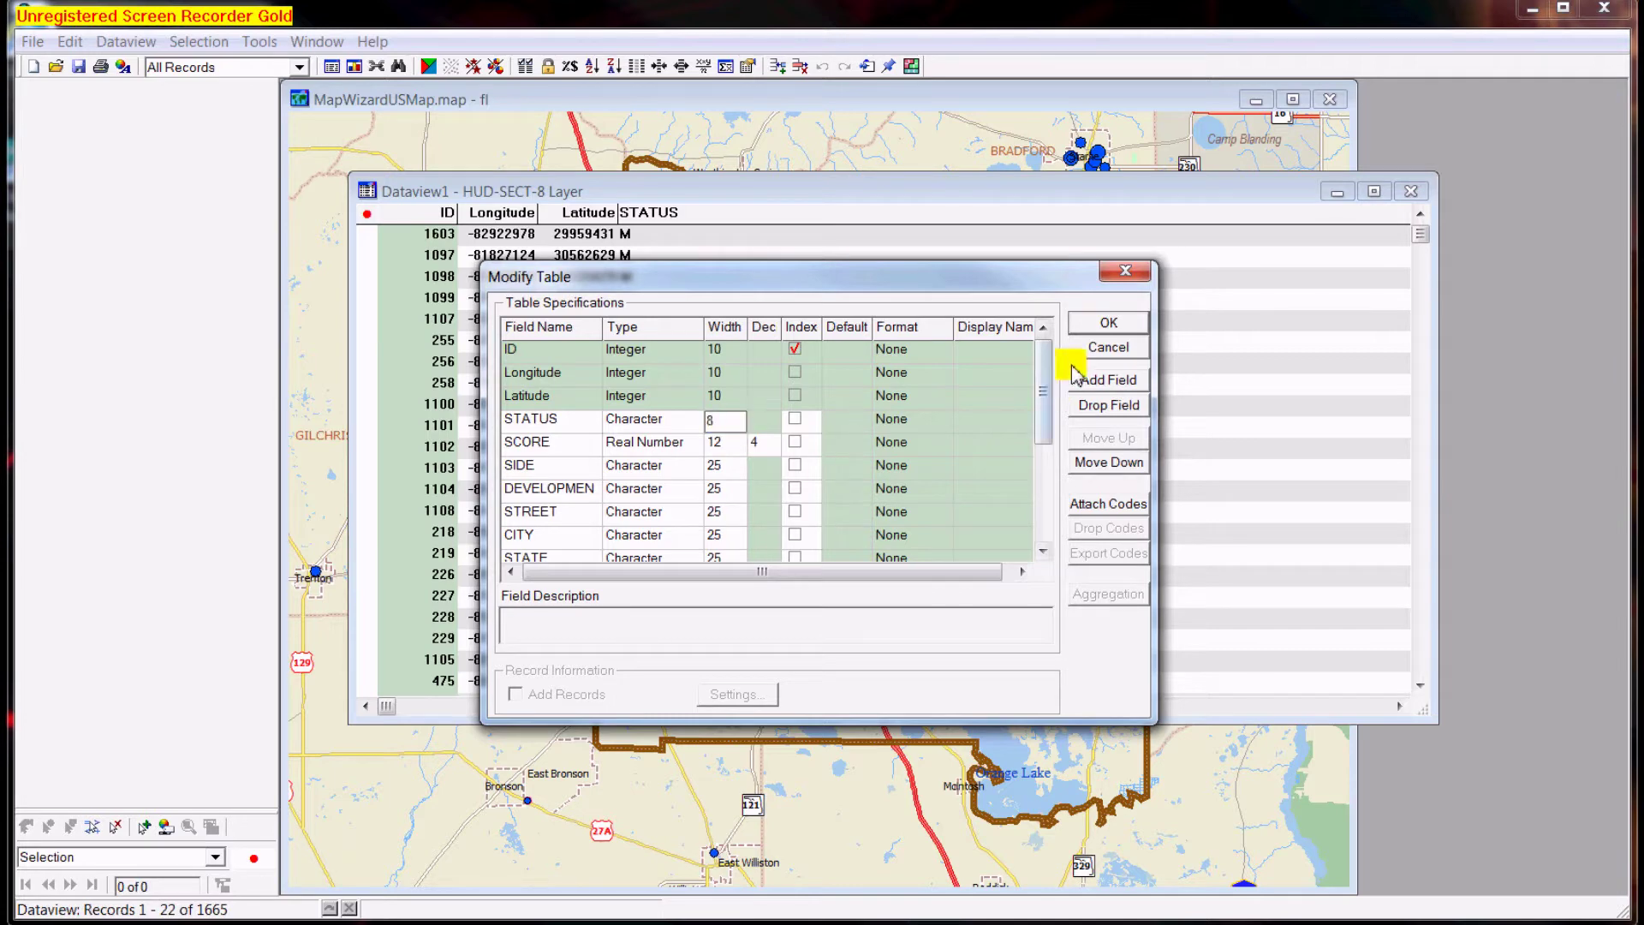
pyautogui.click(1105, 323)
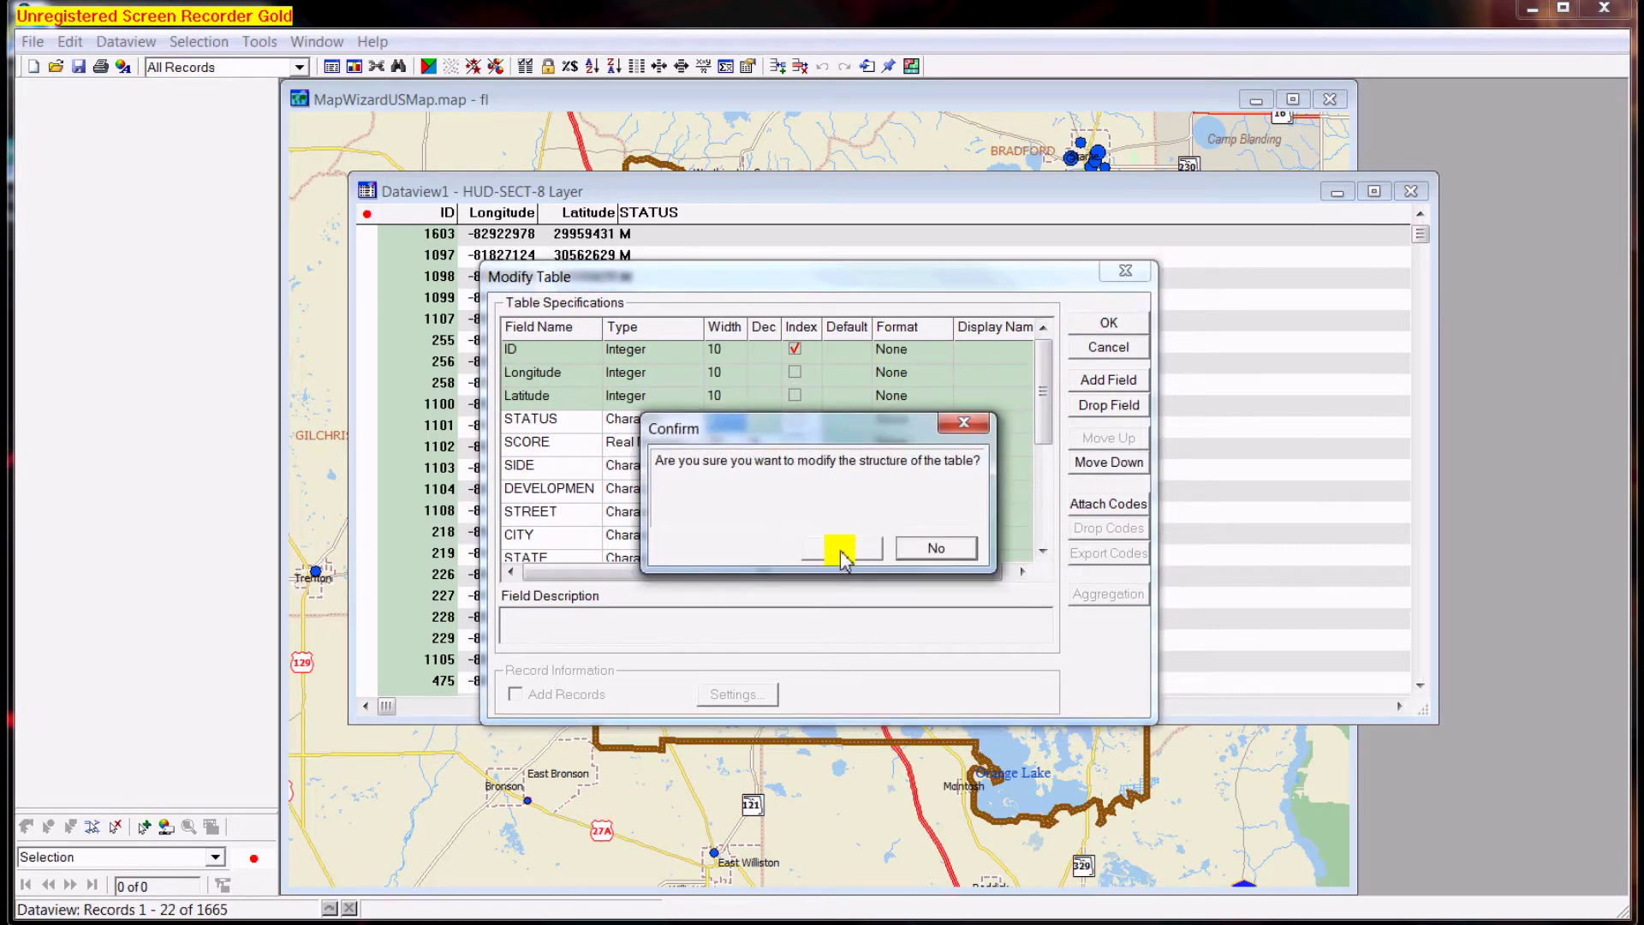
pyautogui.click(841, 552)
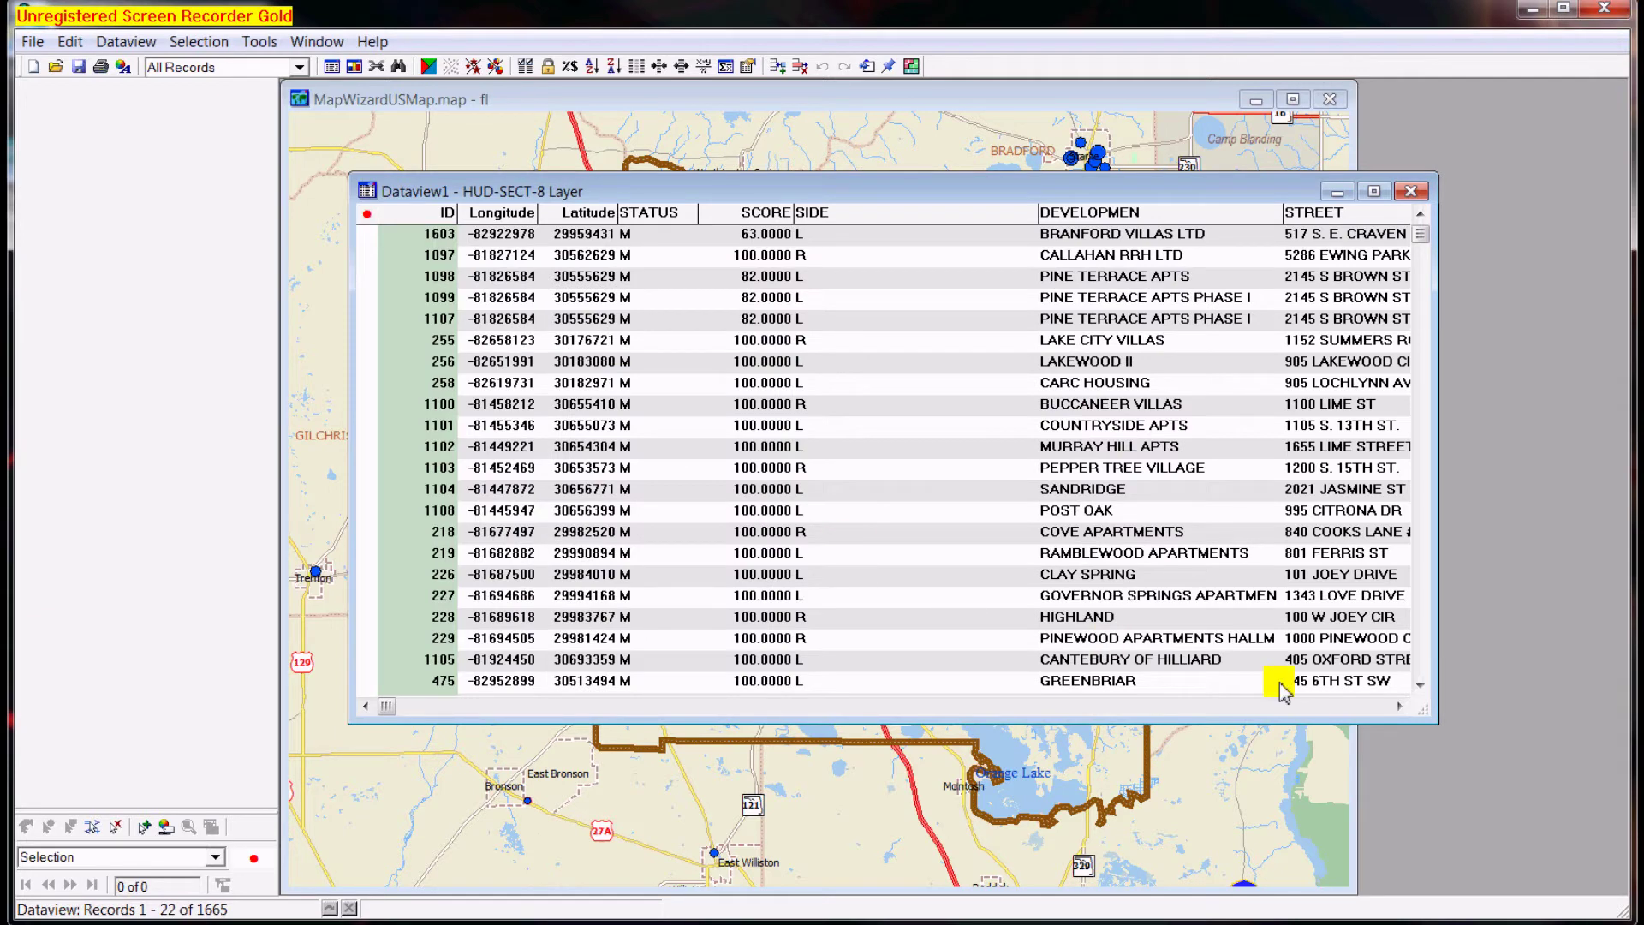
# Step: Add two new fields named PerAsst and PerNonAsst at the end of the HUD-SECT-8 table structure
pyautogui.click(1300, 704)
pyautogui.click(1300, 704)
pyautogui.click(1300, 704)
pyautogui.click(1300, 704)
pyautogui.click(1379, 708)
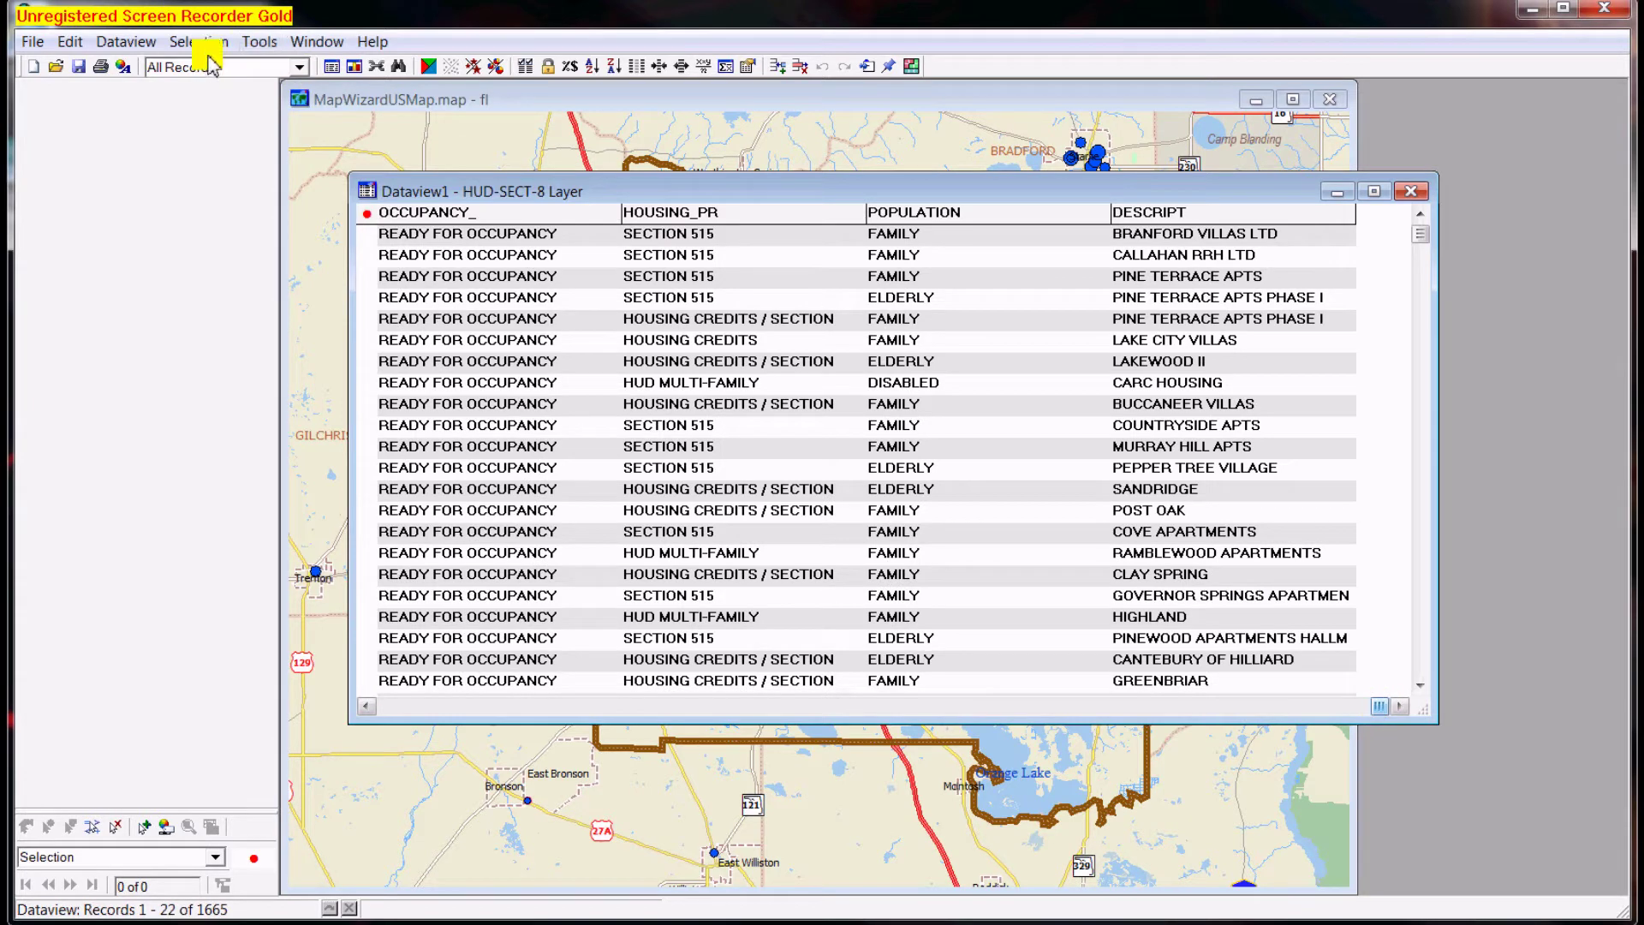
pyautogui.click(126, 41)
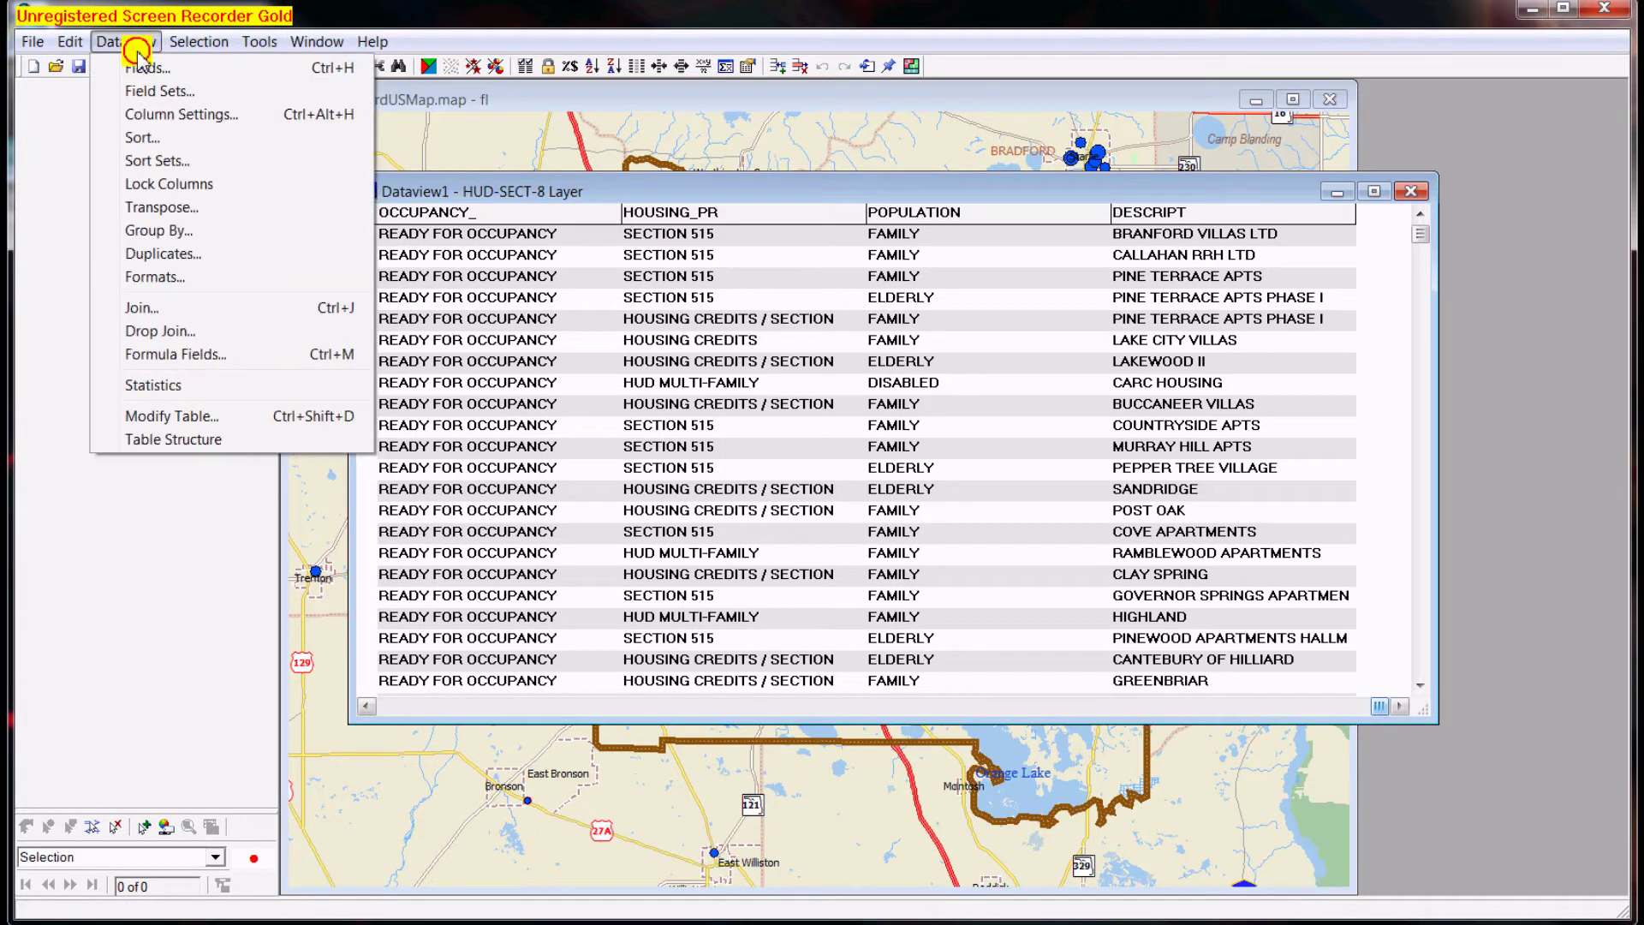
pyautogui.click(174, 415)
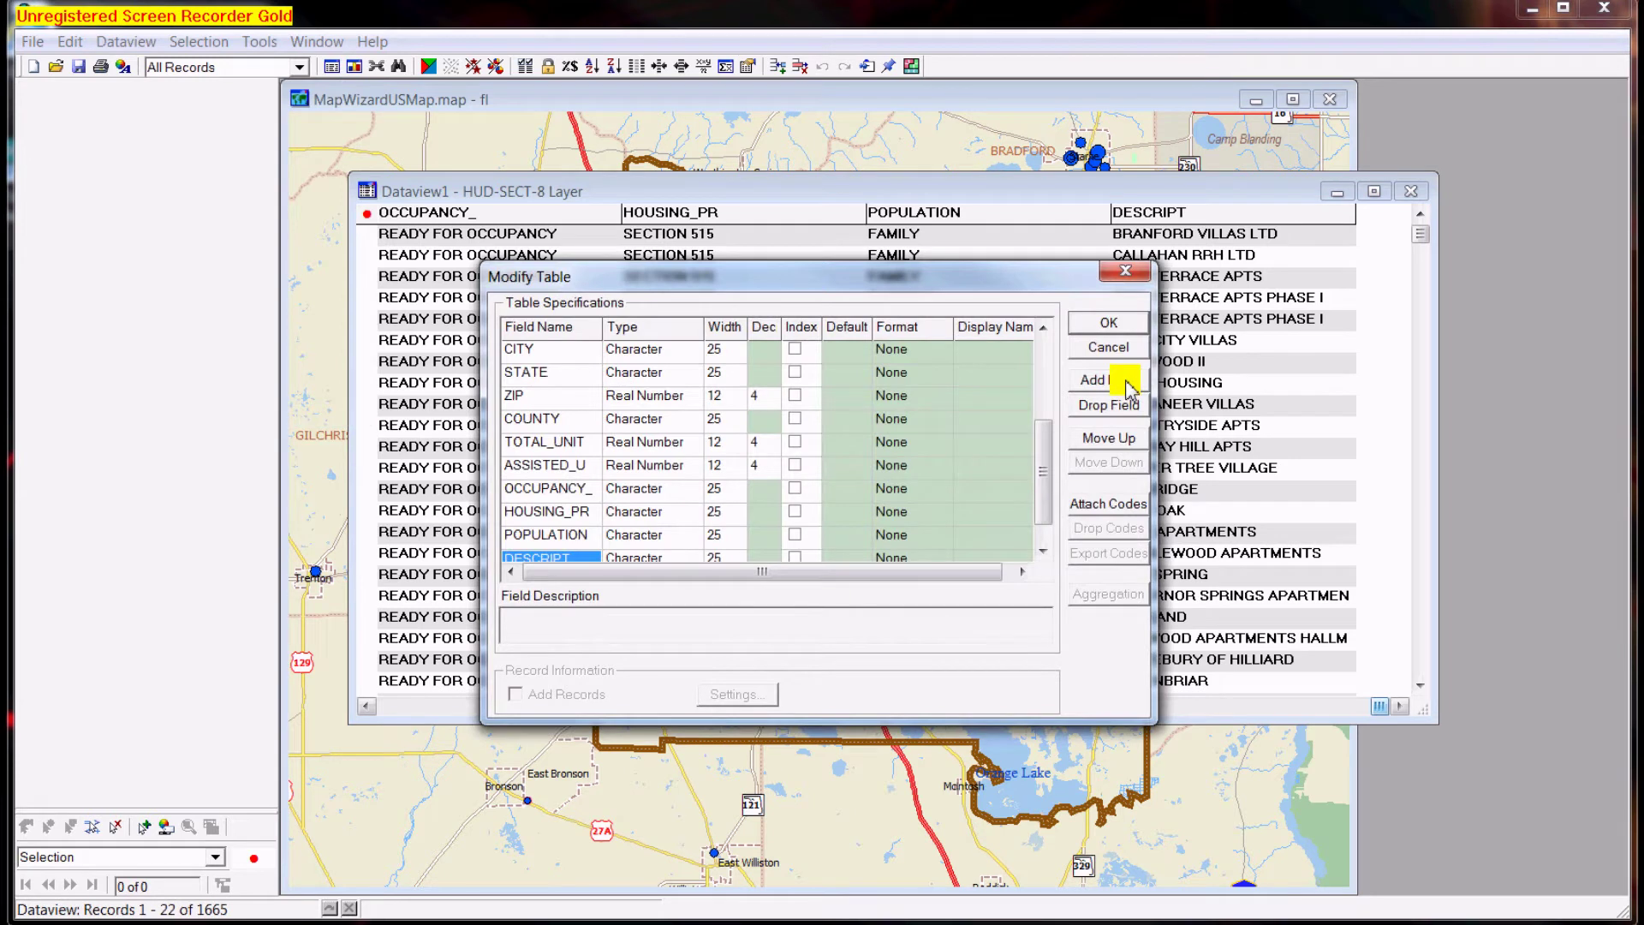
pyautogui.click(1127, 382)
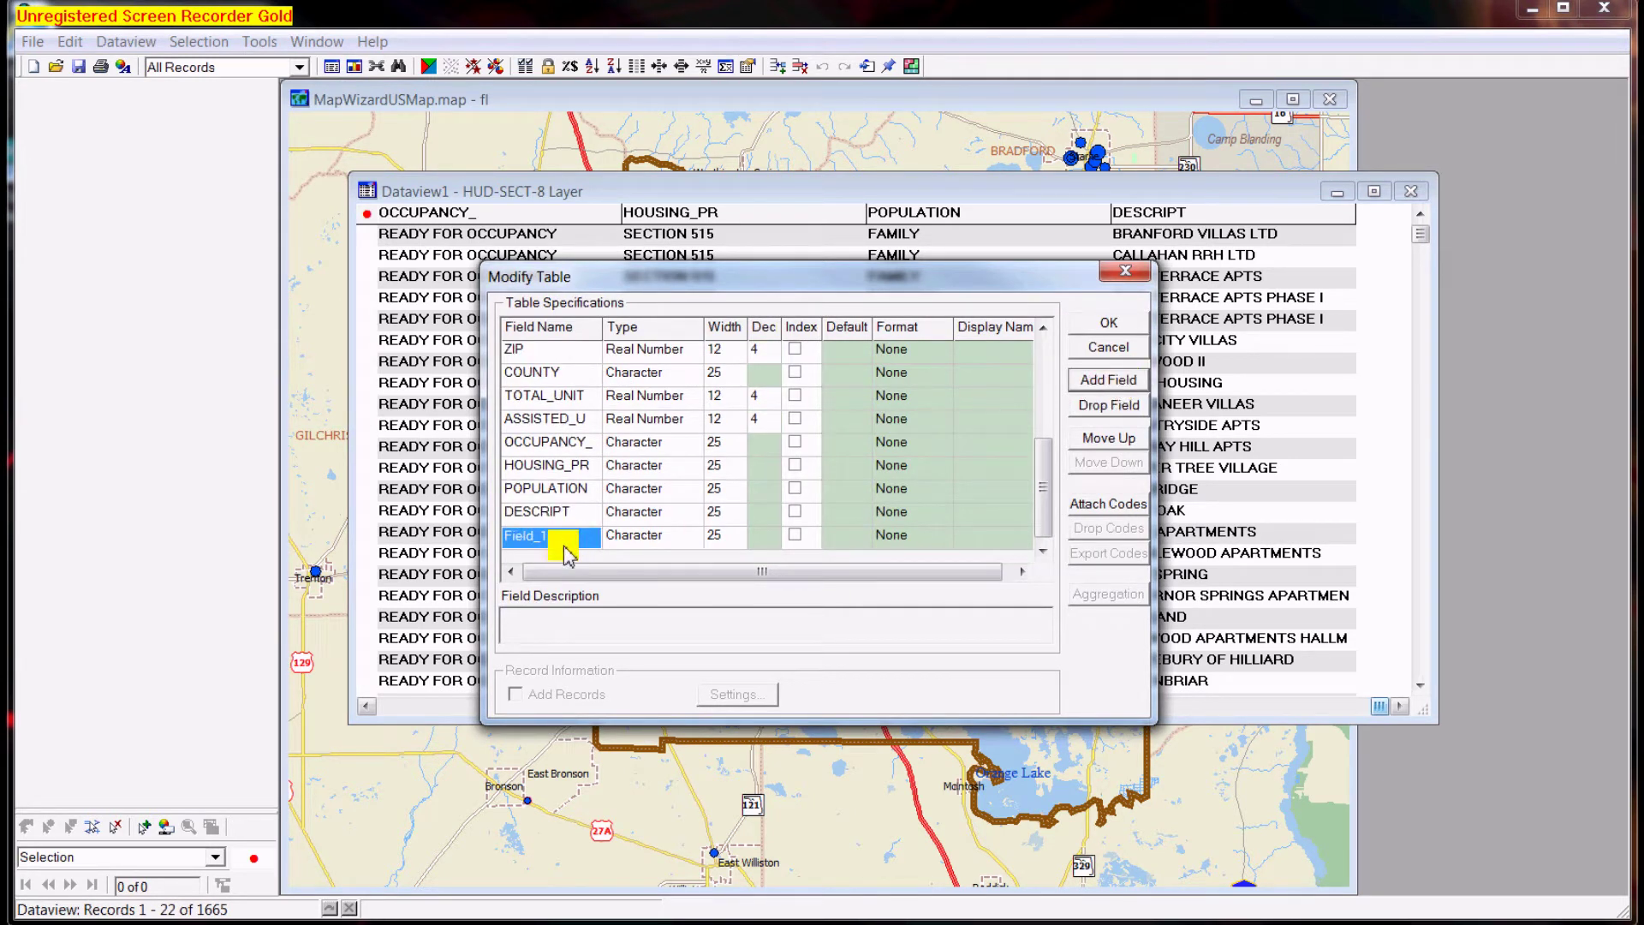
pyautogui.write('PerAsst')
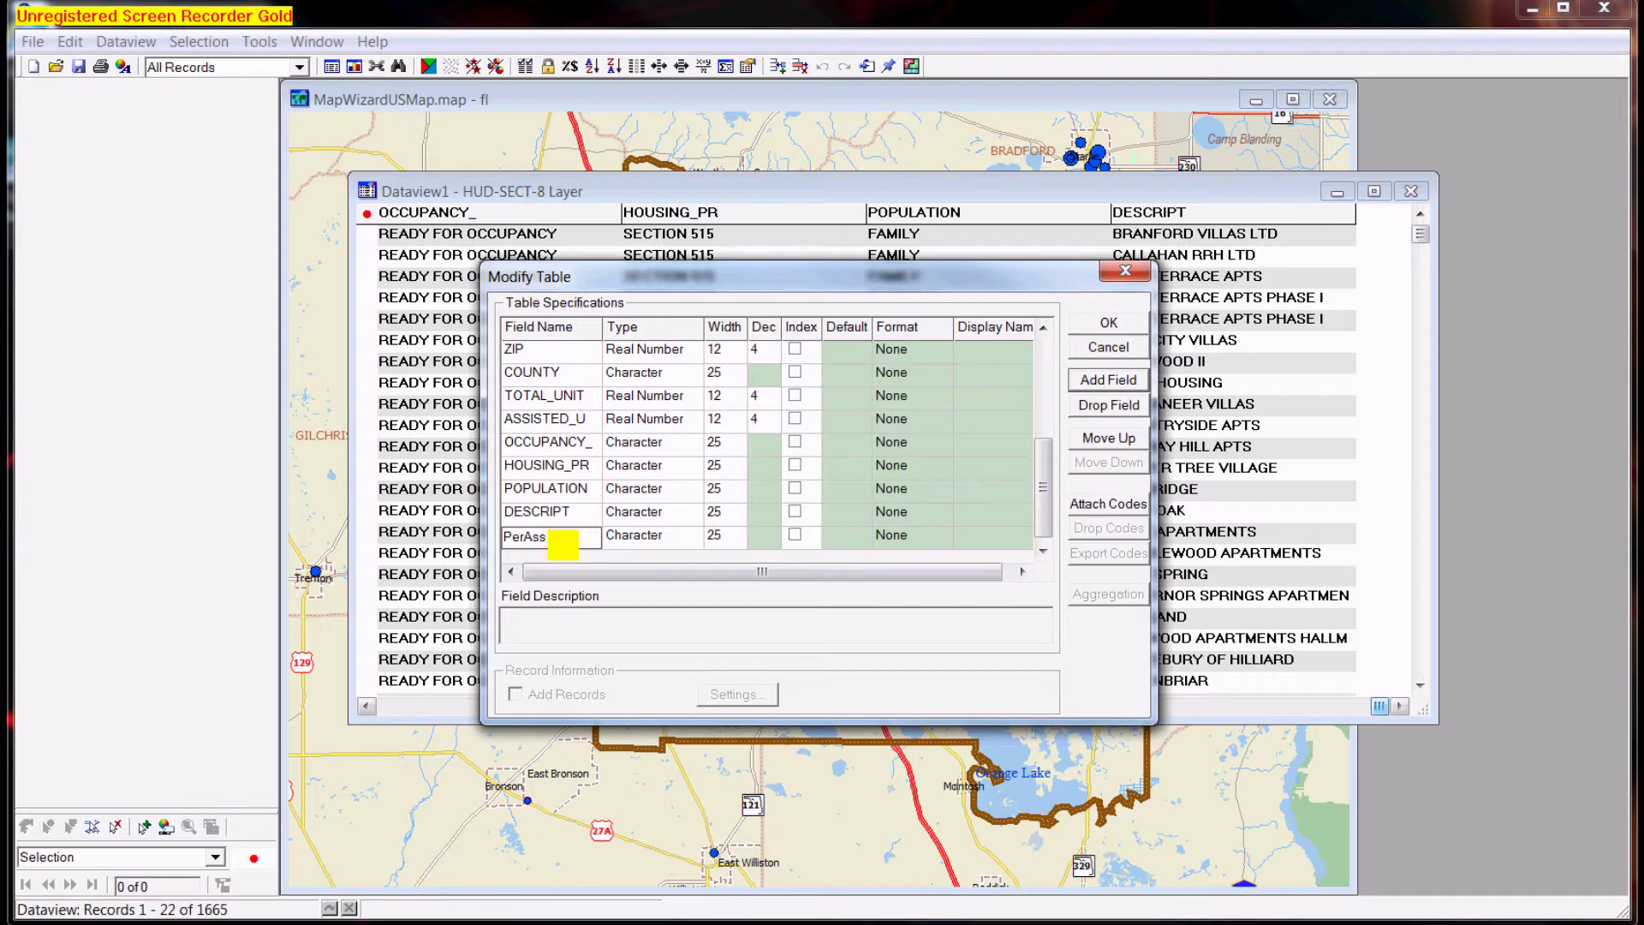
pyautogui.click(1118, 380)
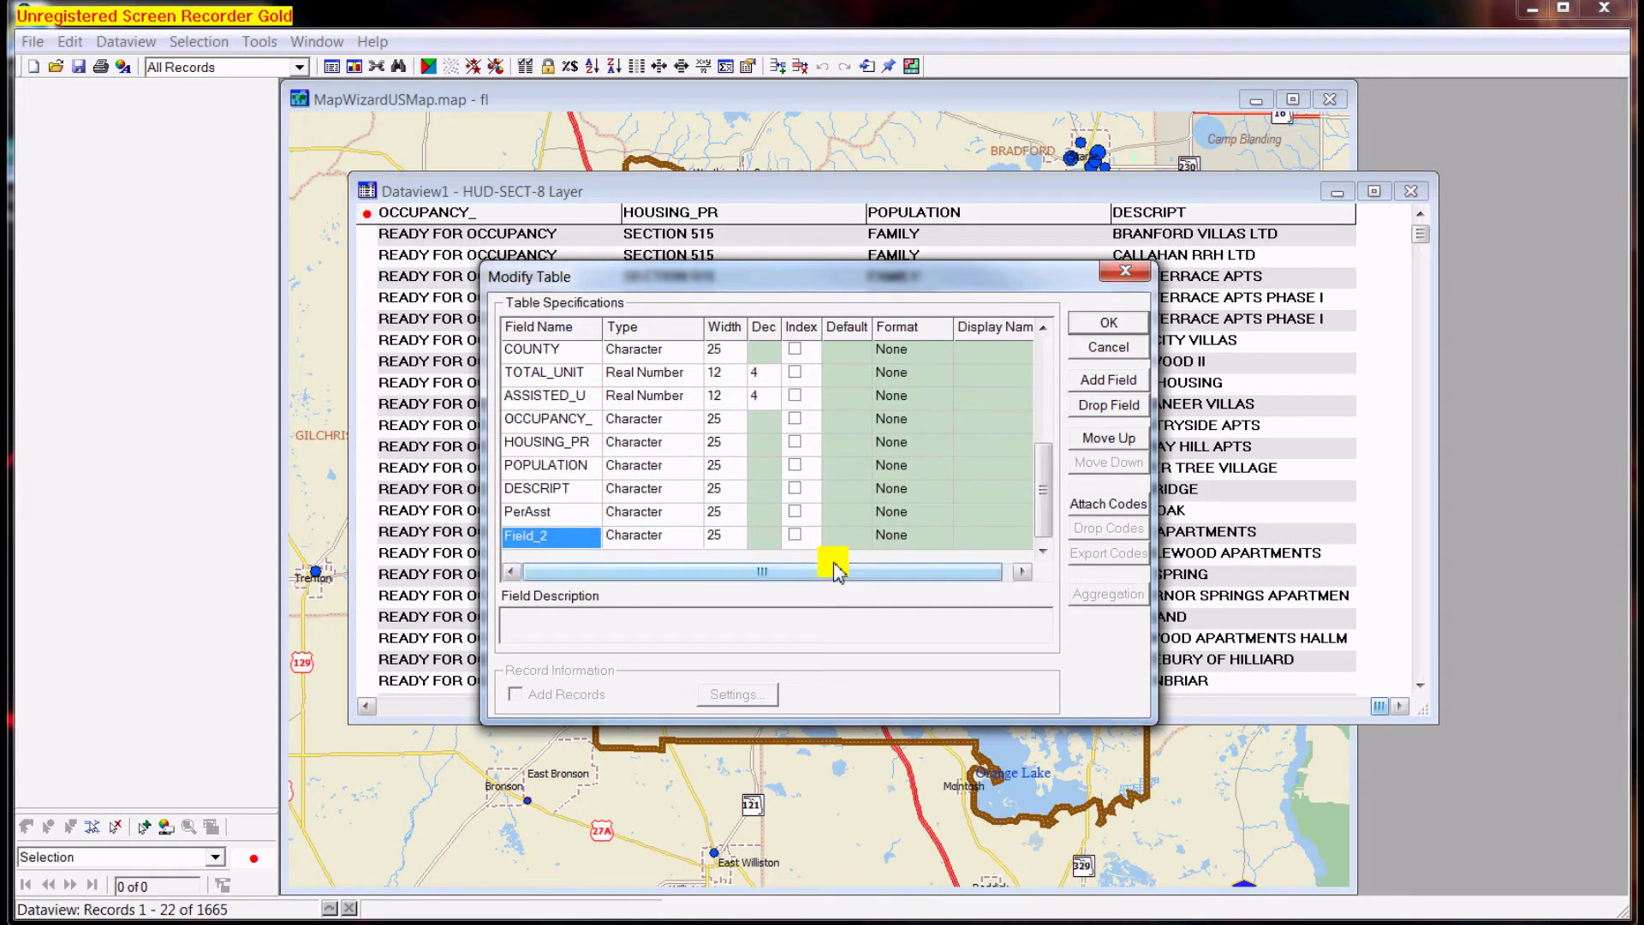
pyautogui.write('PerNonAsst')
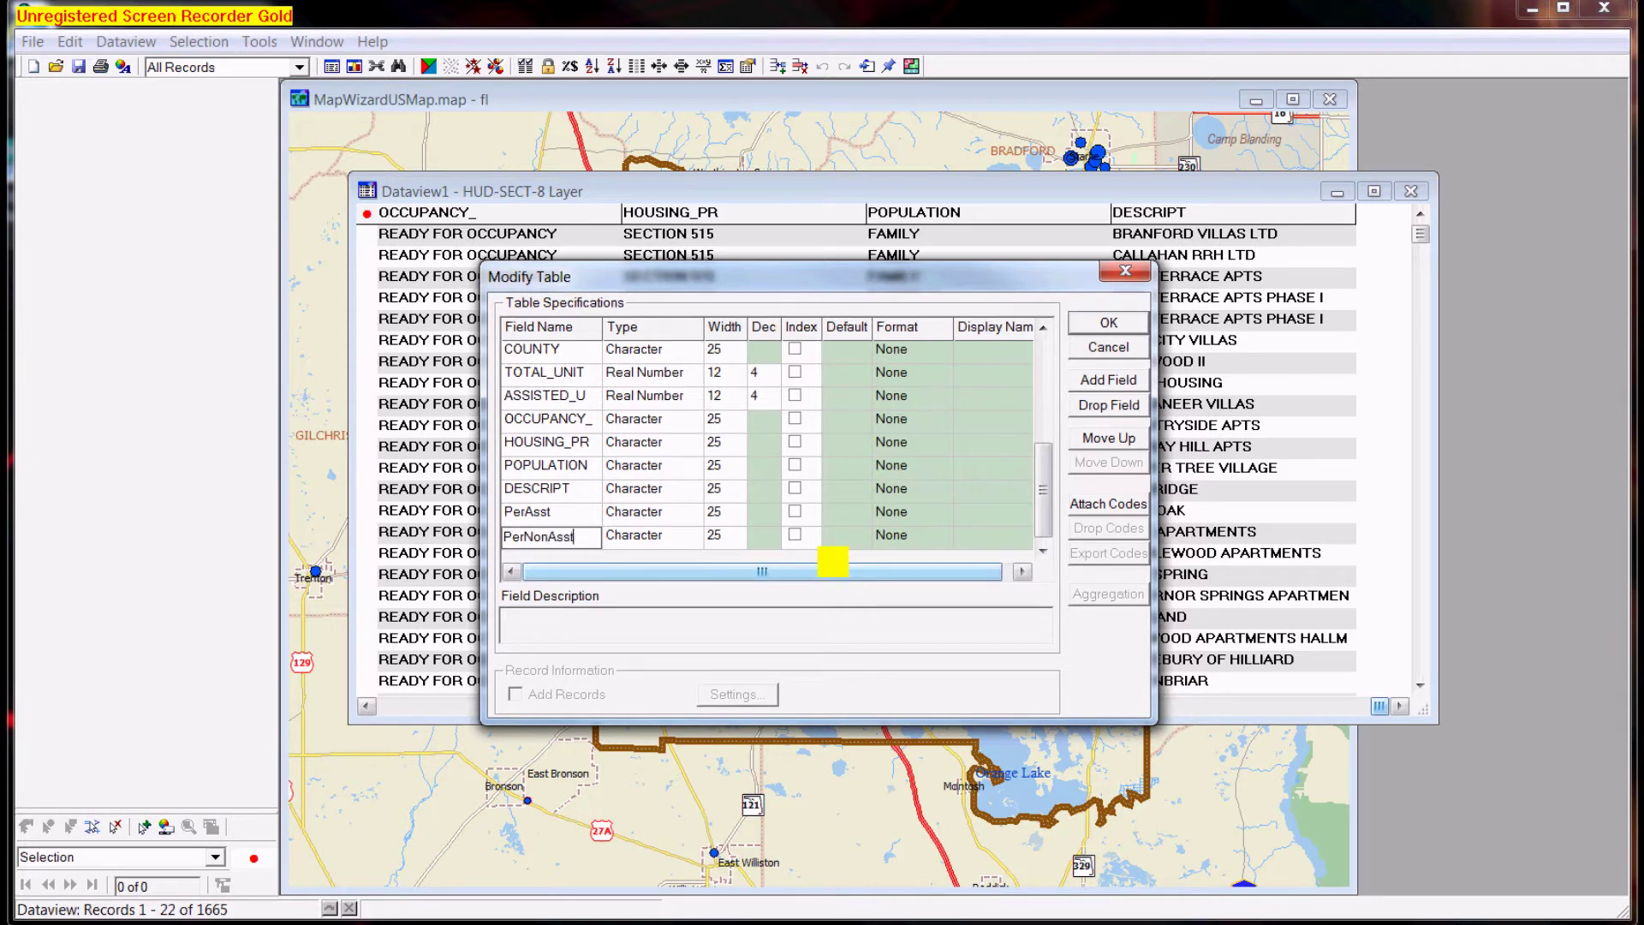
# Step: Change the PerAsst field's type to Real Number and set its decimals to 3
pyautogui.click(710, 517)
pyautogui.click(631, 514)
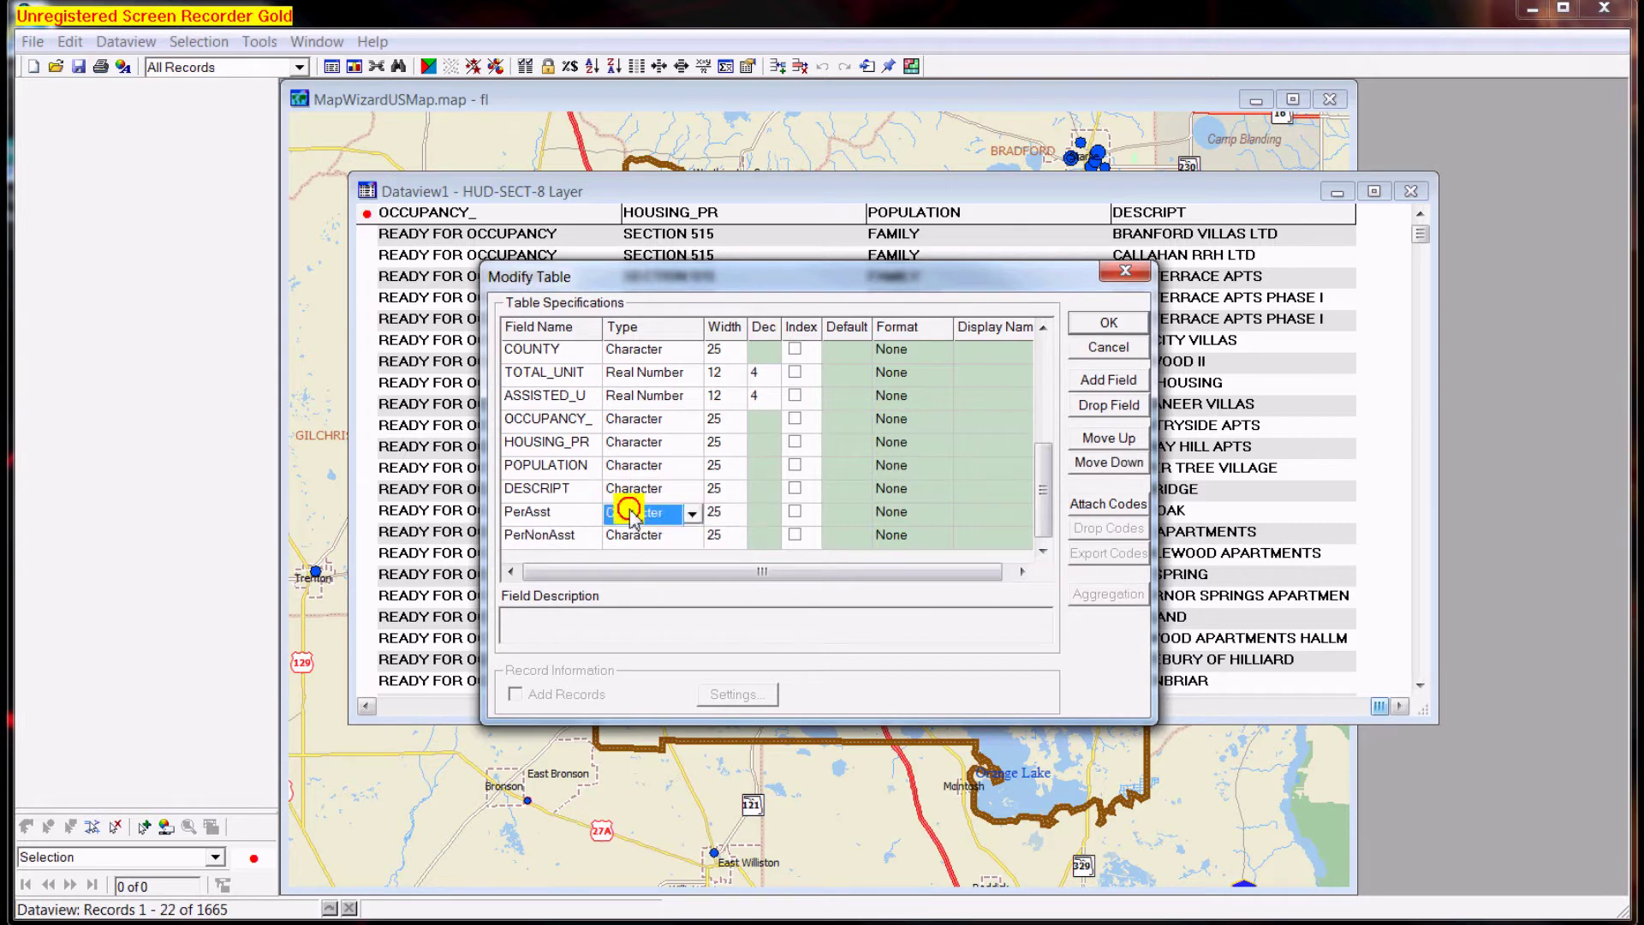
pyautogui.click(690, 514)
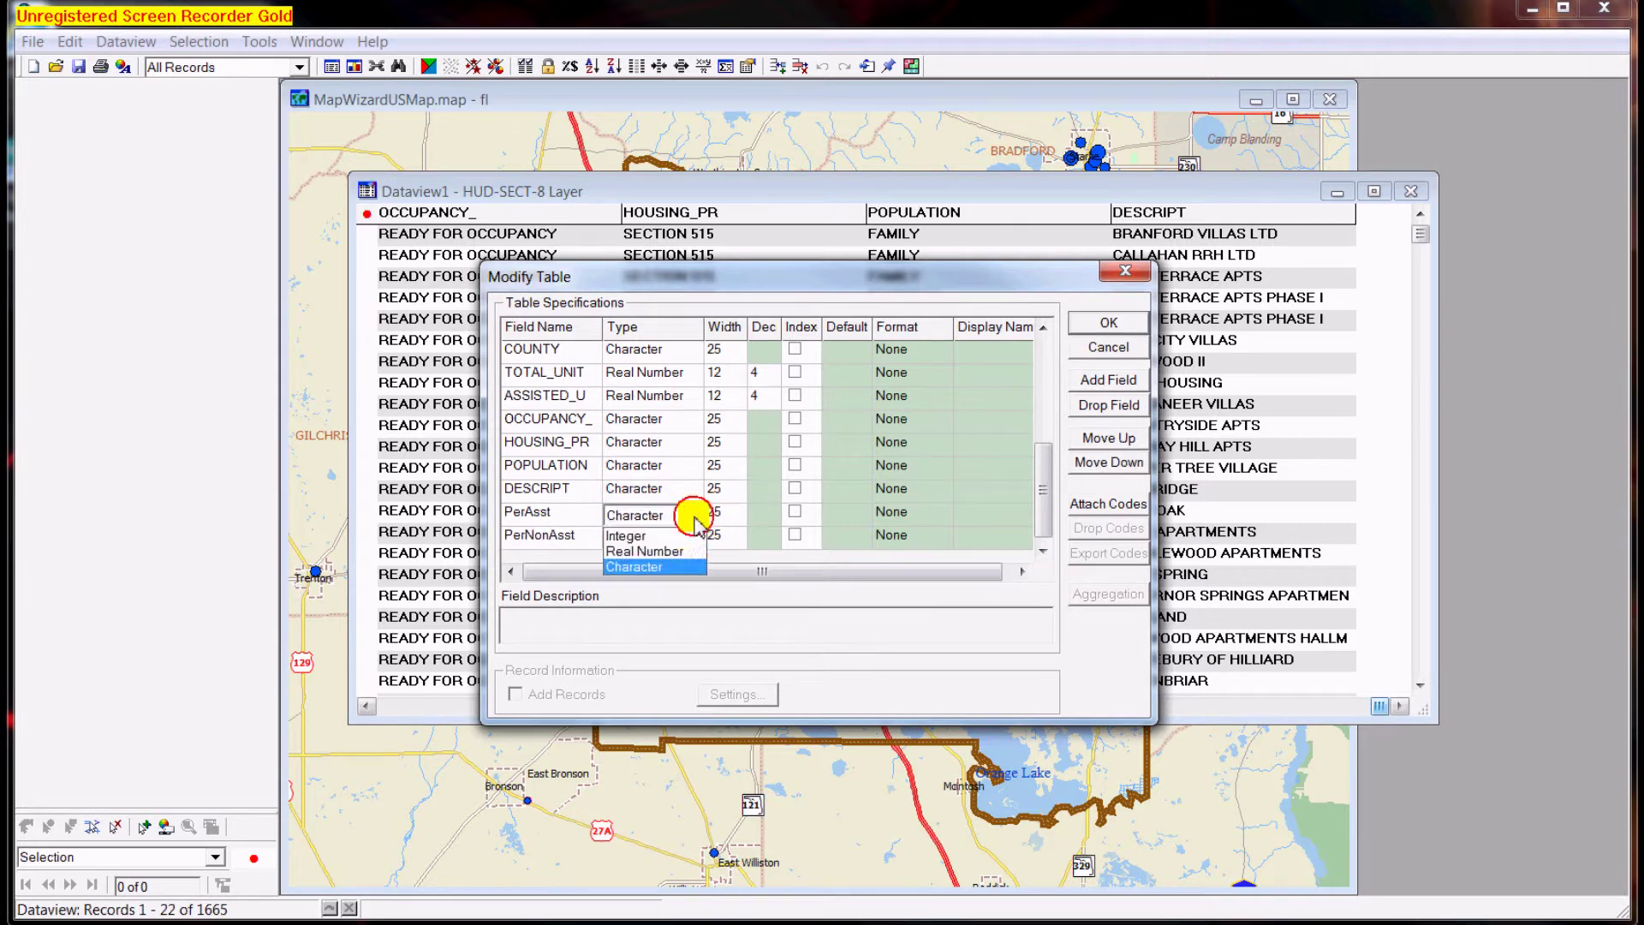
pyautogui.click(675, 553)
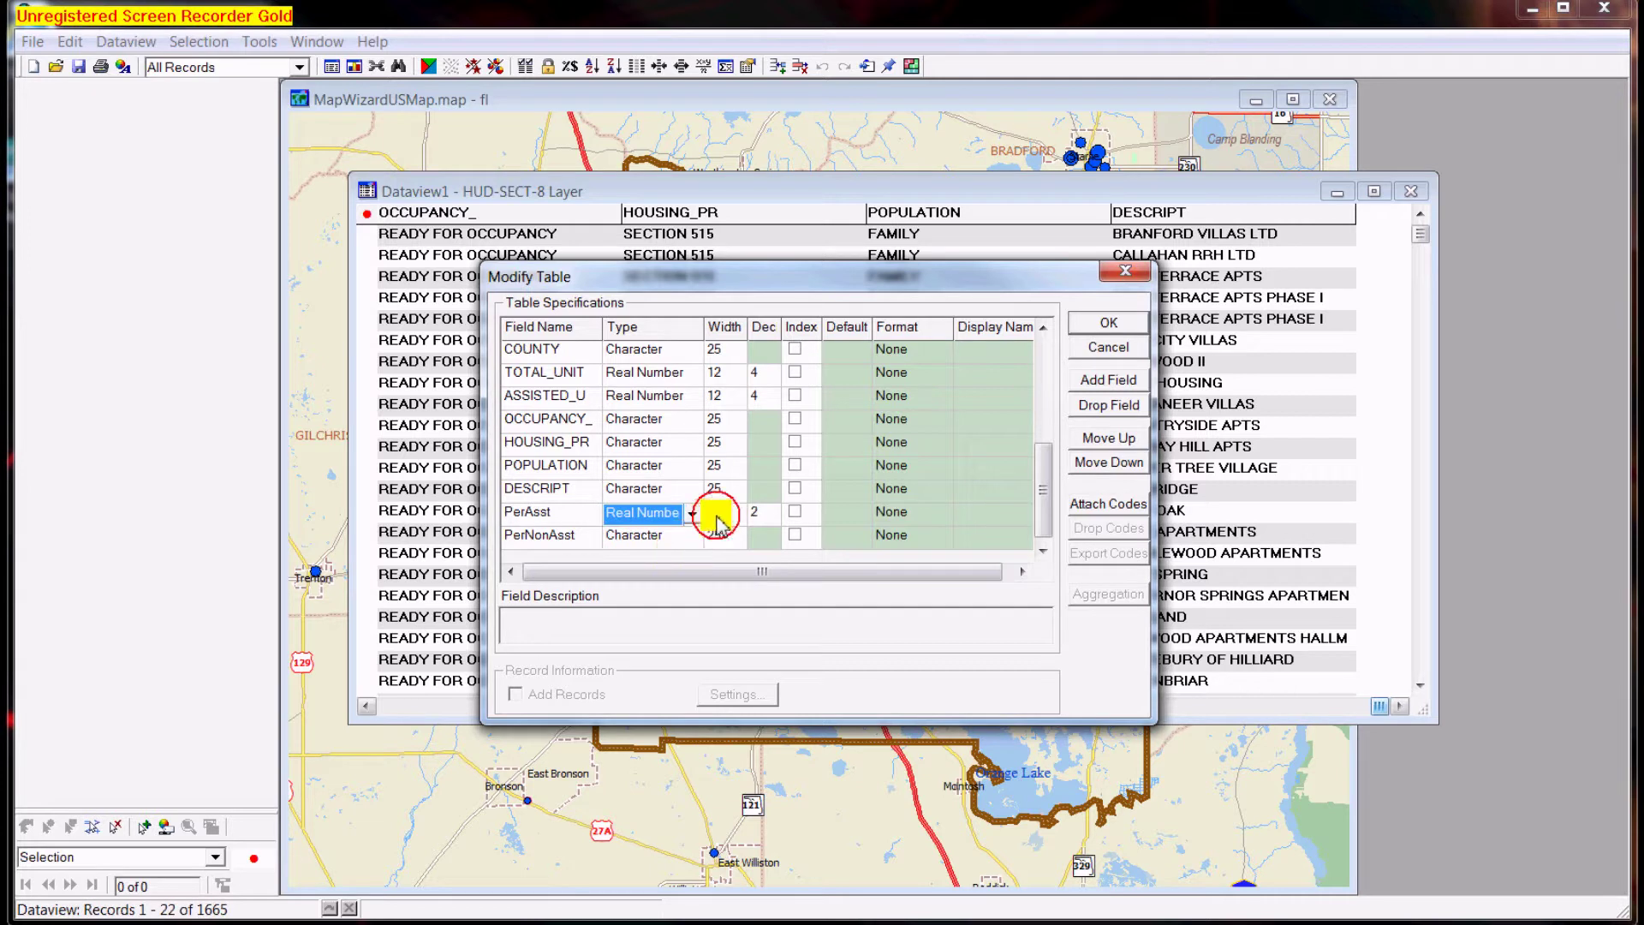
pyautogui.click(765, 514)
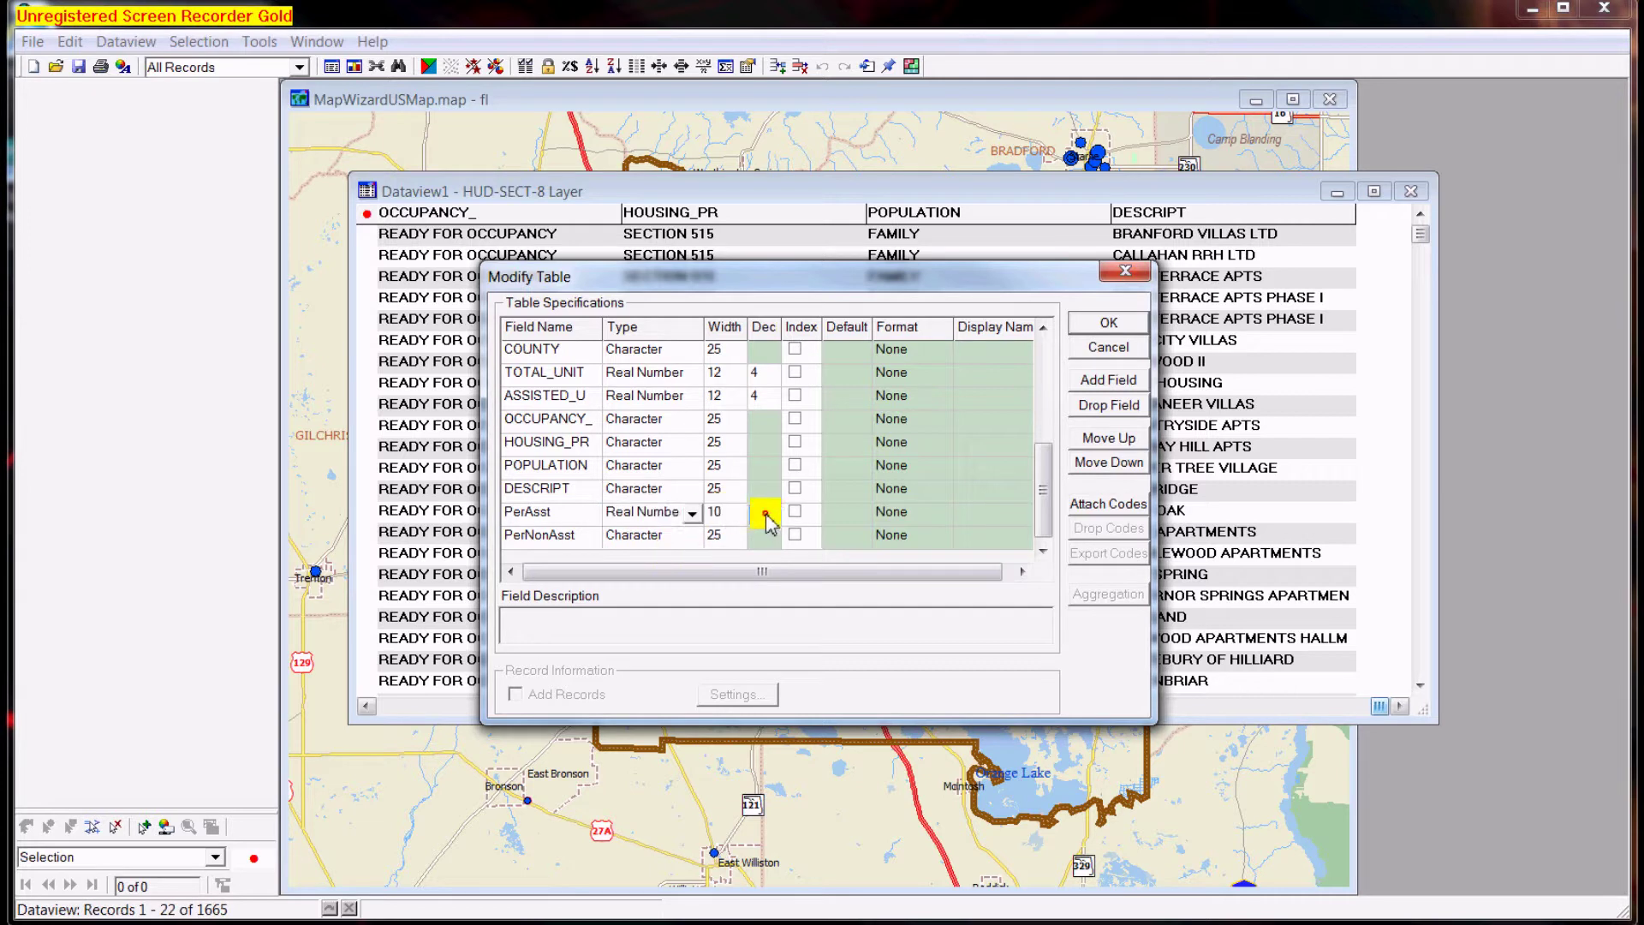
pyautogui.write('3')
# Step: Change the PerNonAsst field's type to Real Number and set its decimals to 3
pyautogui.click(729, 536)
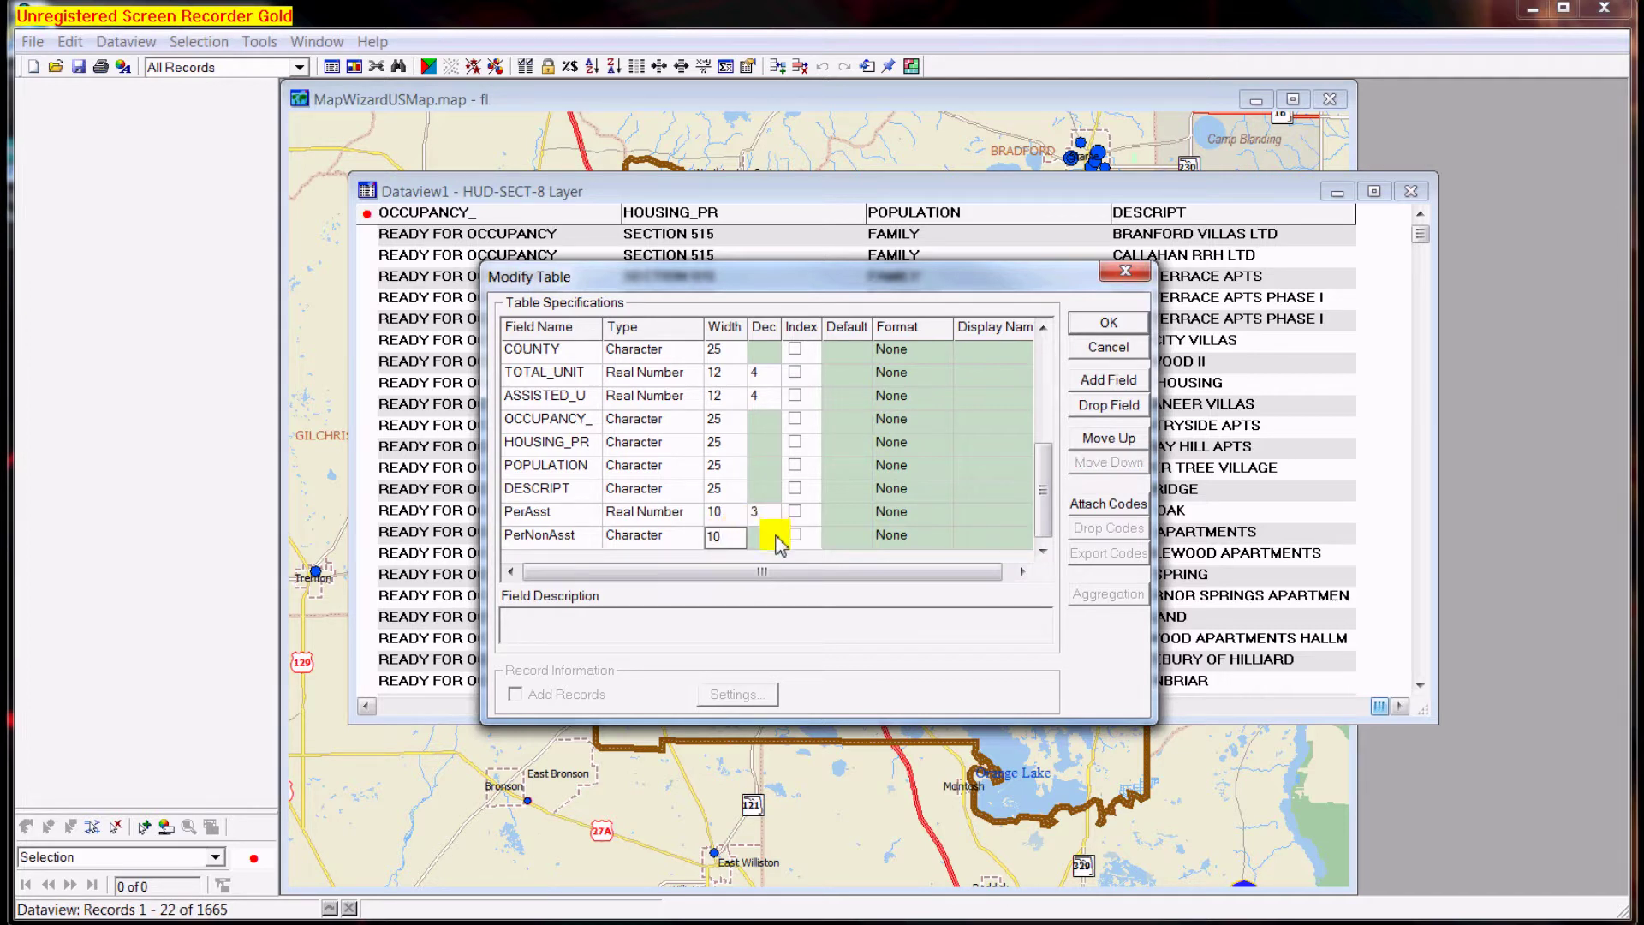
pyautogui.click(696, 536)
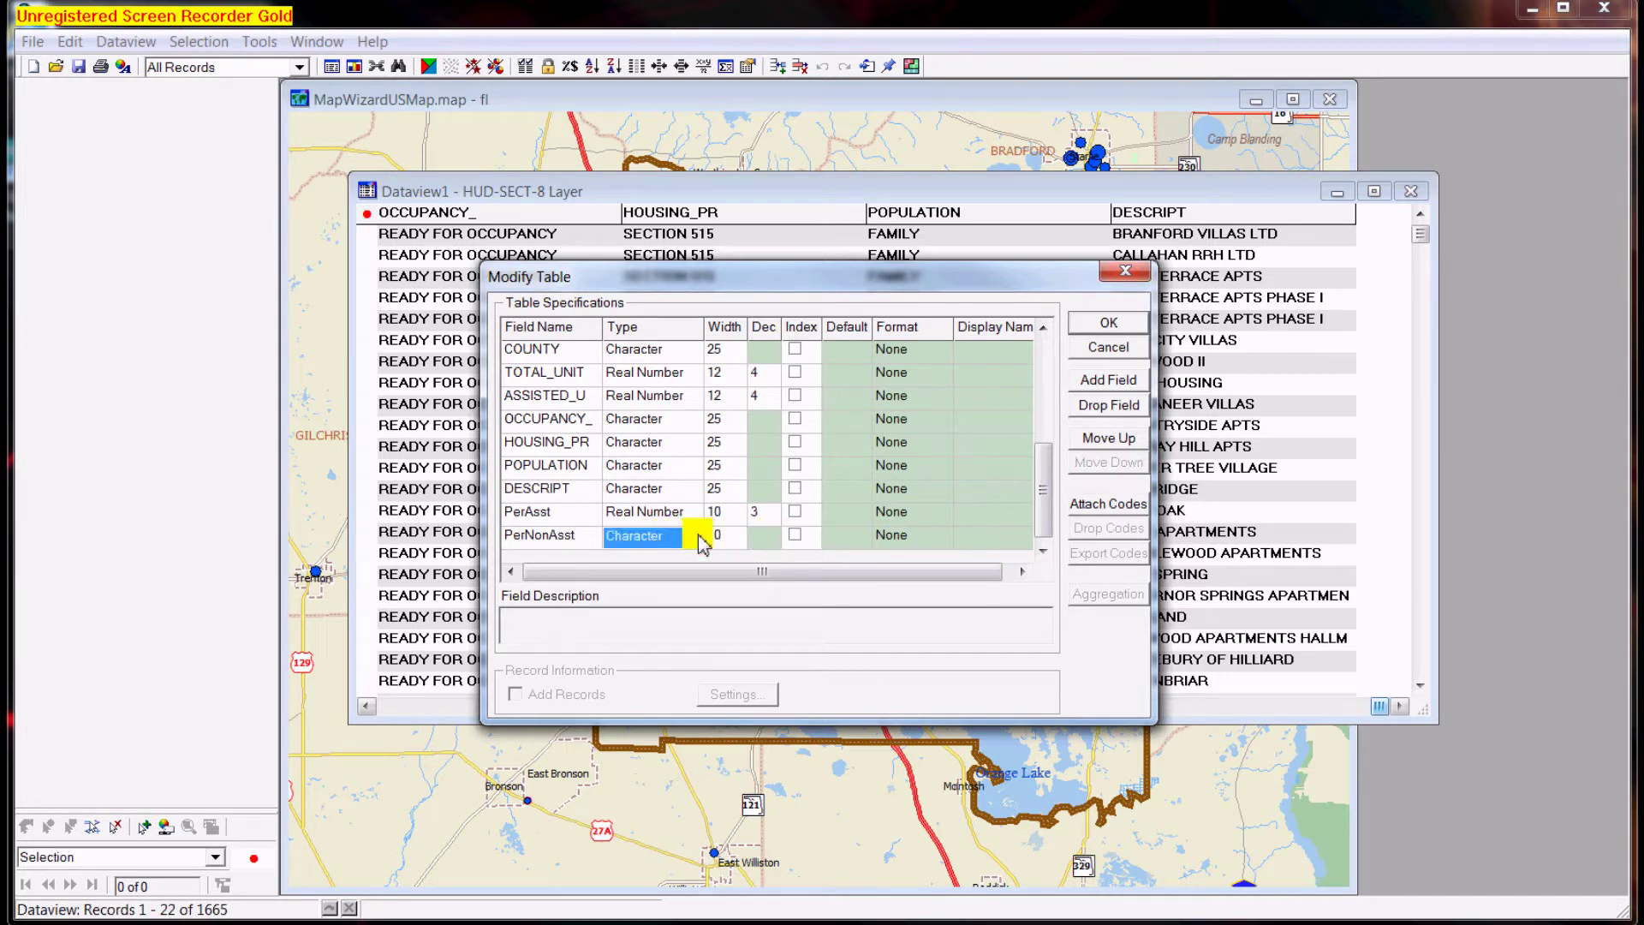
pyautogui.click(694, 538)
pyautogui.click(677, 567)
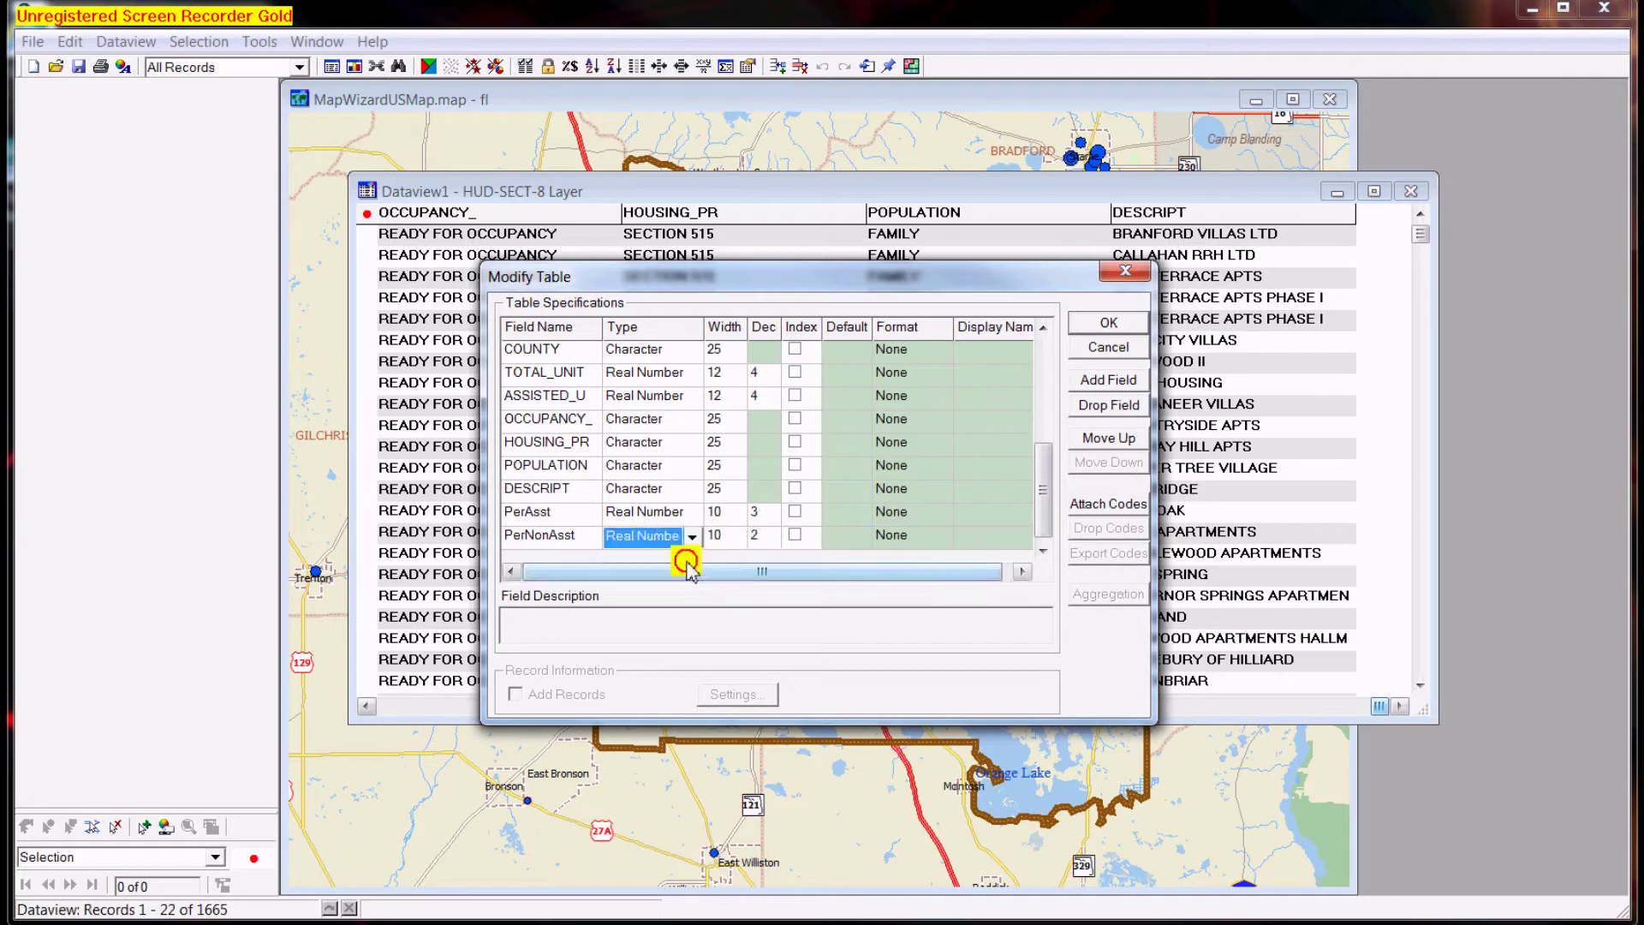
pyautogui.click(745, 538)
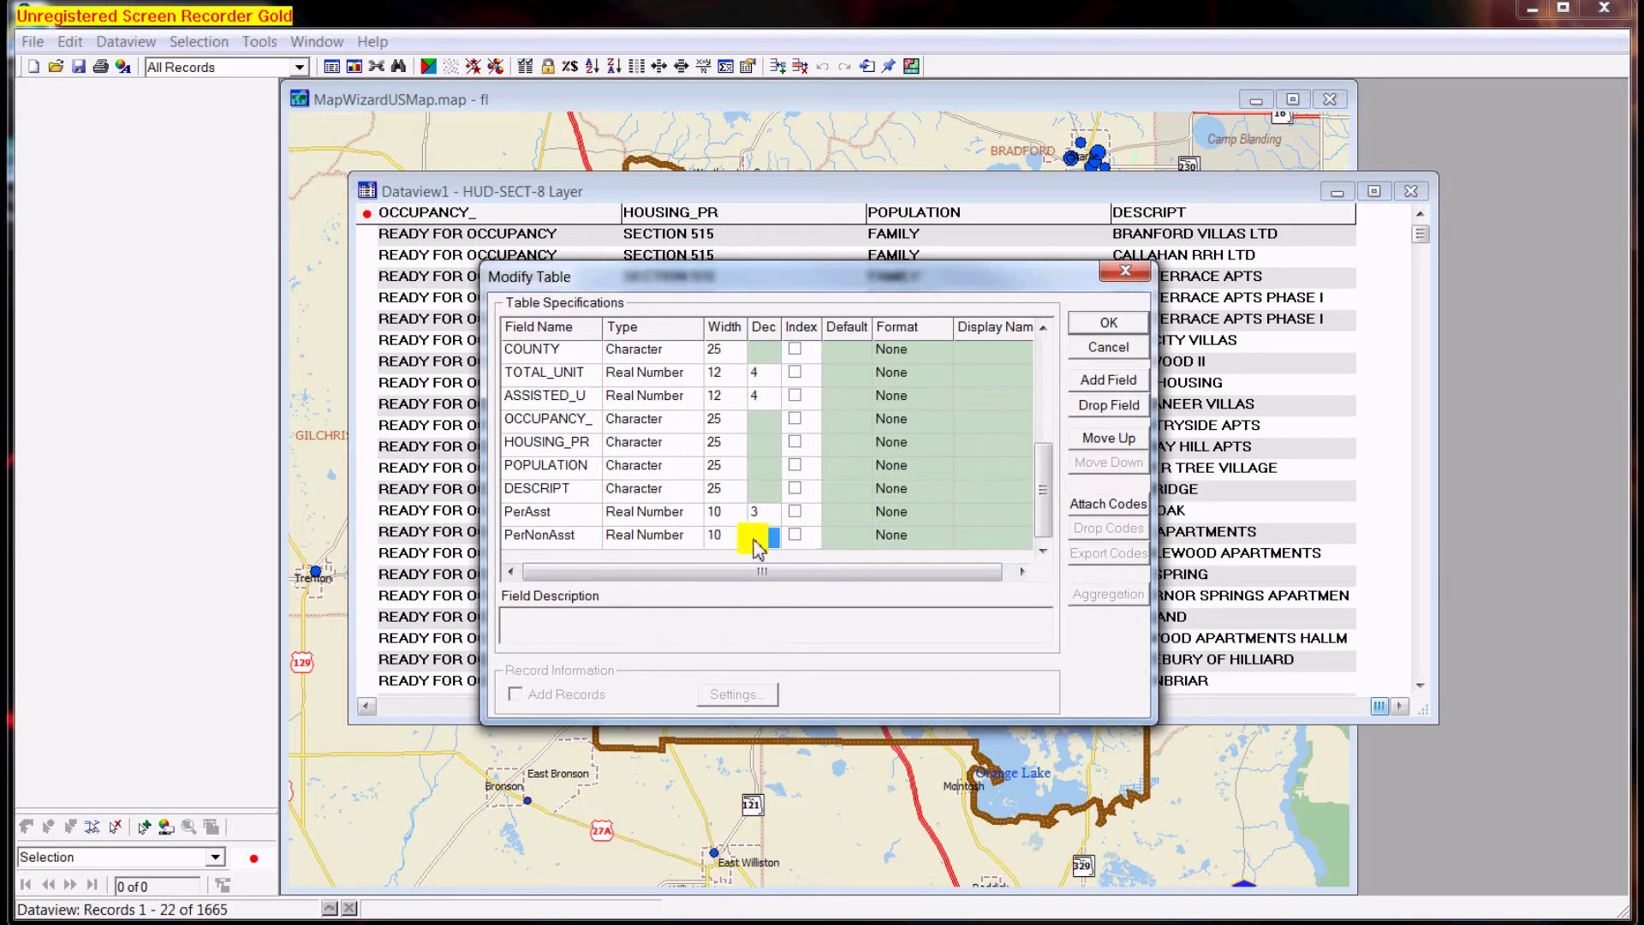
pyautogui.write('3')
# Step: Set the widths of the PerAsst and PerNonAsst fields to 7 and apply the table structure changes
pyautogui.click(722, 513)
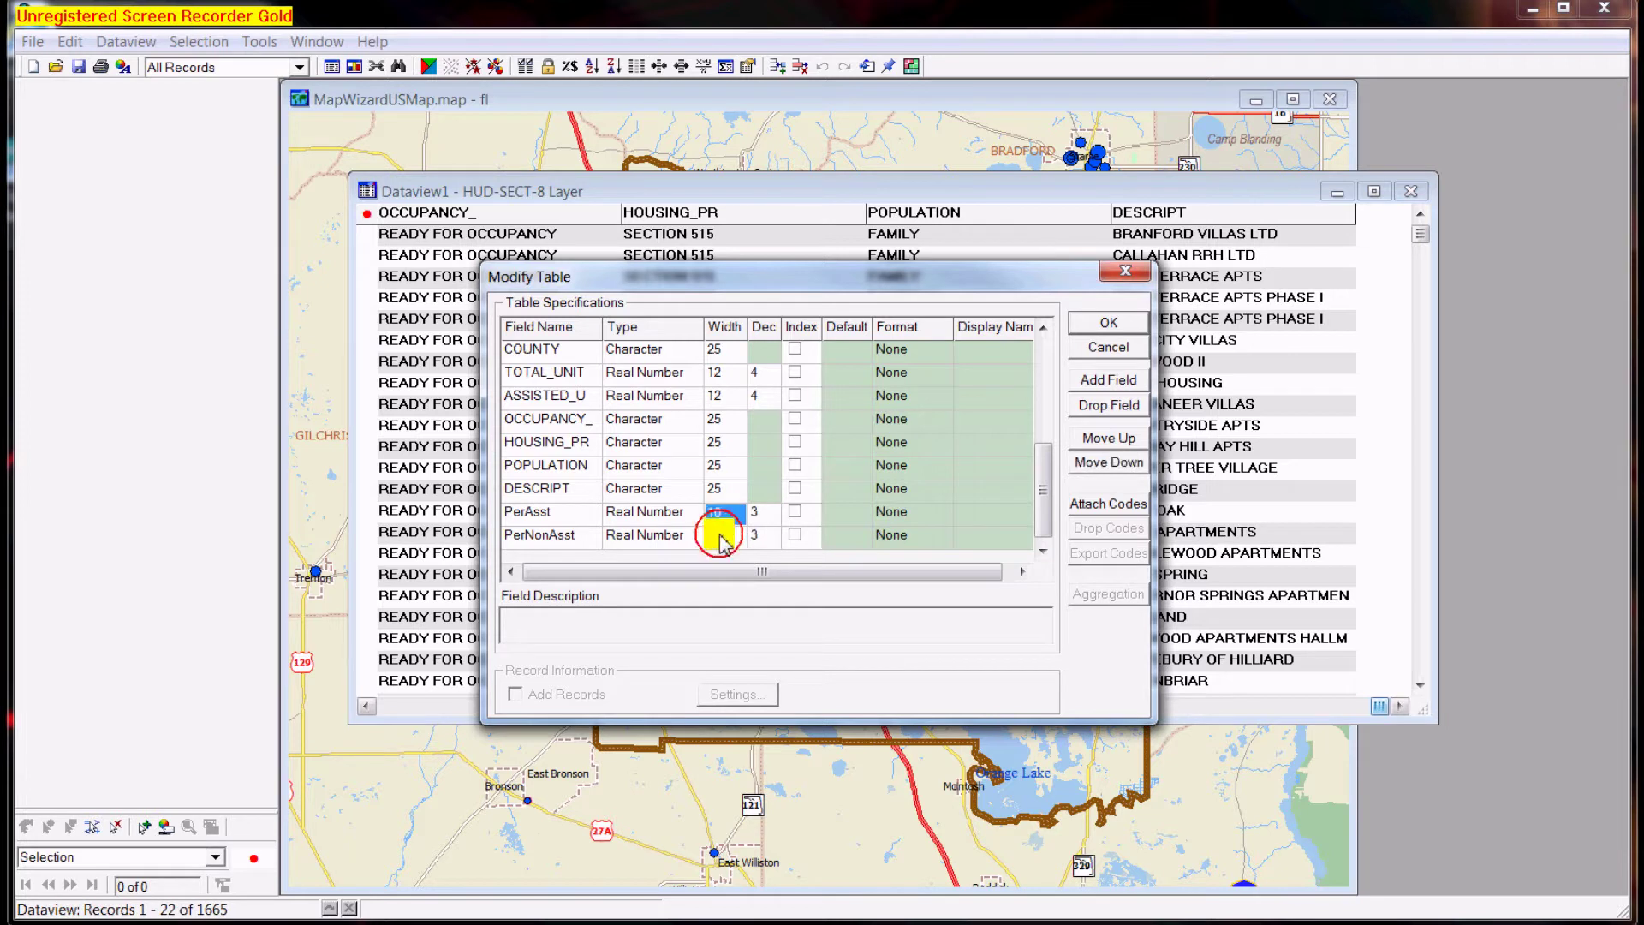
pyautogui.write('7')
pyautogui.click(728, 537)
pyautogui.write('7')
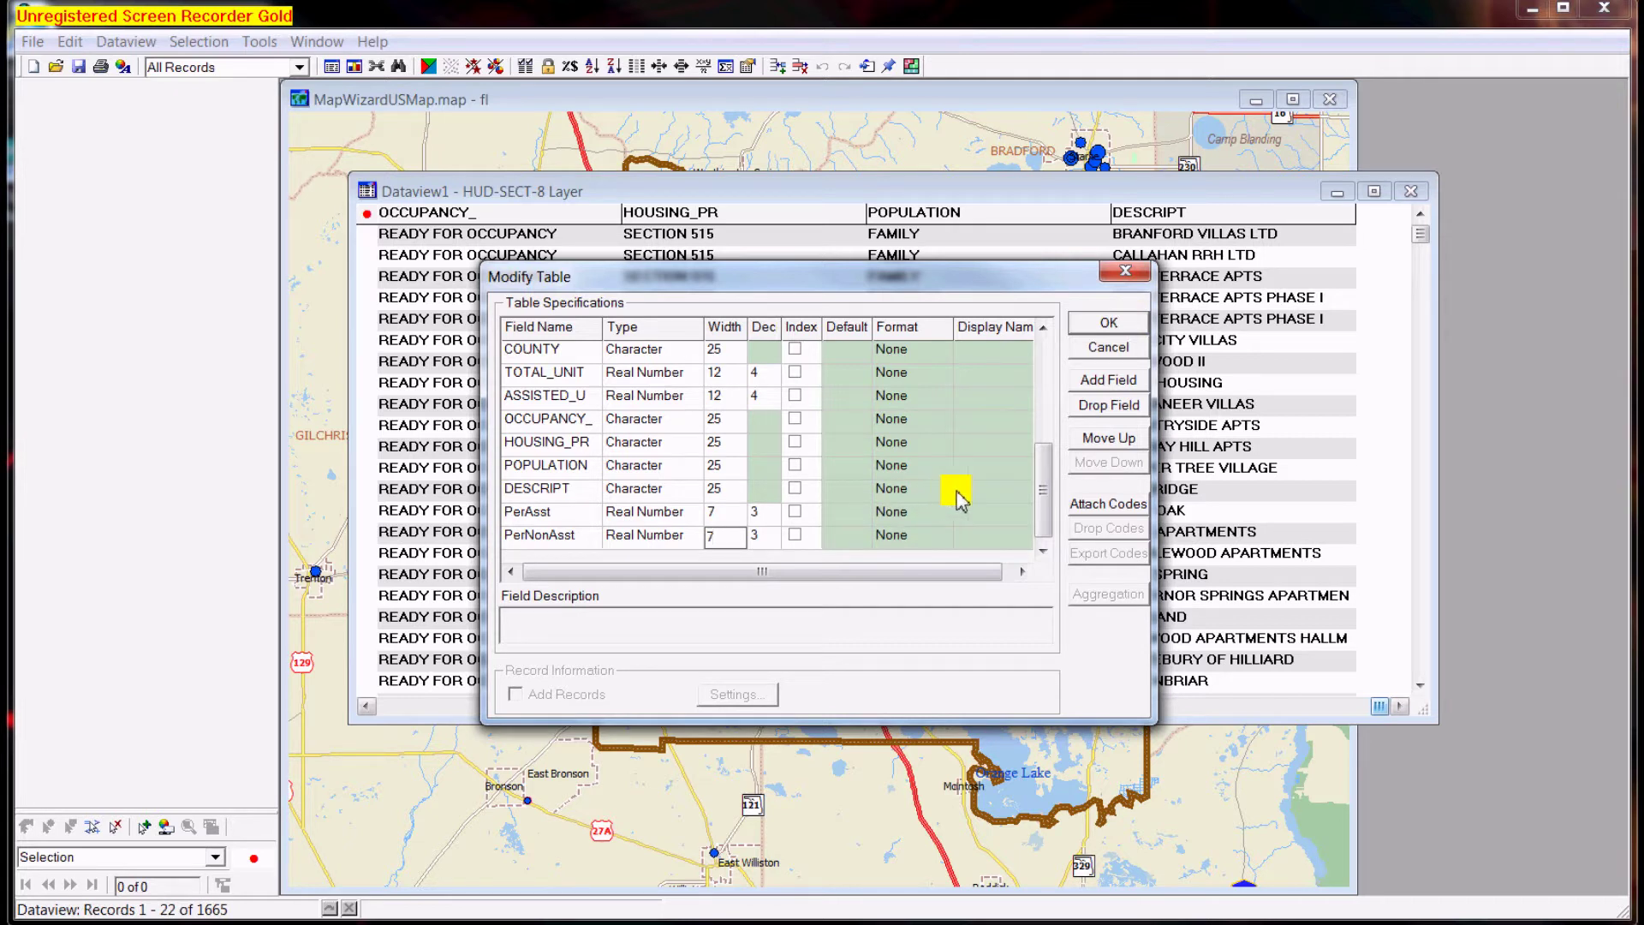
pyautogui.click(985, 512)
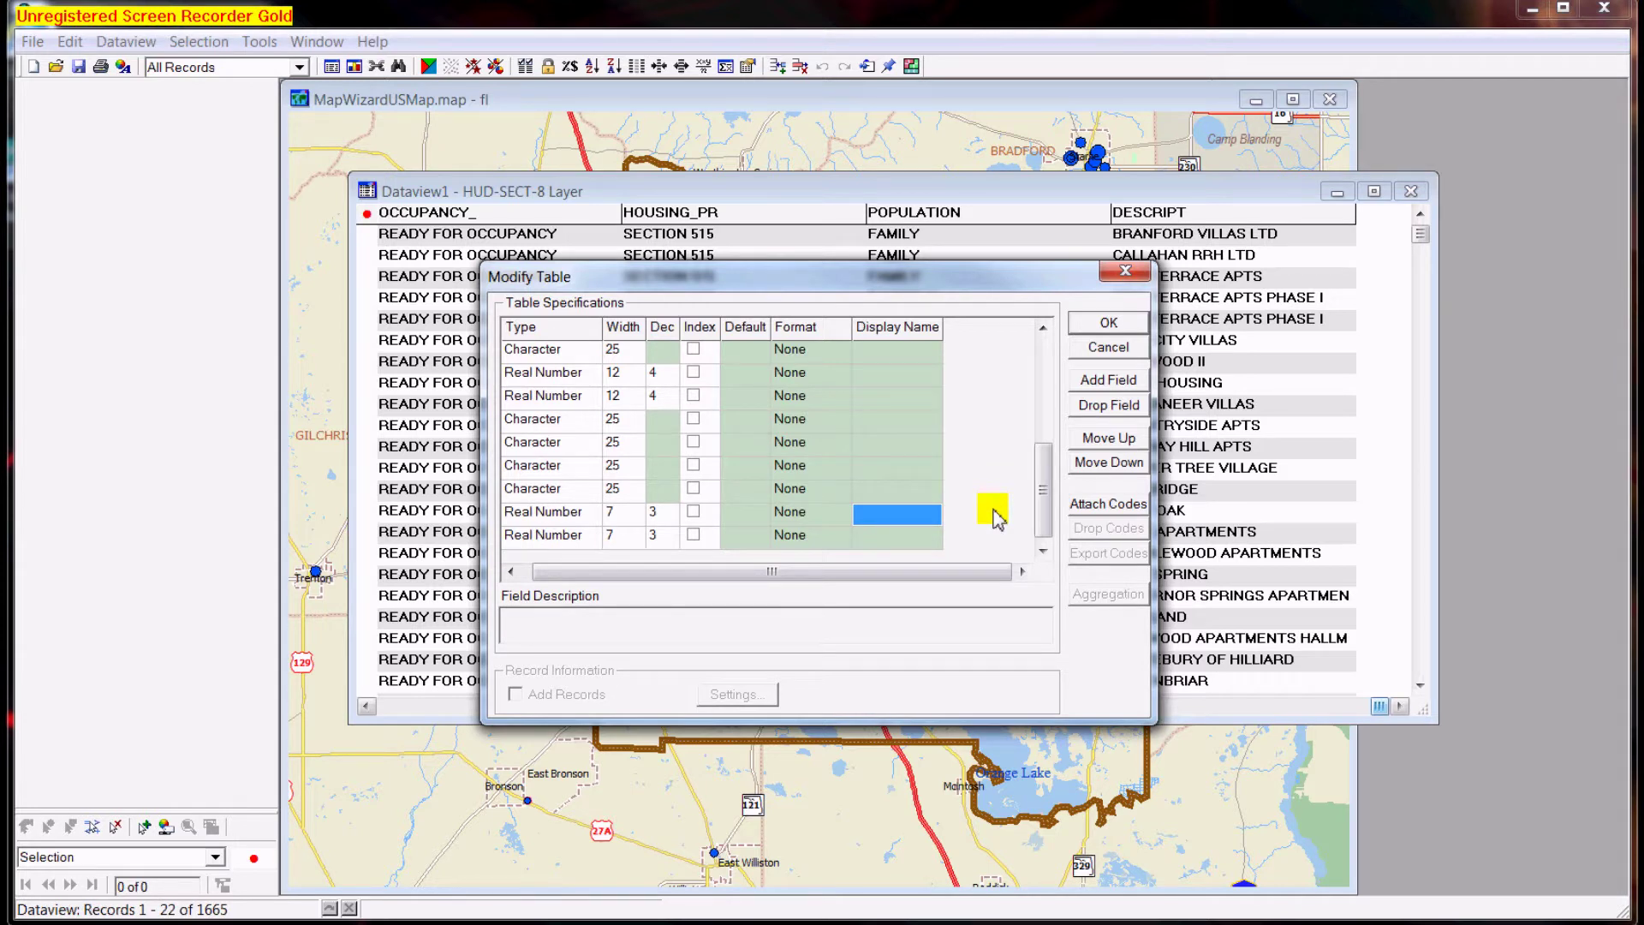
pyautogui.click(899, 514)
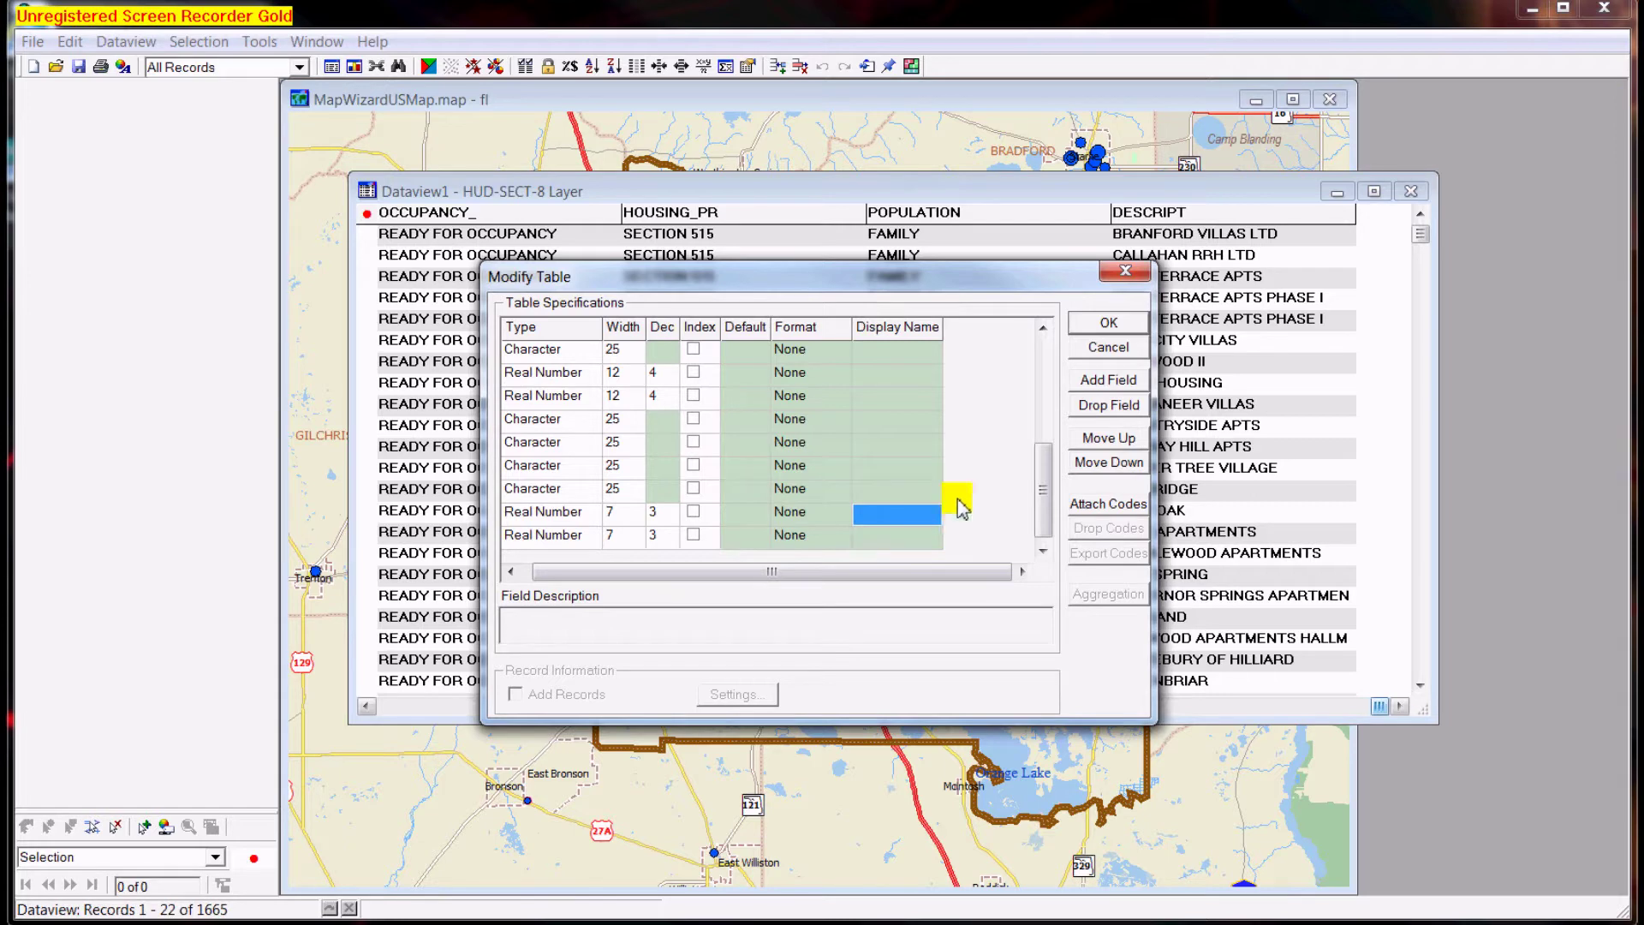
pyautogui.click(1127, 325)
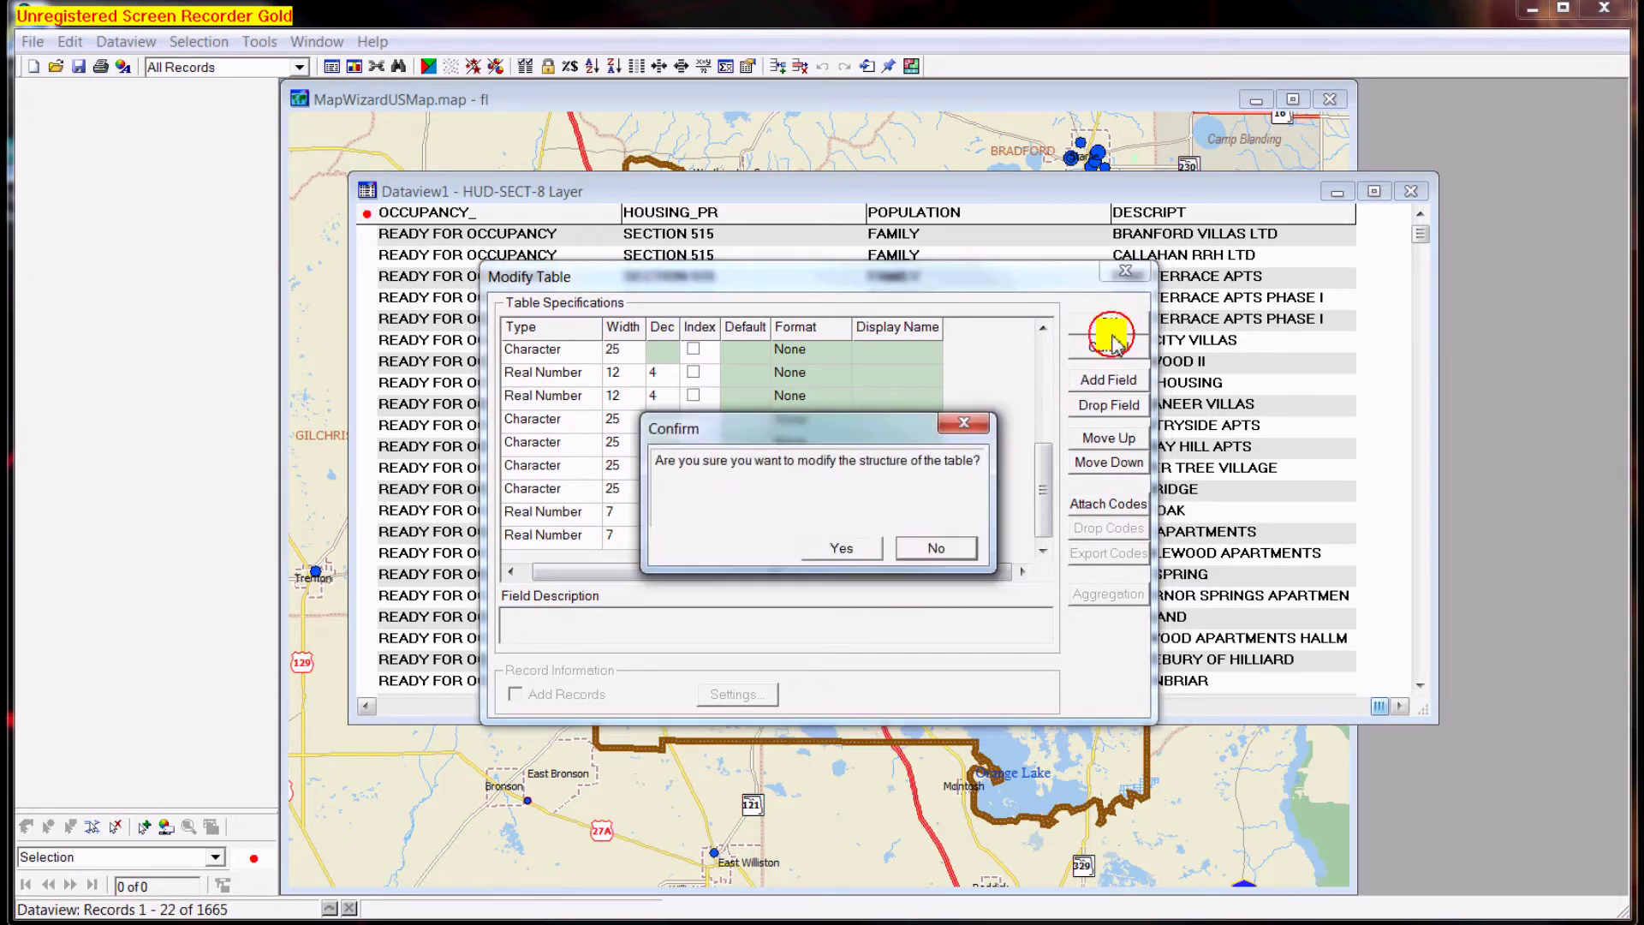
pyautogui.click(860, 548)
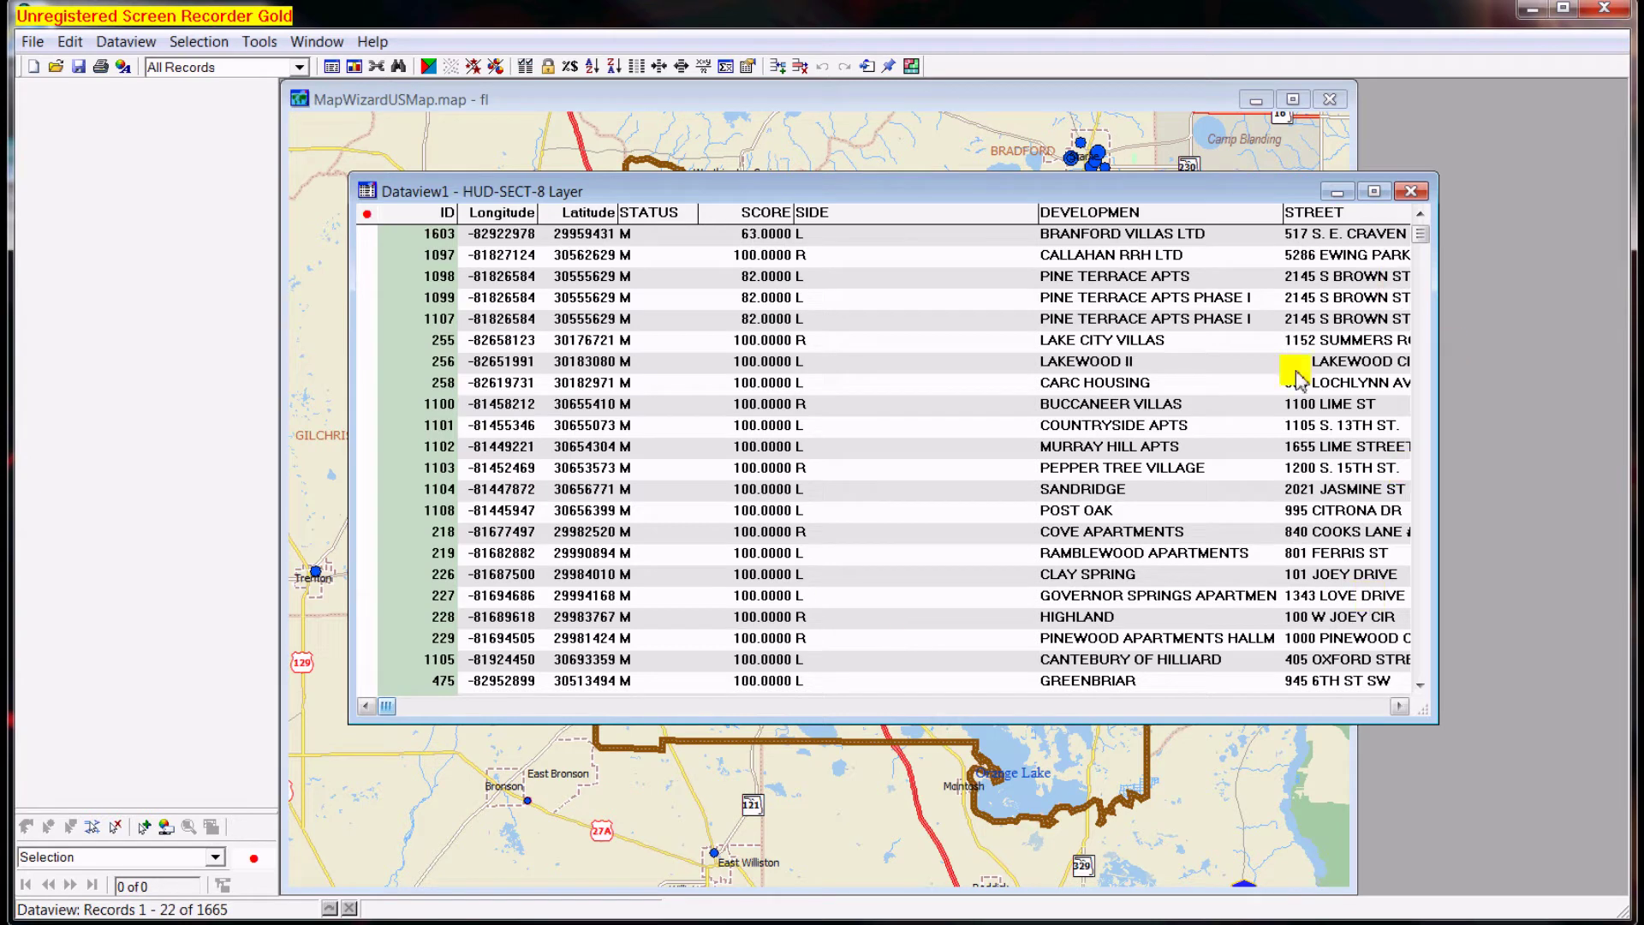
# Step: Examine the new PERASST and PERNONASST columns and the ASSISTED_U and TOTAL_UNIT columns in the HUD-SECT-8 dataview
pyautogui.click(1365, 705)
pyautogui.click(1365, 705)
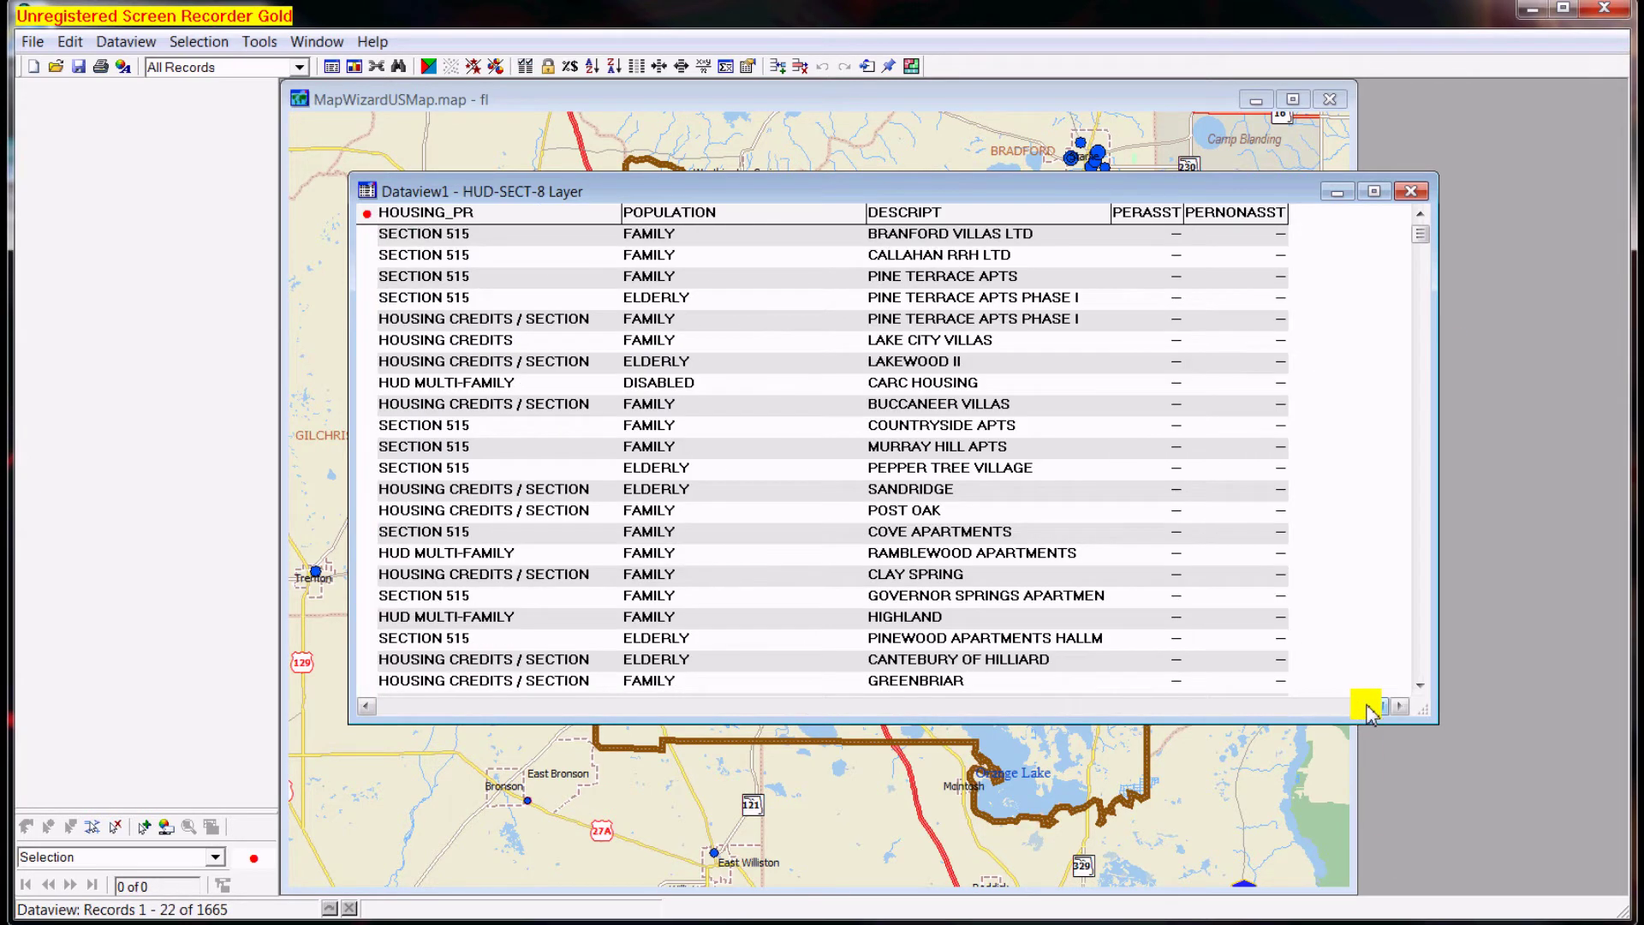
pyautogui.click(1148, 213)
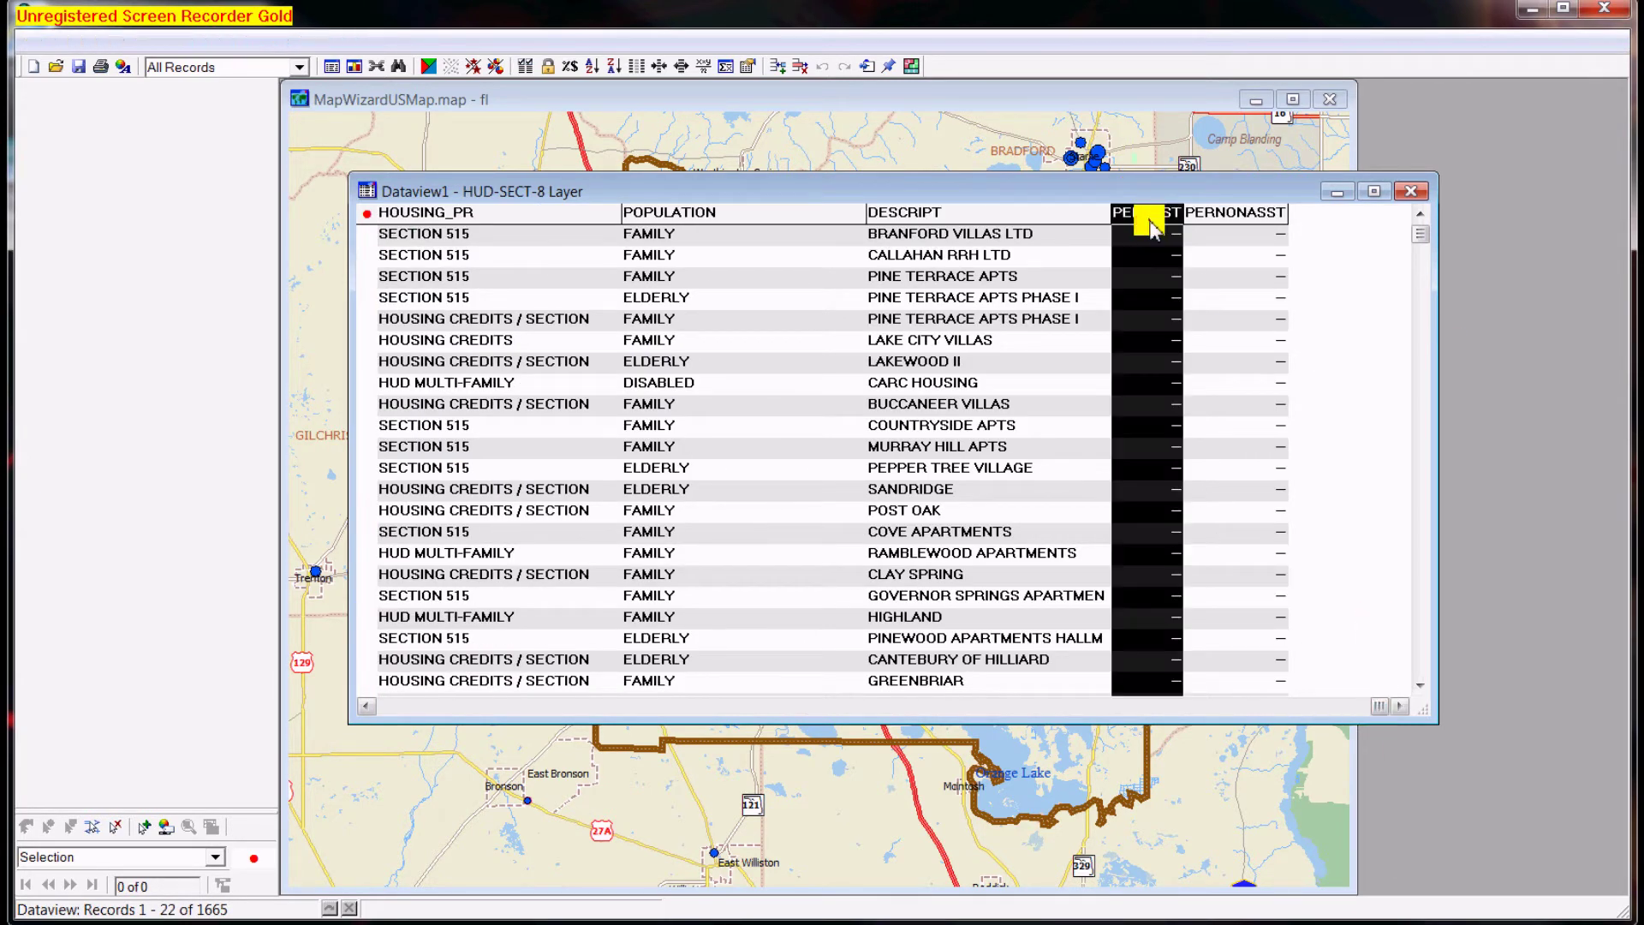
pyautogui.click(1259, 214)
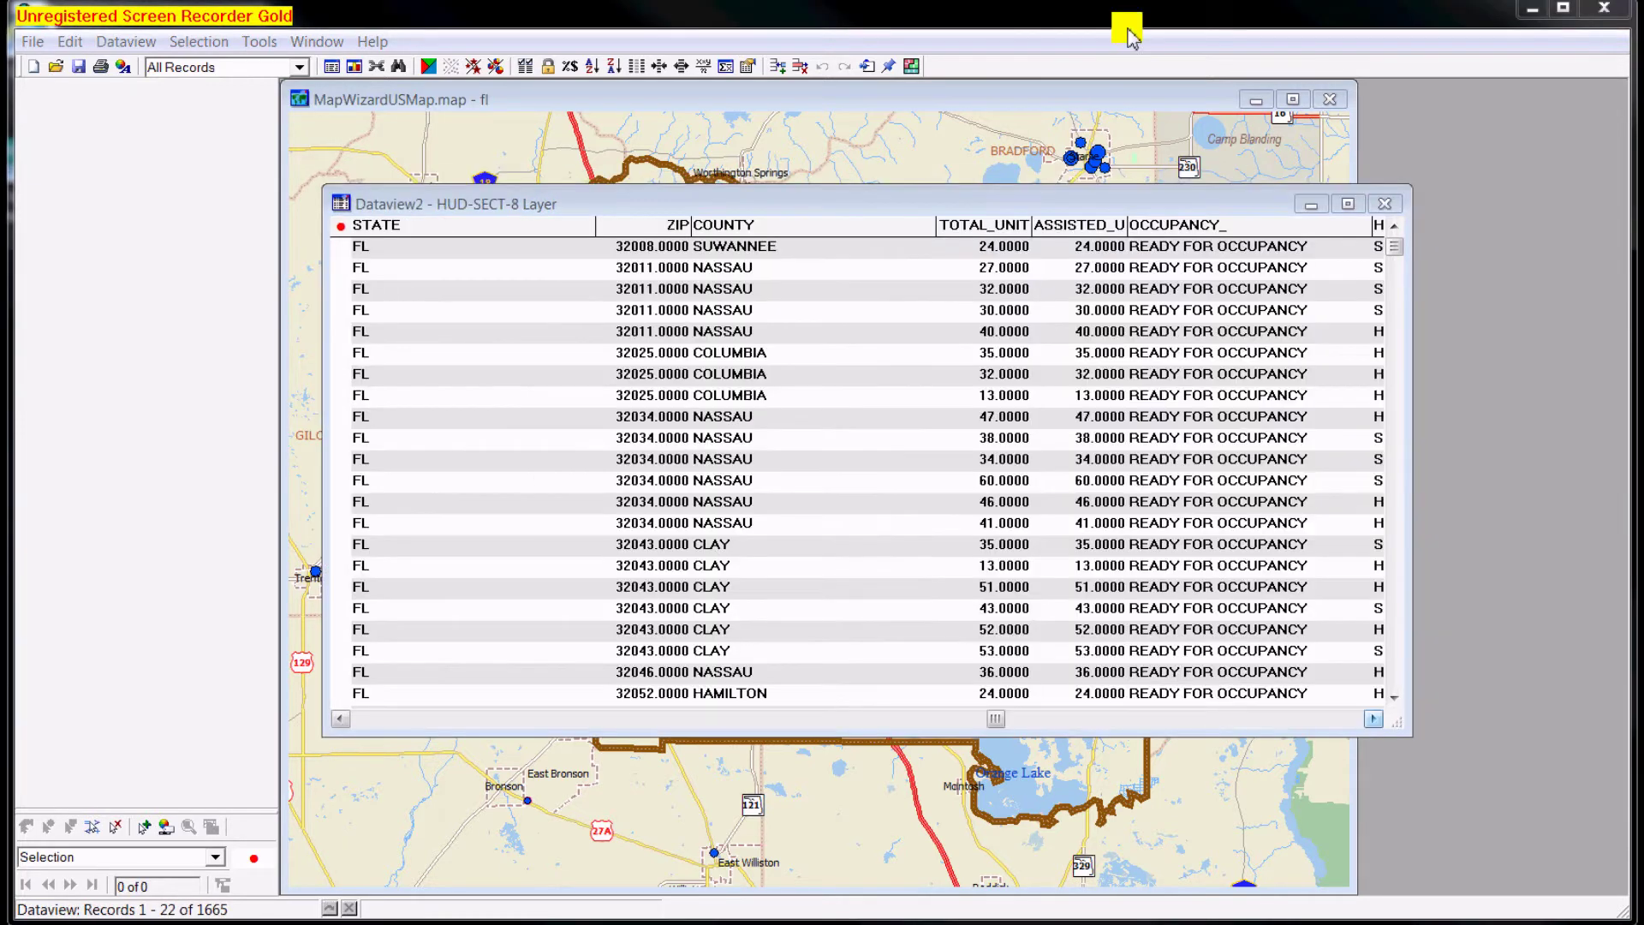
pyautogui.click(1067, 224)
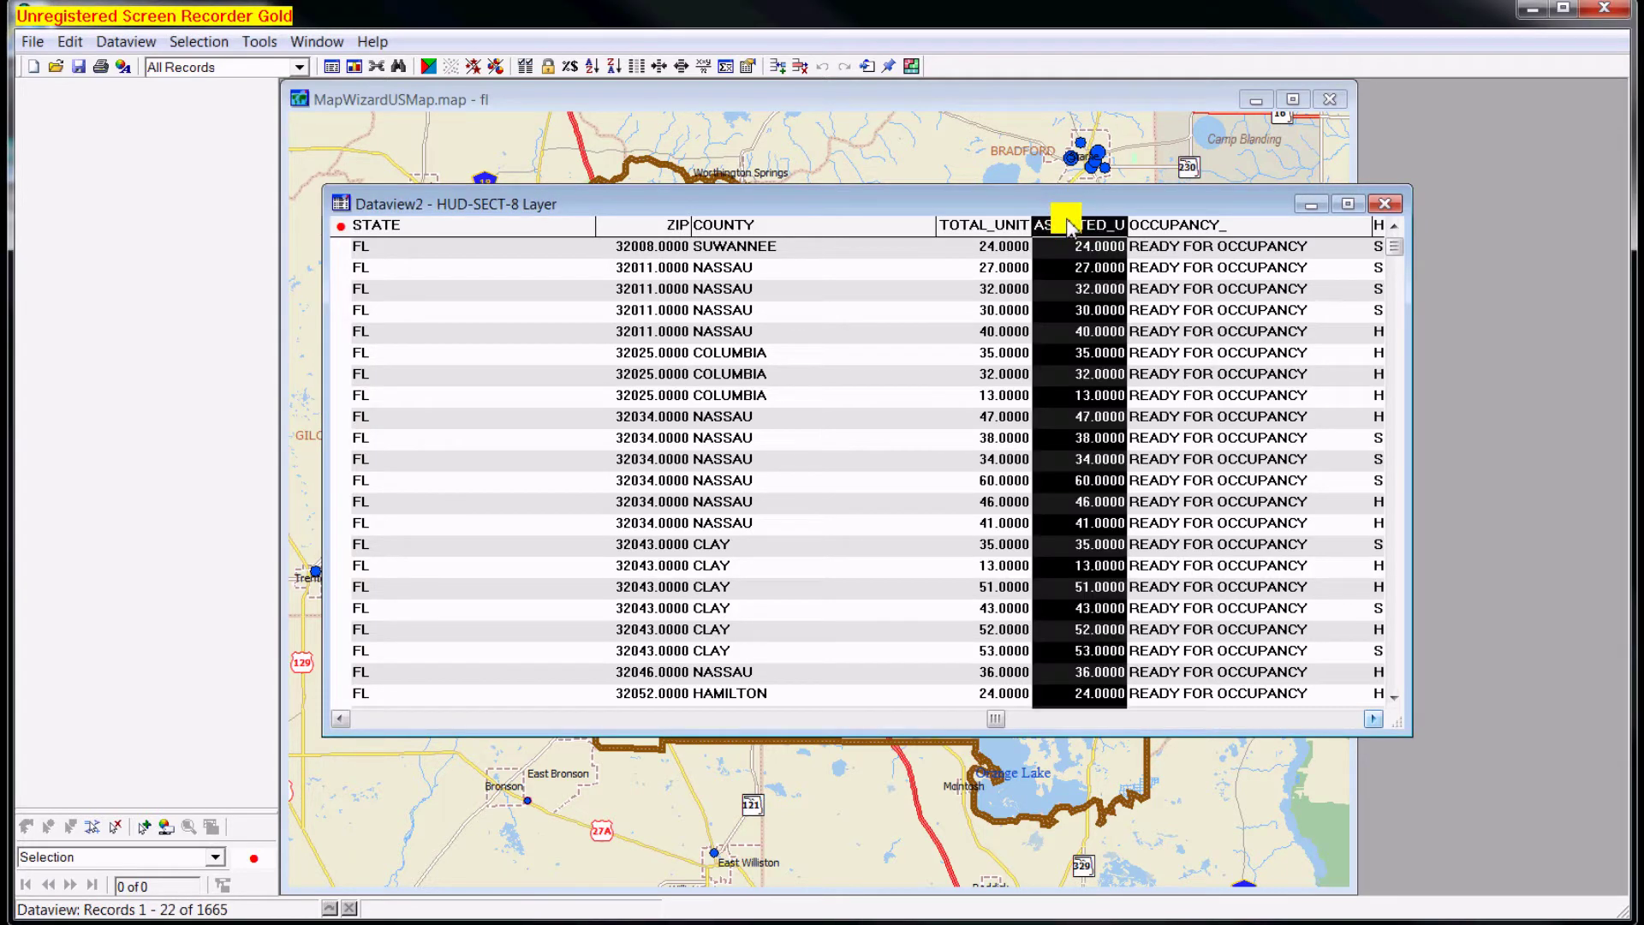
pyautogui.click(1002, 227)
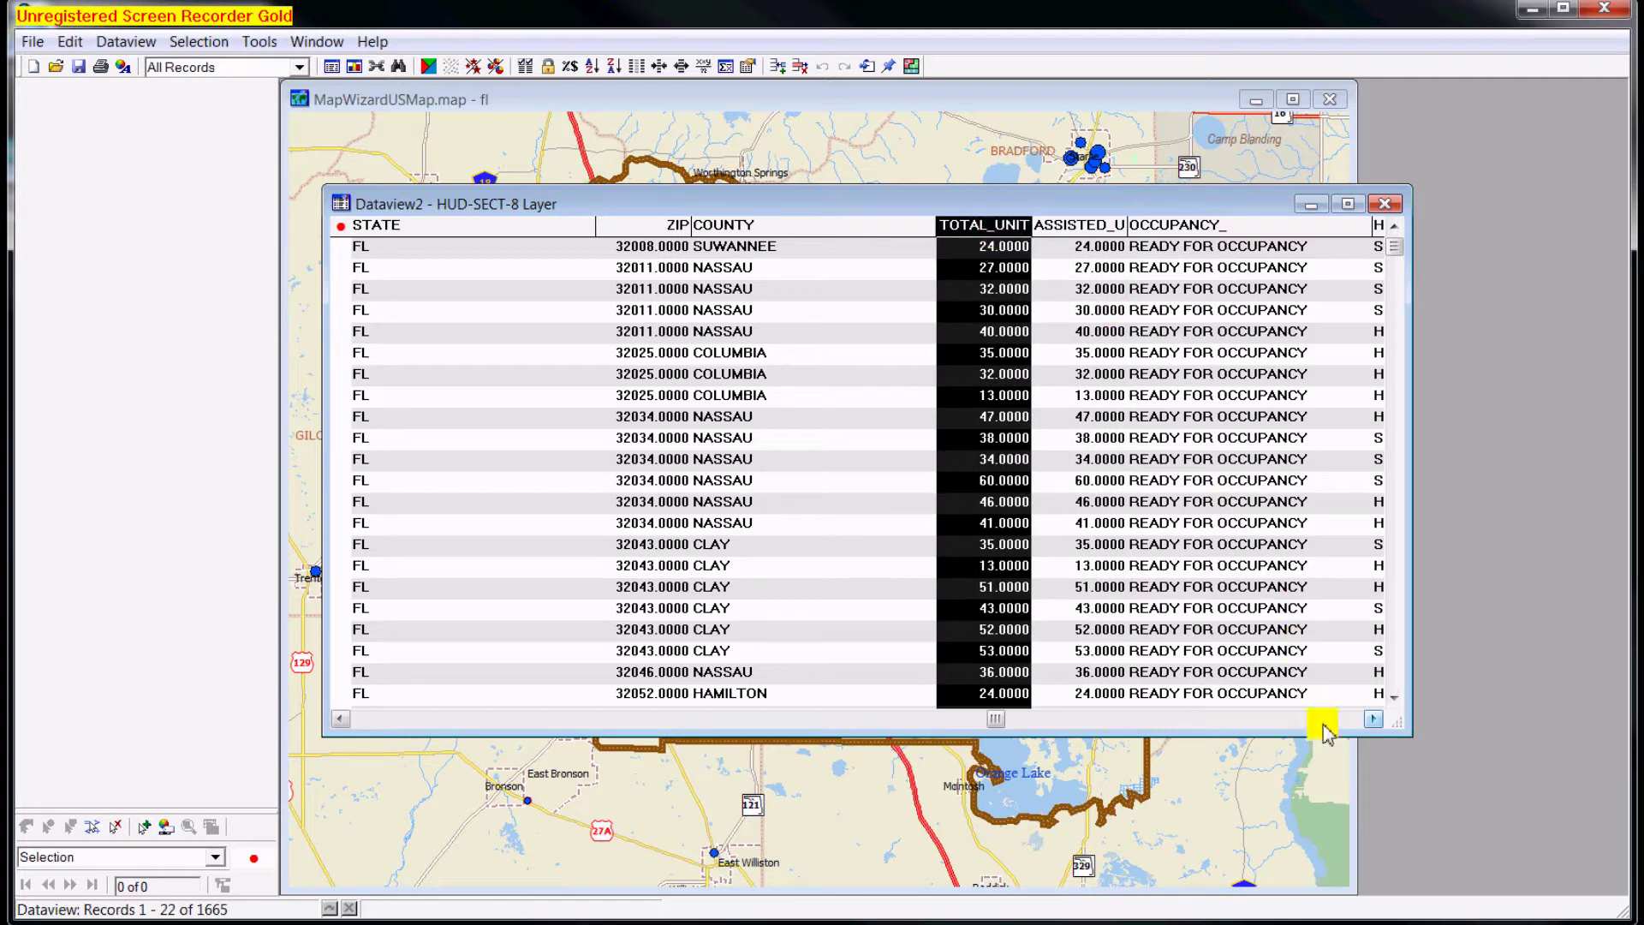
pyautogui.click(1331, 722)
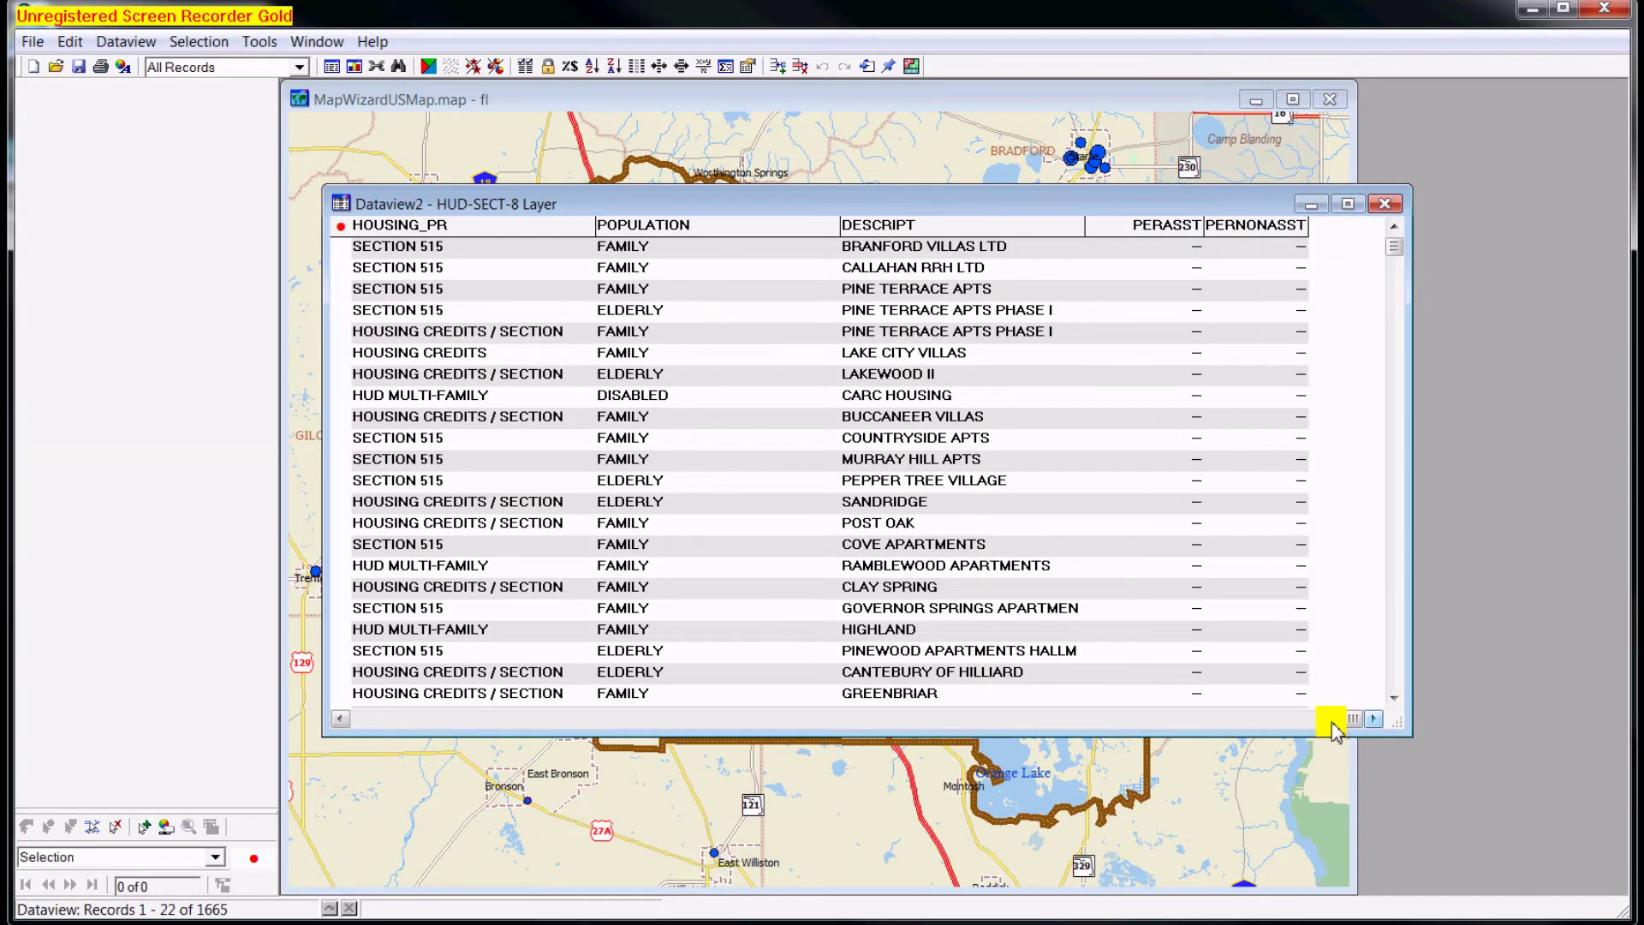
# Step: Select the PERASST column and build the formula field expression ASSISTED_U / TOTAL_UNIT
pyautogui.click(1169, 224)
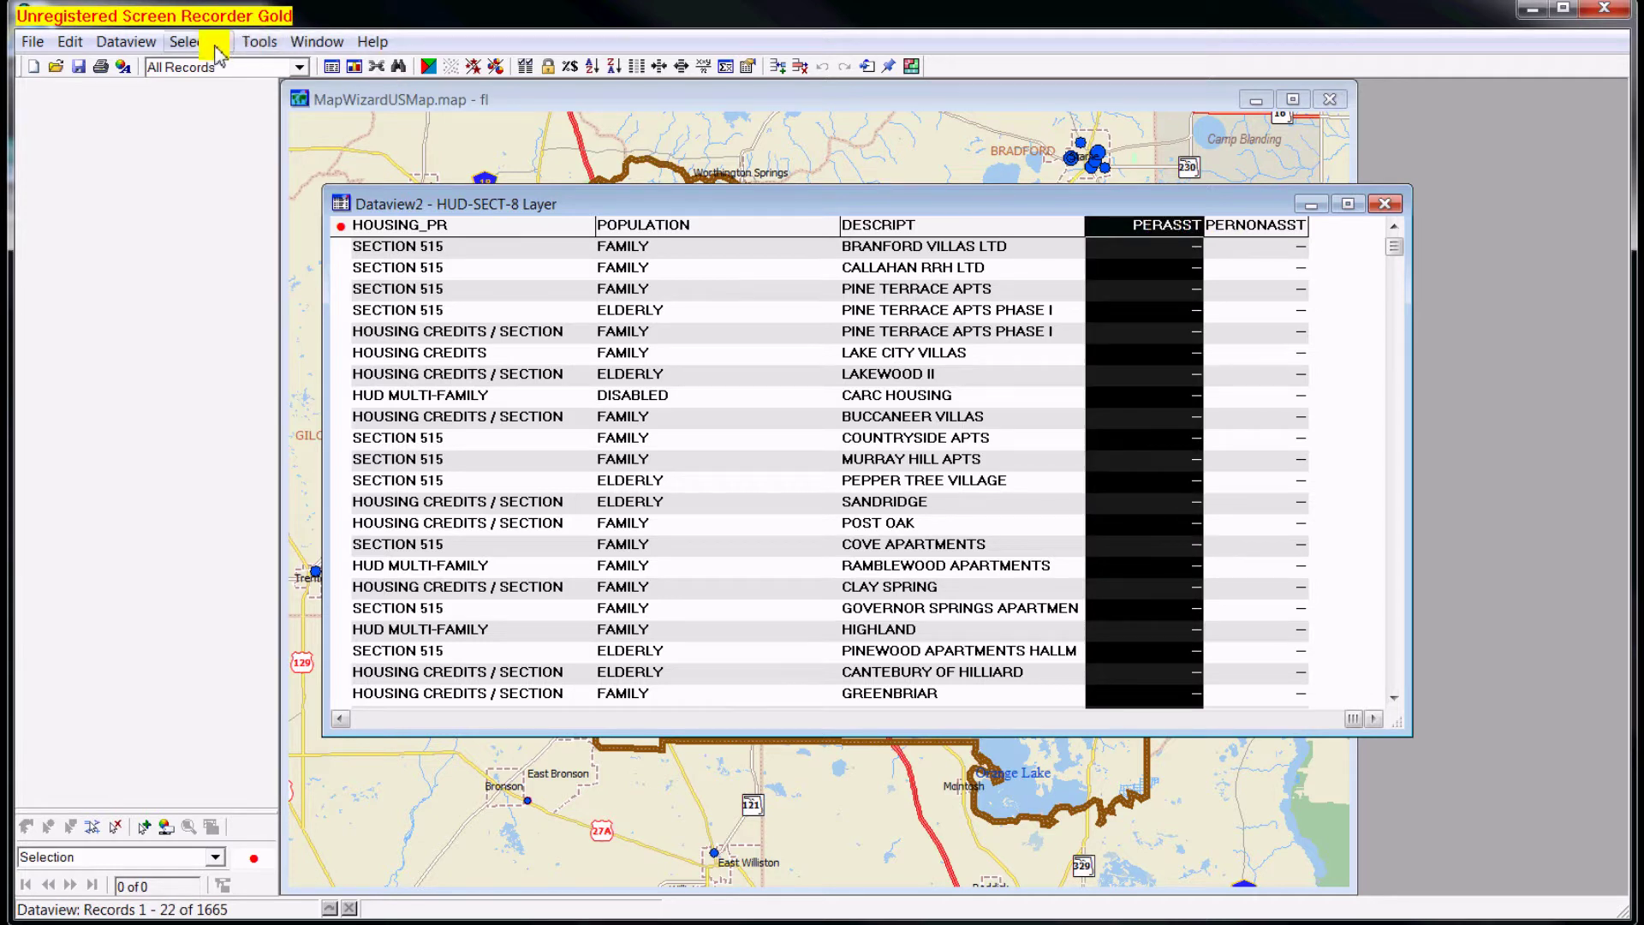
pyautogui.click(126, 41)
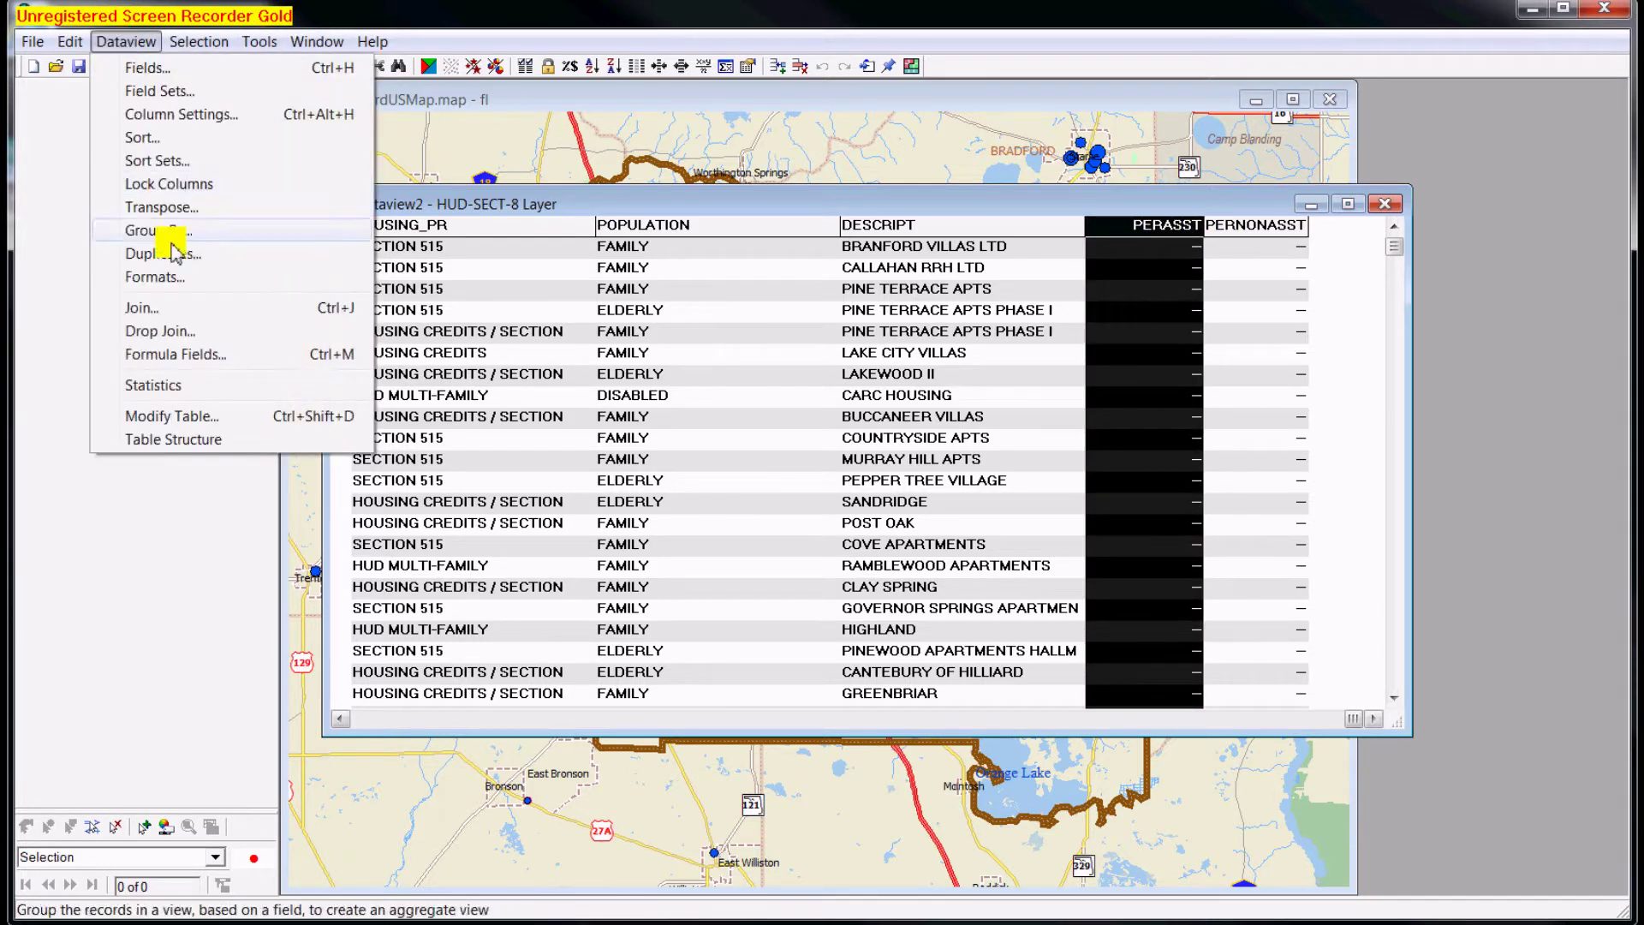
pyautogui.click(156, 355)
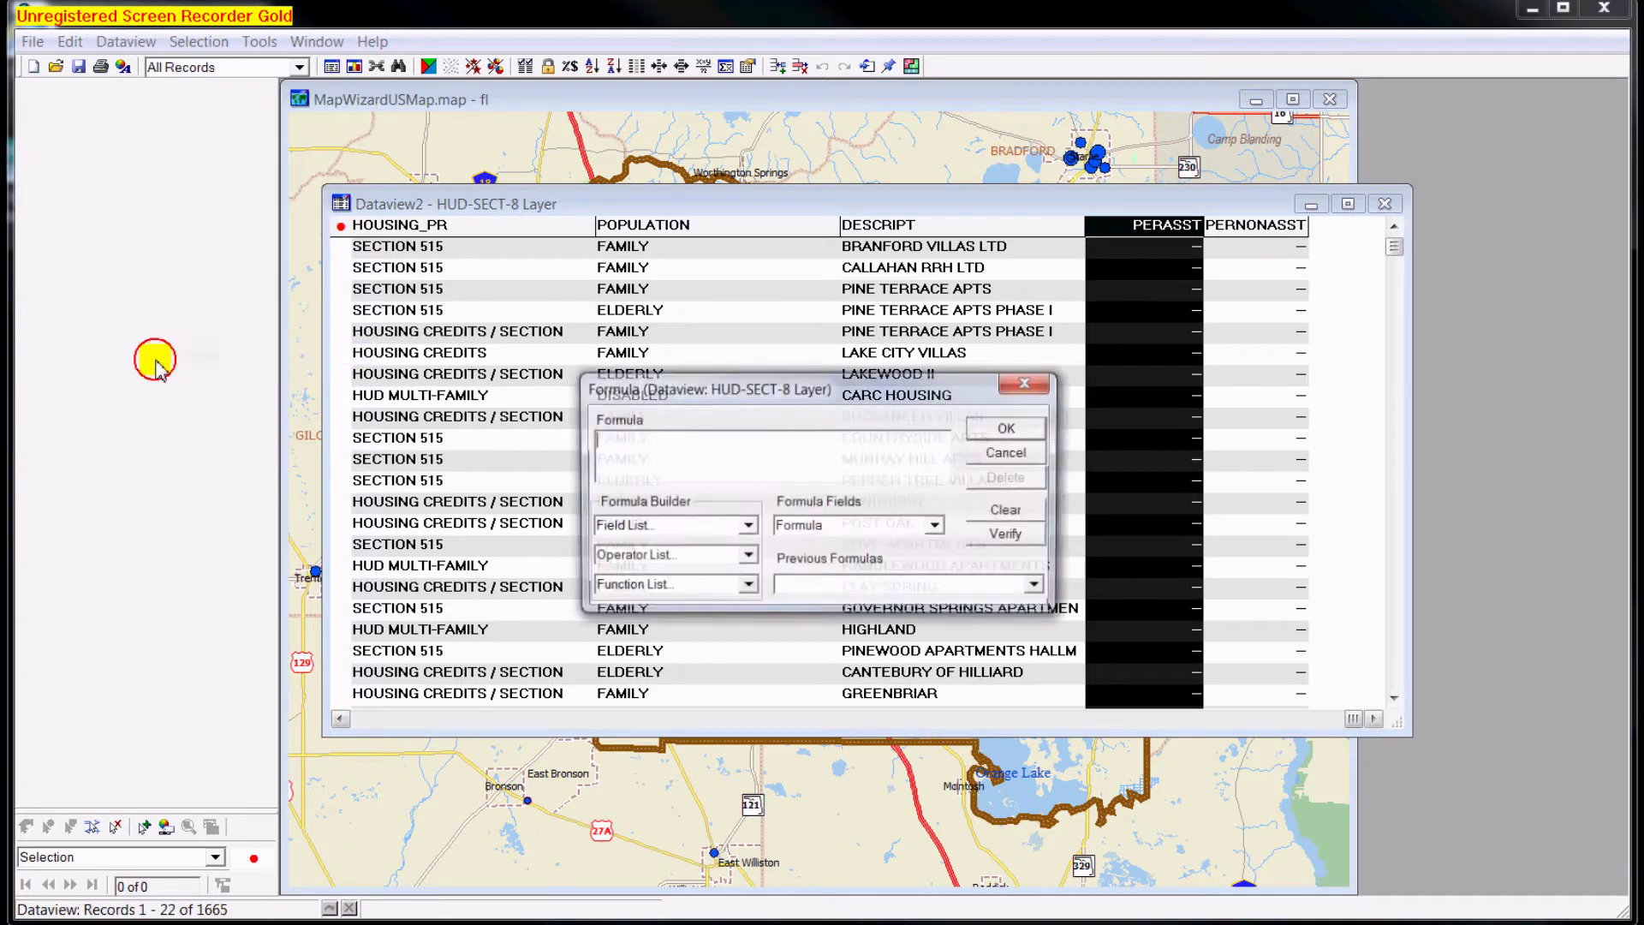
pyautogui.click(749, 529)
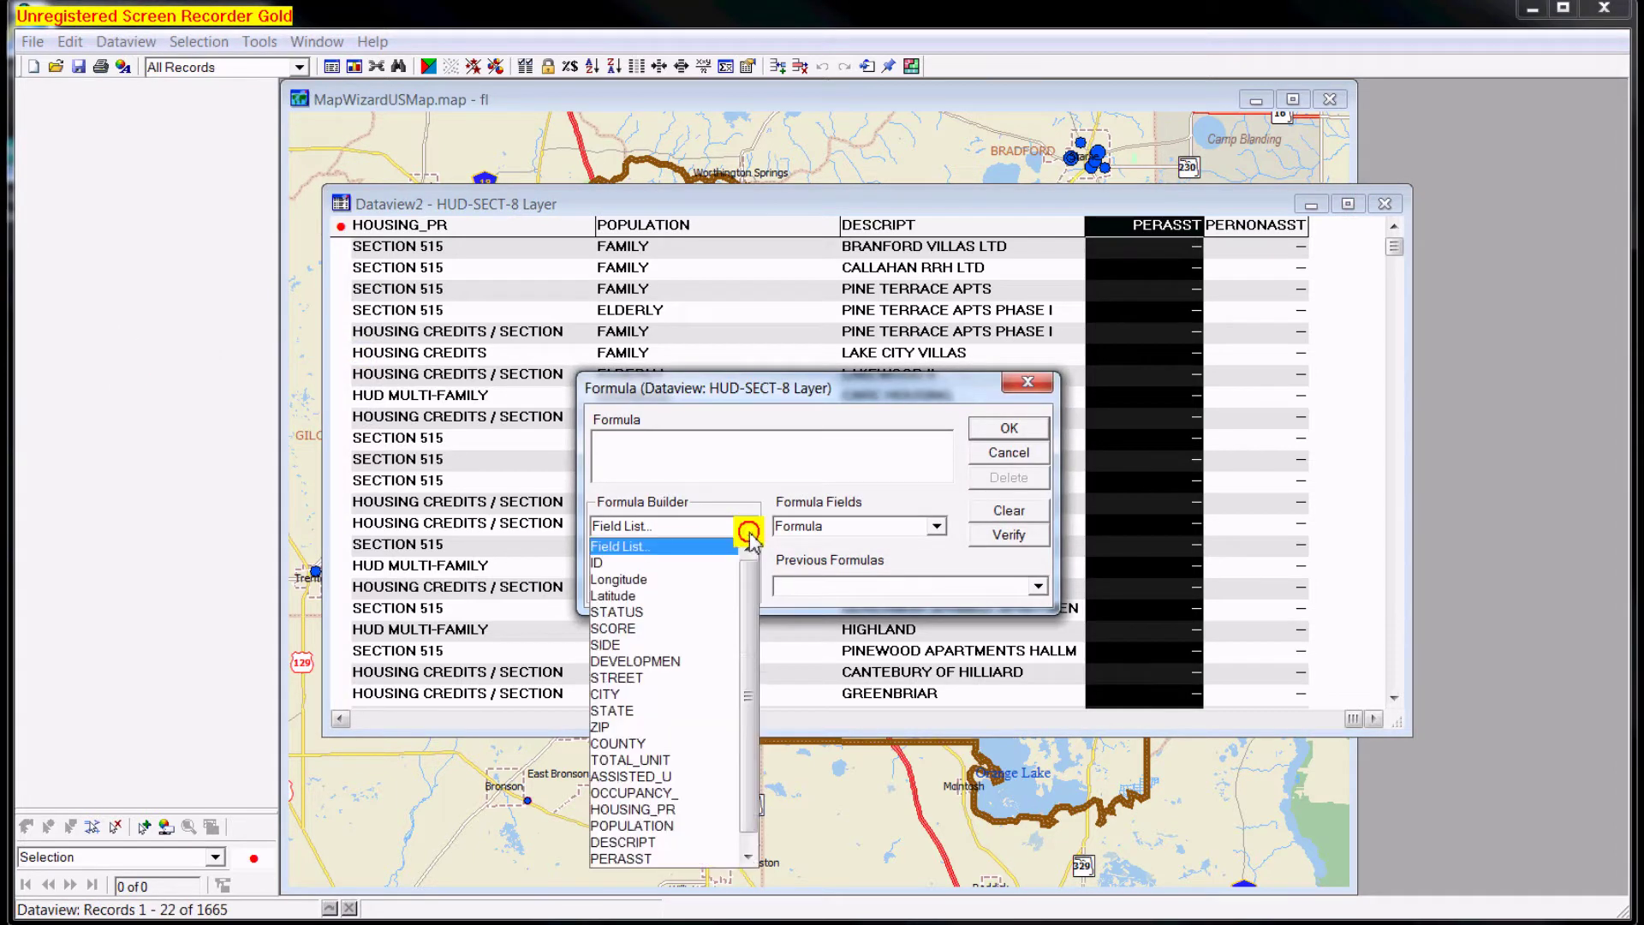
pyautogui.click(701, 779)
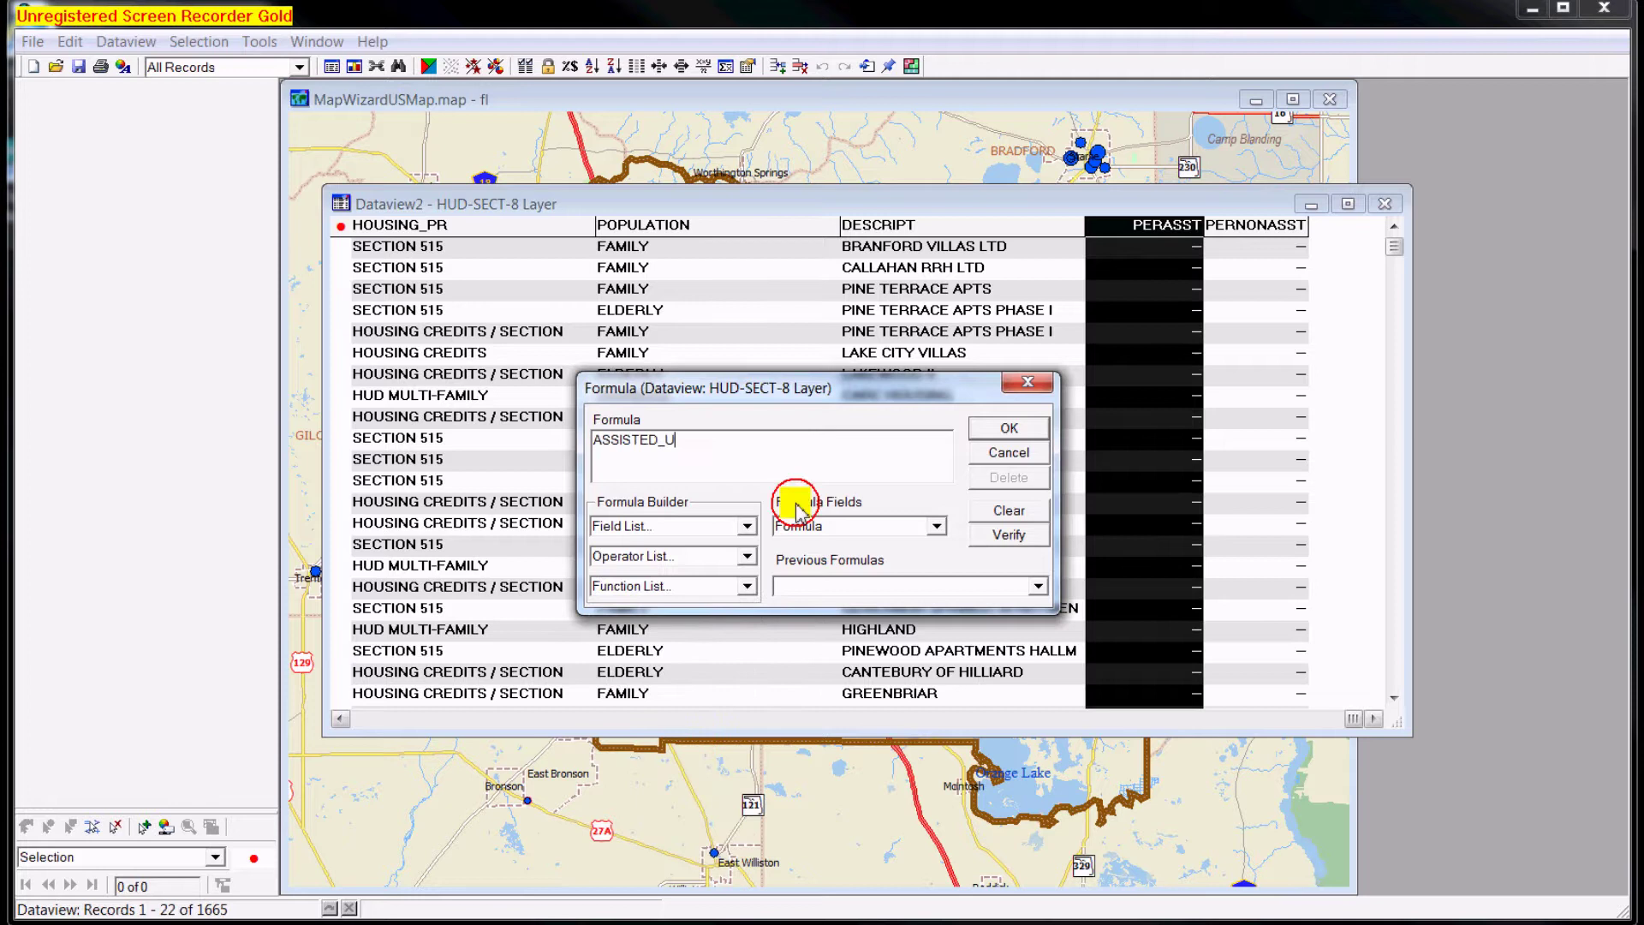
pyautogui.click(747, 556)
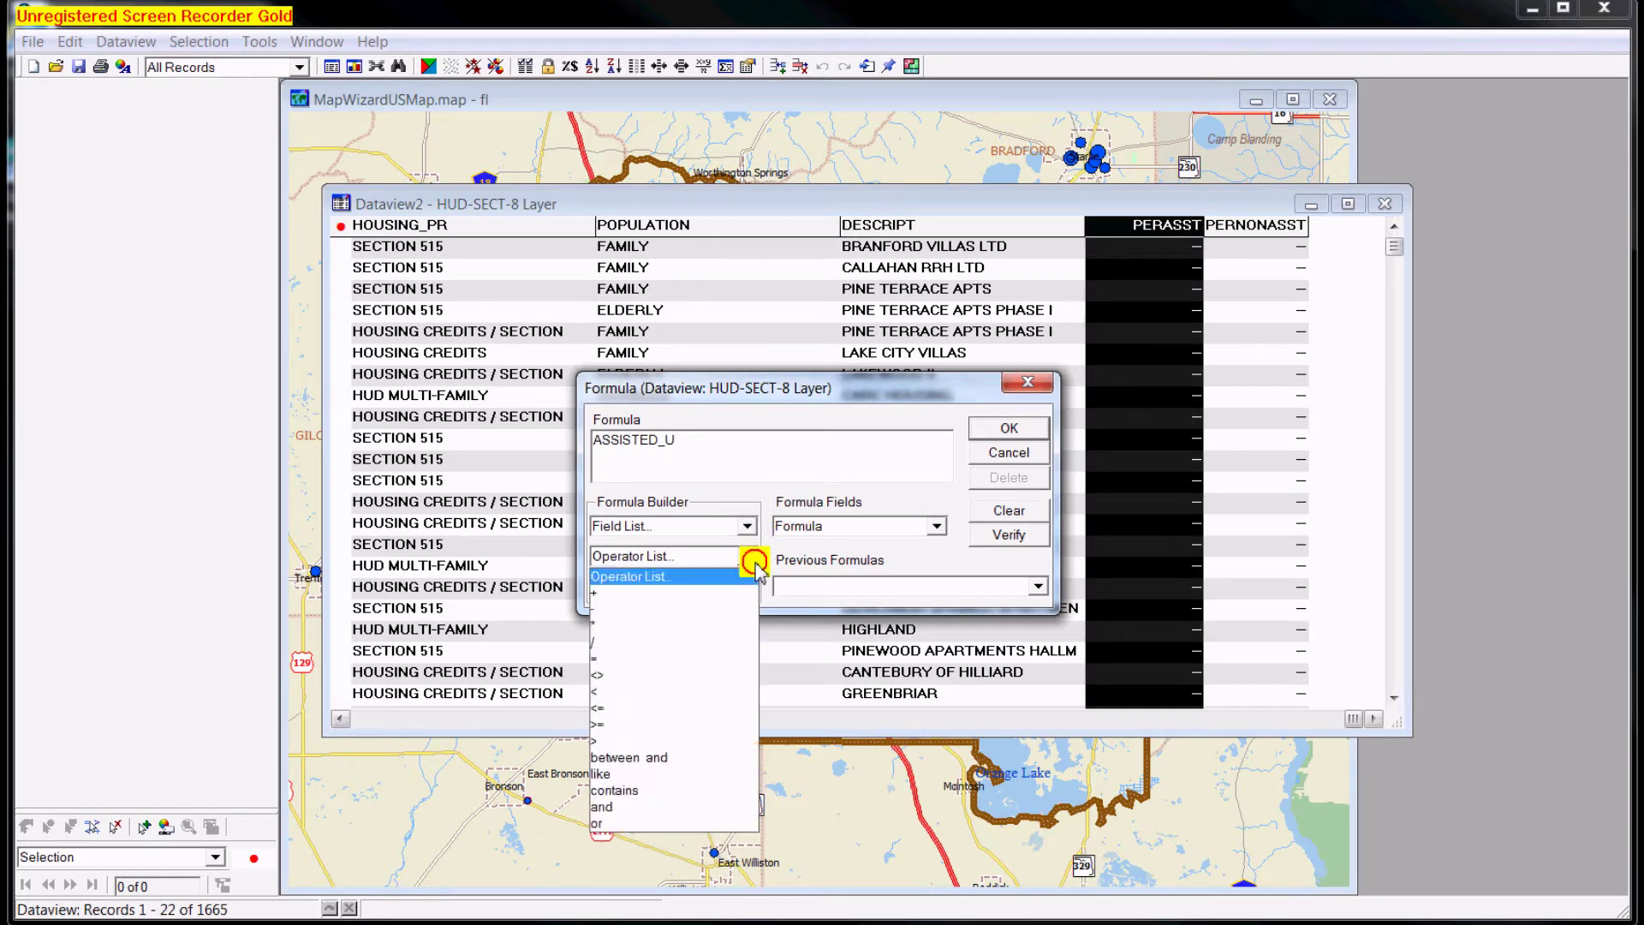
pyautogui.click(655, 644)
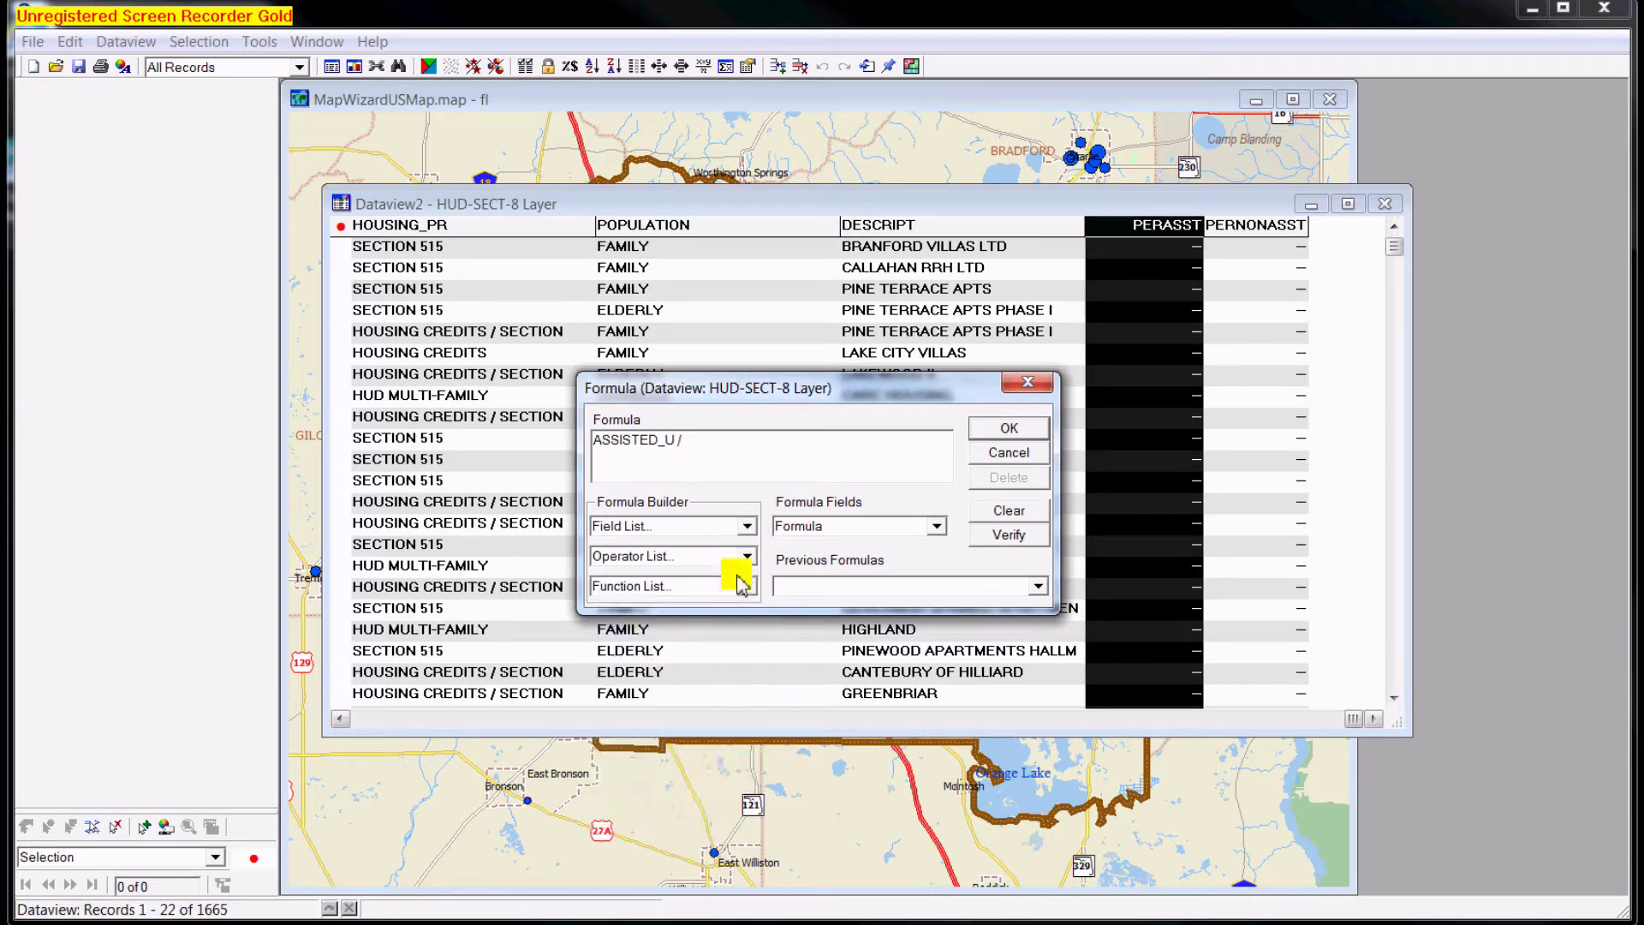
pyautogui.click(747, 527)
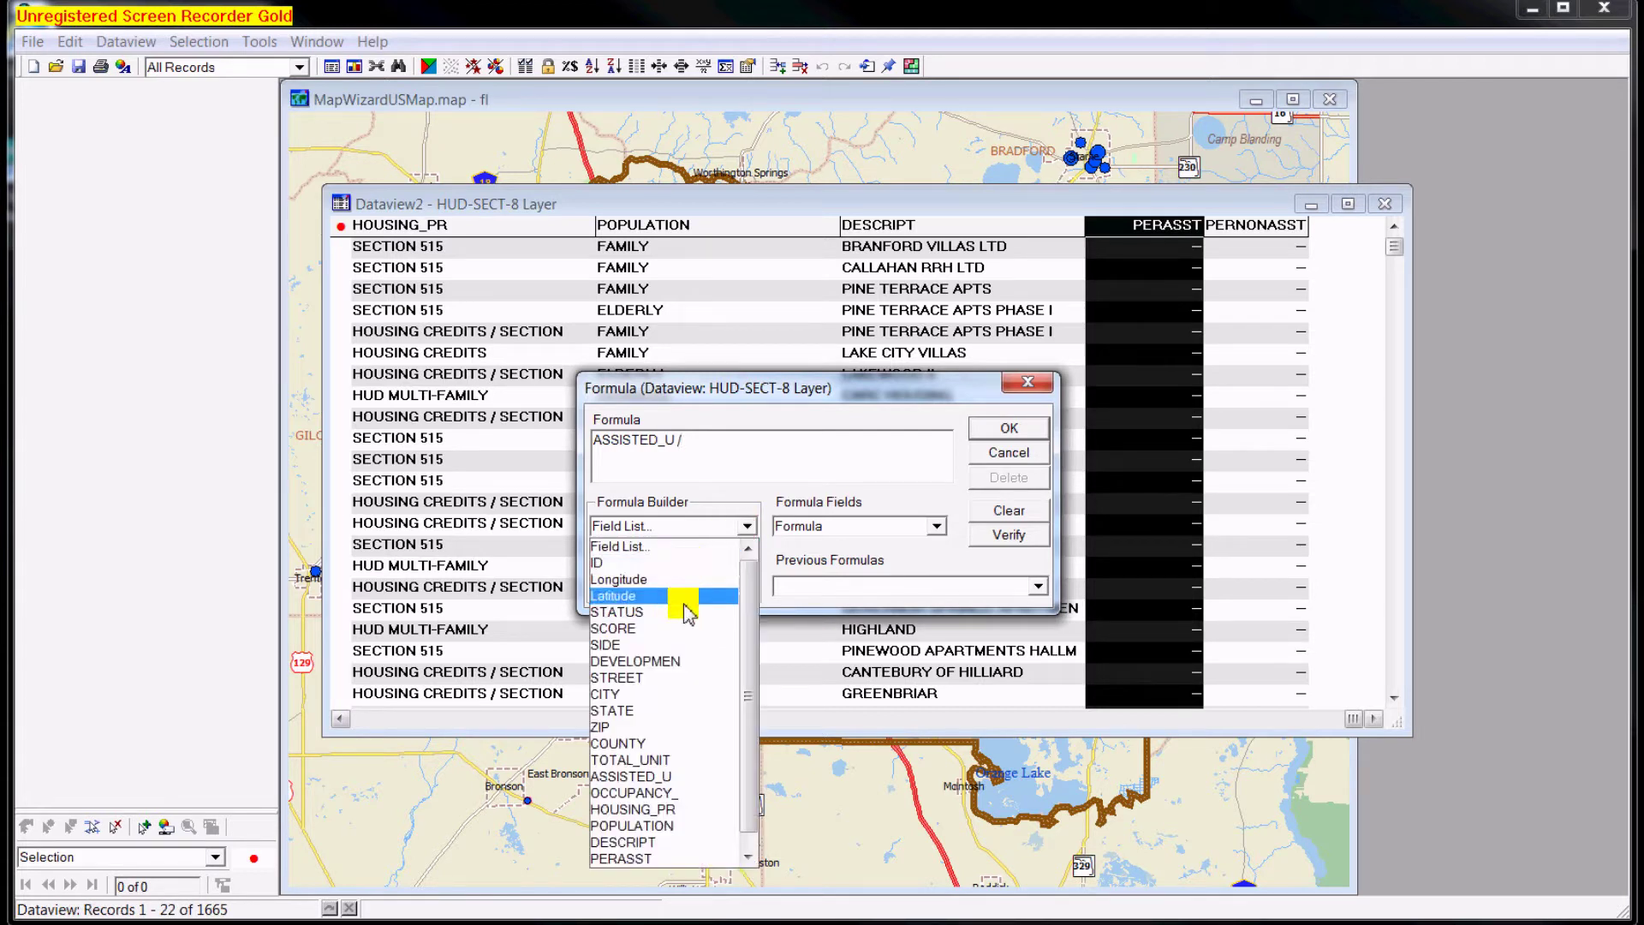
pyautogui.click(668, 762)
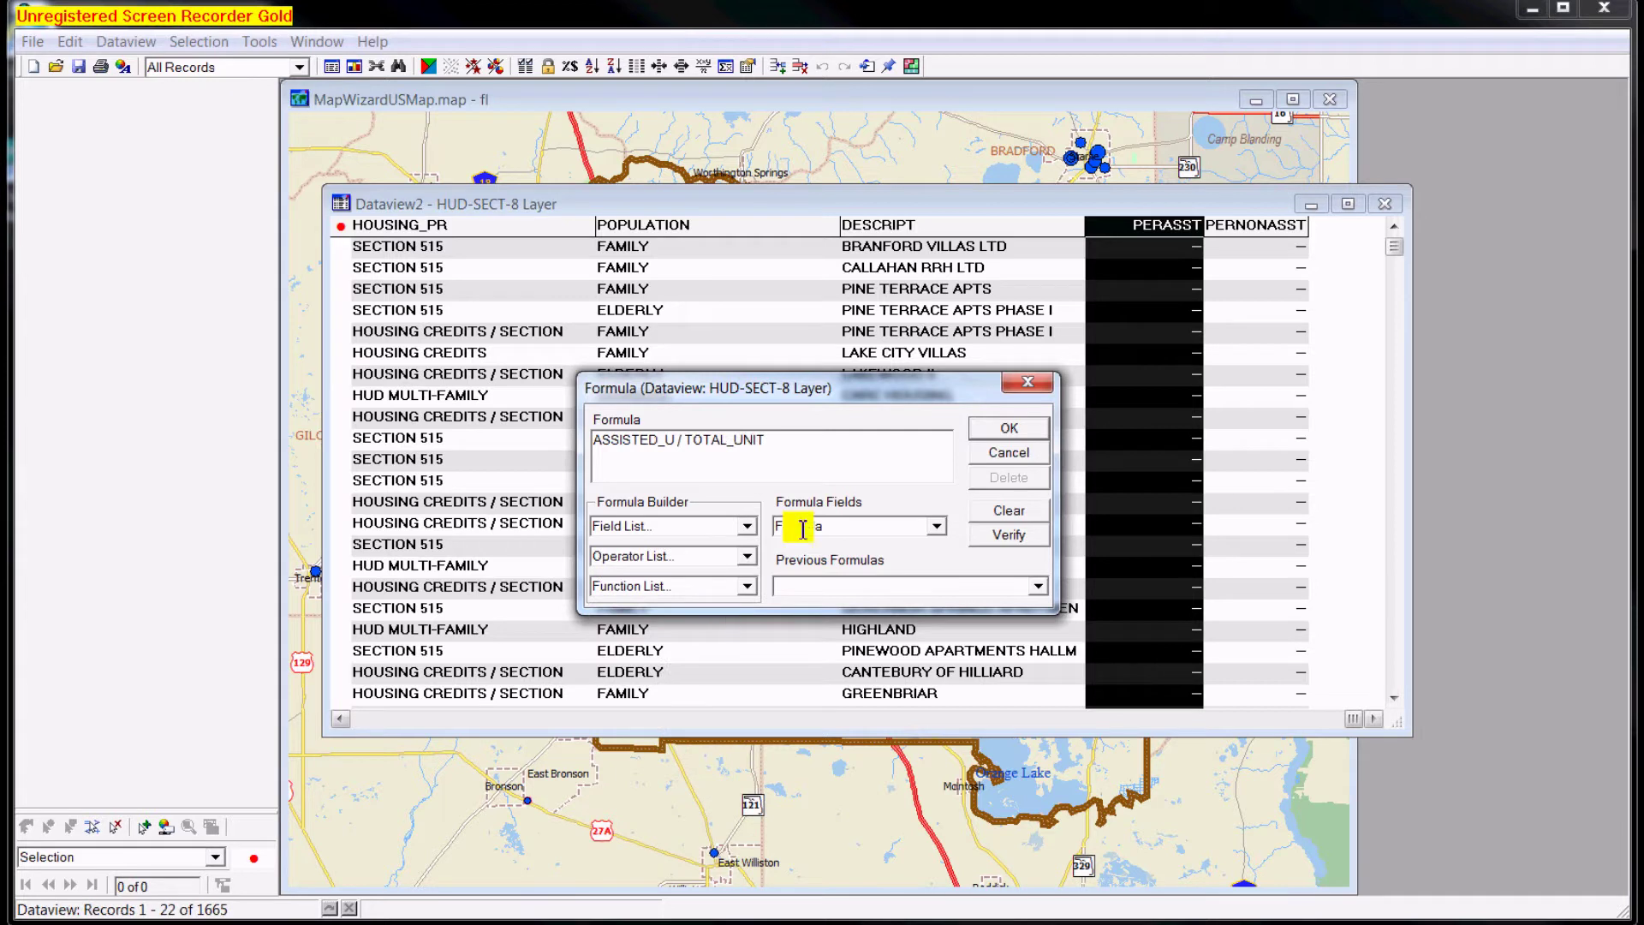
# Step: Name the formula field PerAsst, verify the formula's syntax and create the field
pyautogui.click(858, 530)
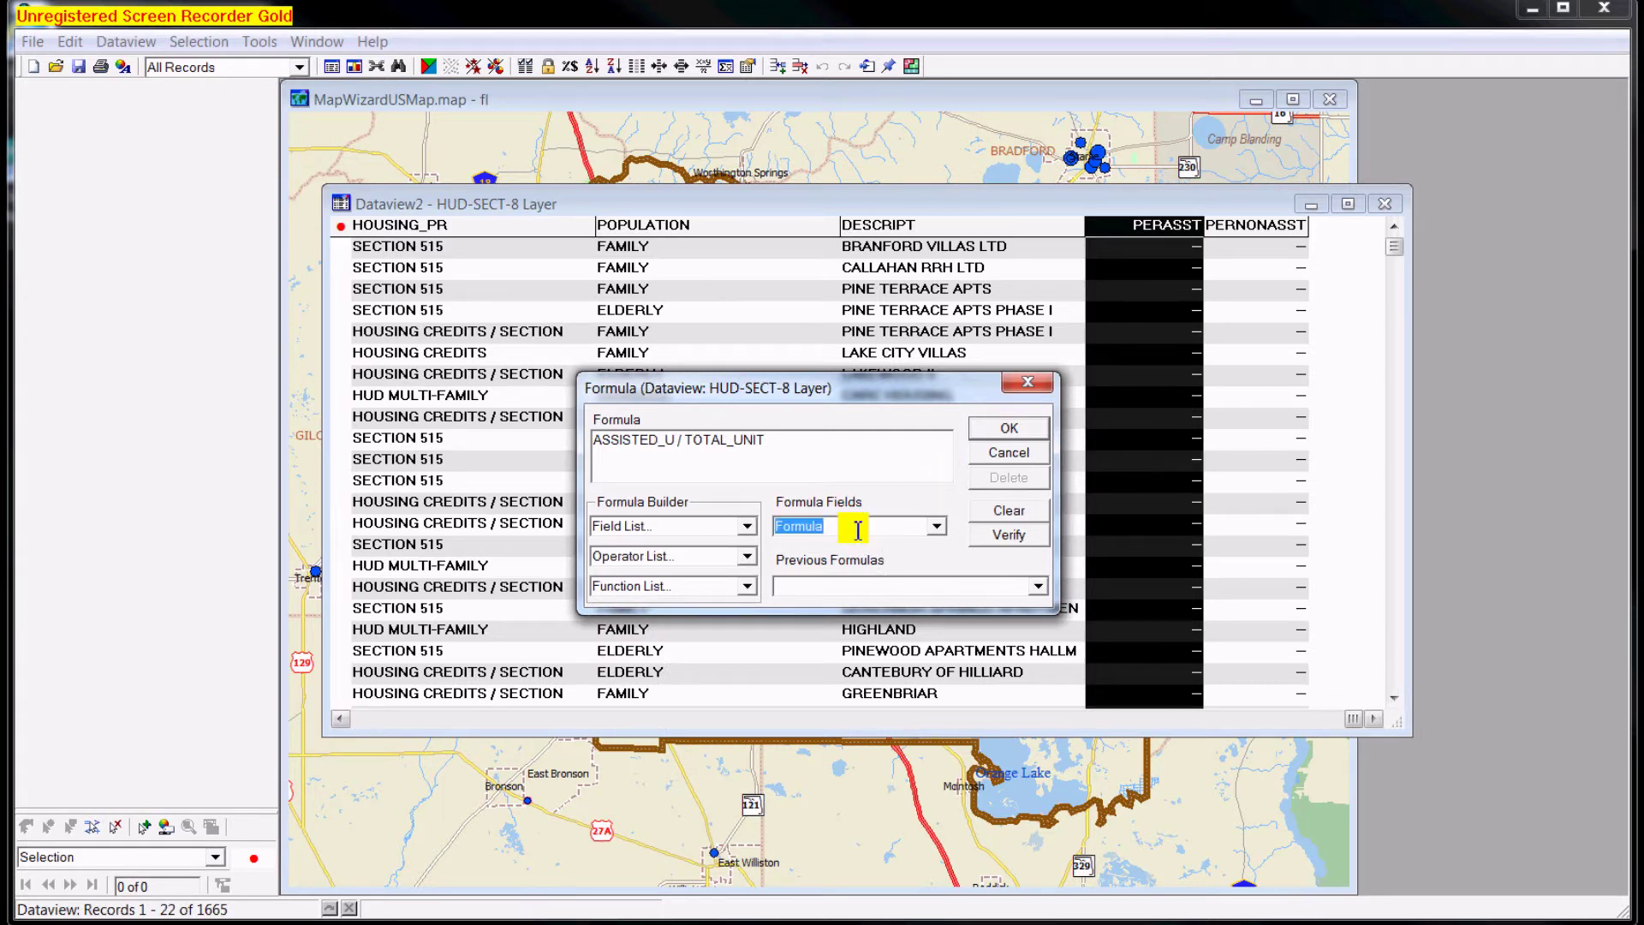
pyautogui.write('PerAsst')
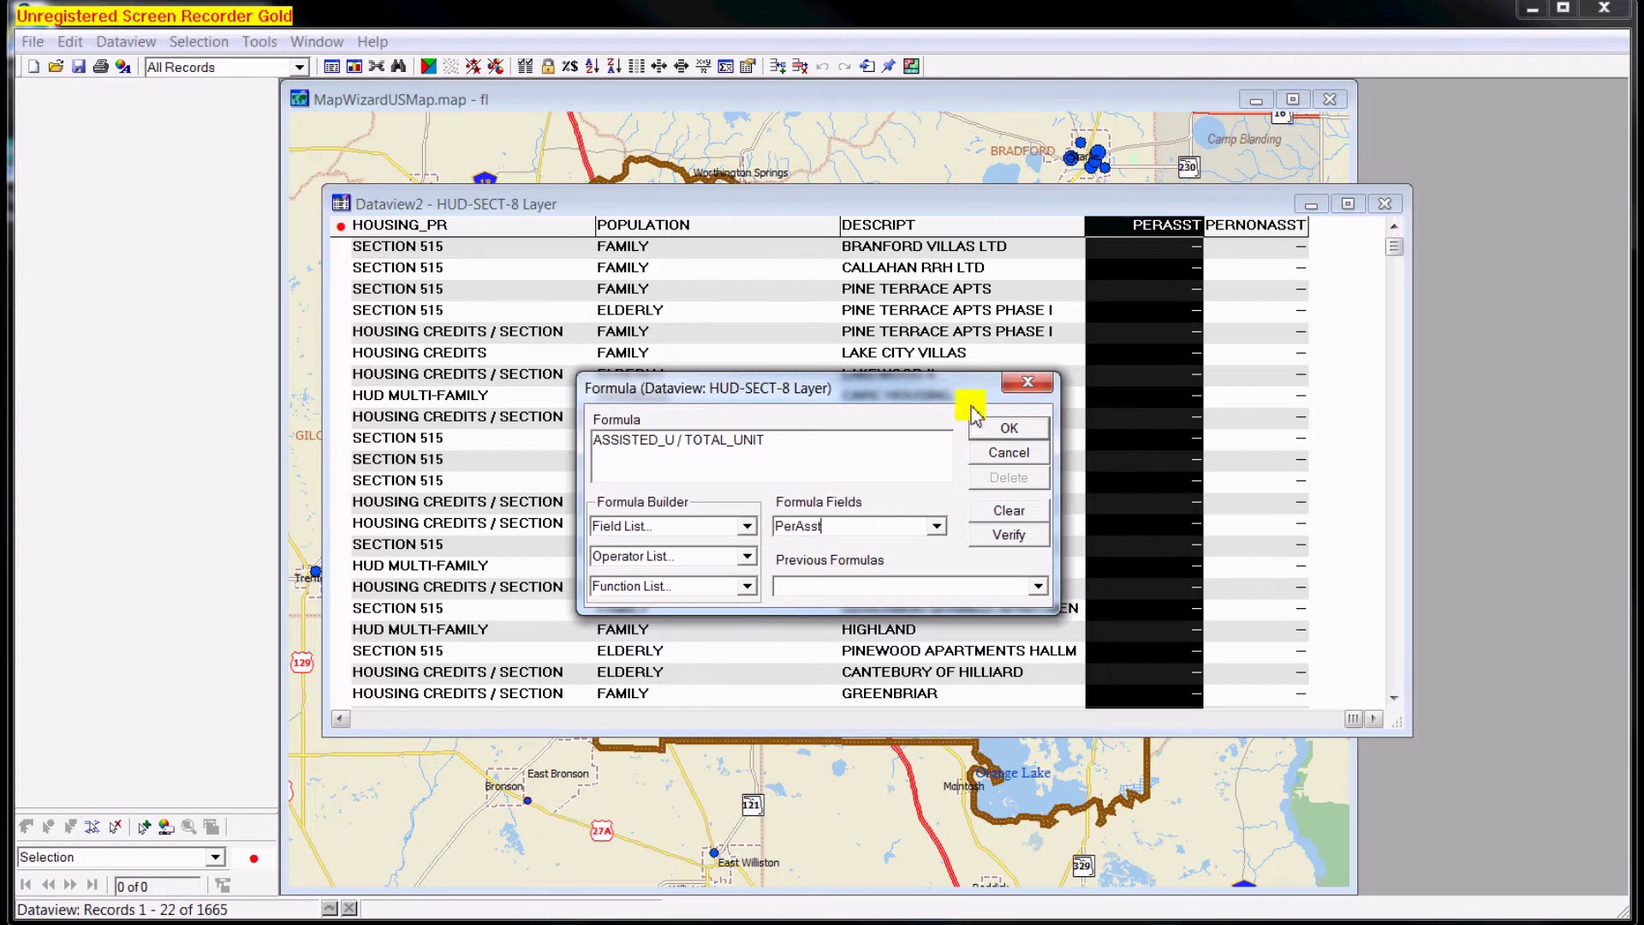
pyautogui.click(1015, 534)
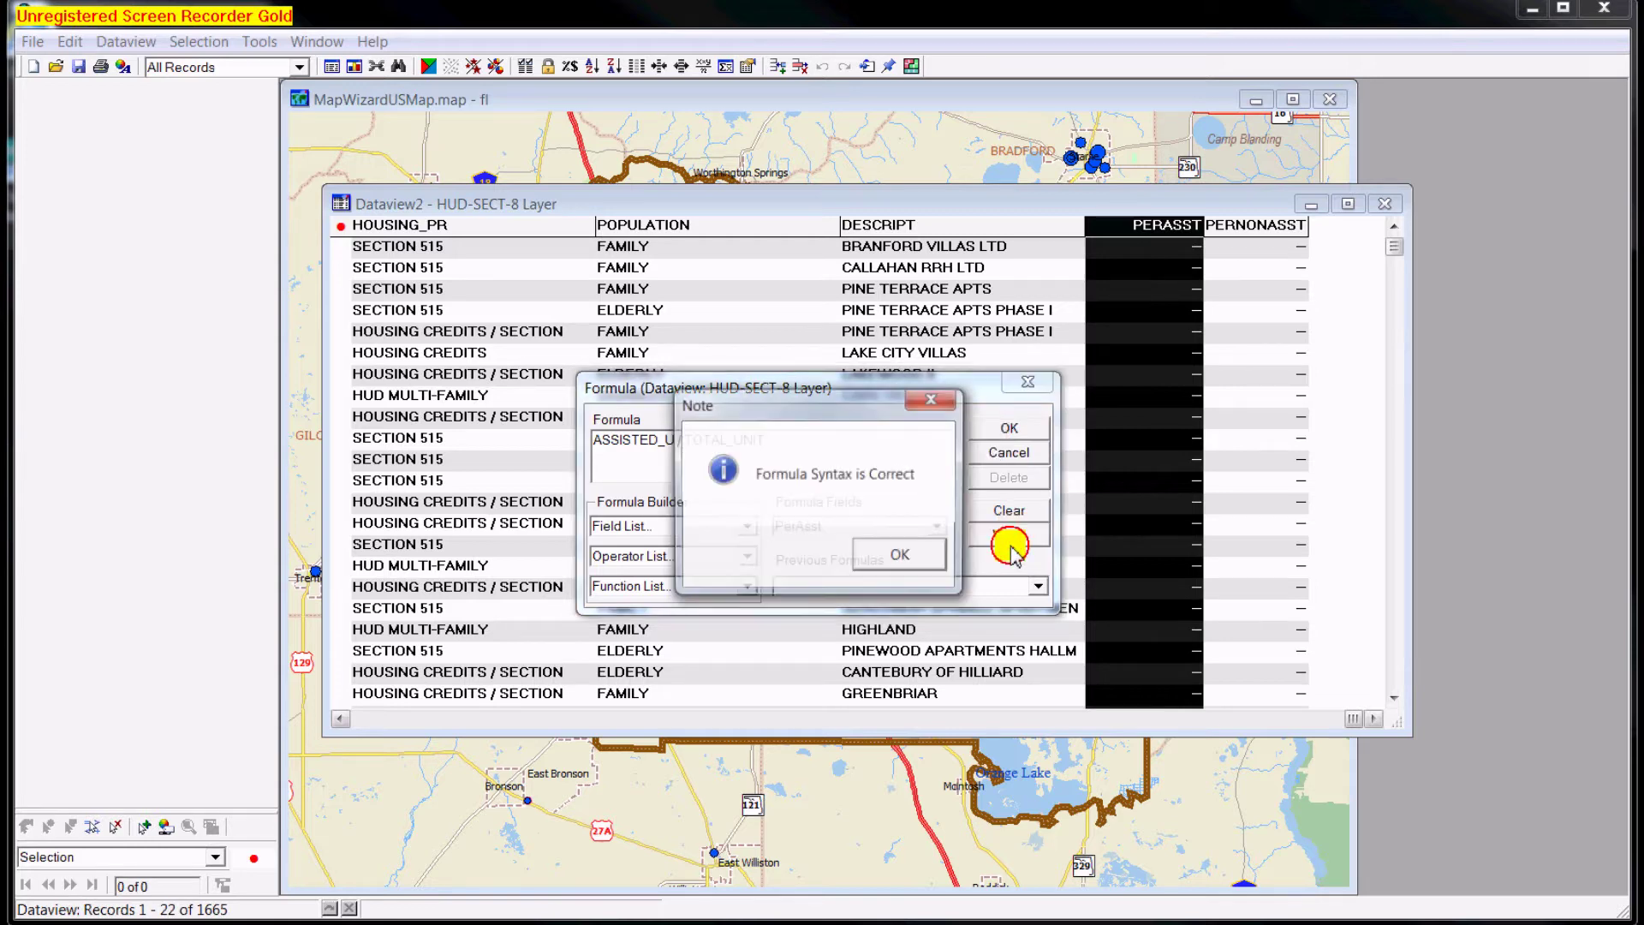
pyautogui.click(908, 557)
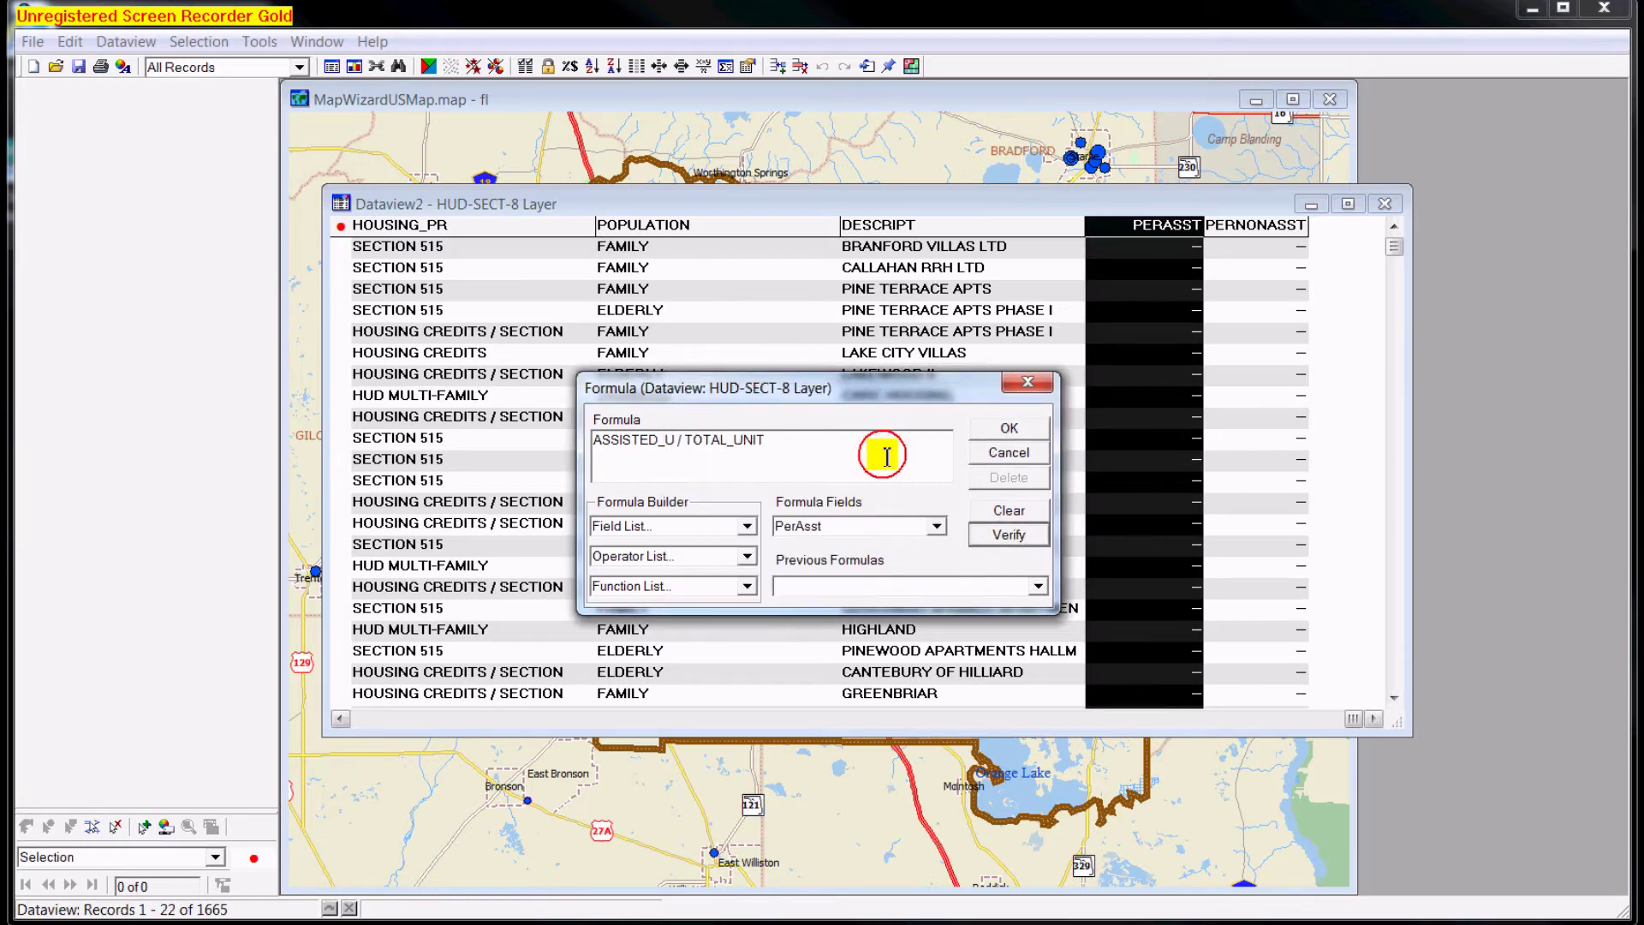
pyautogui.click(1024, 429)
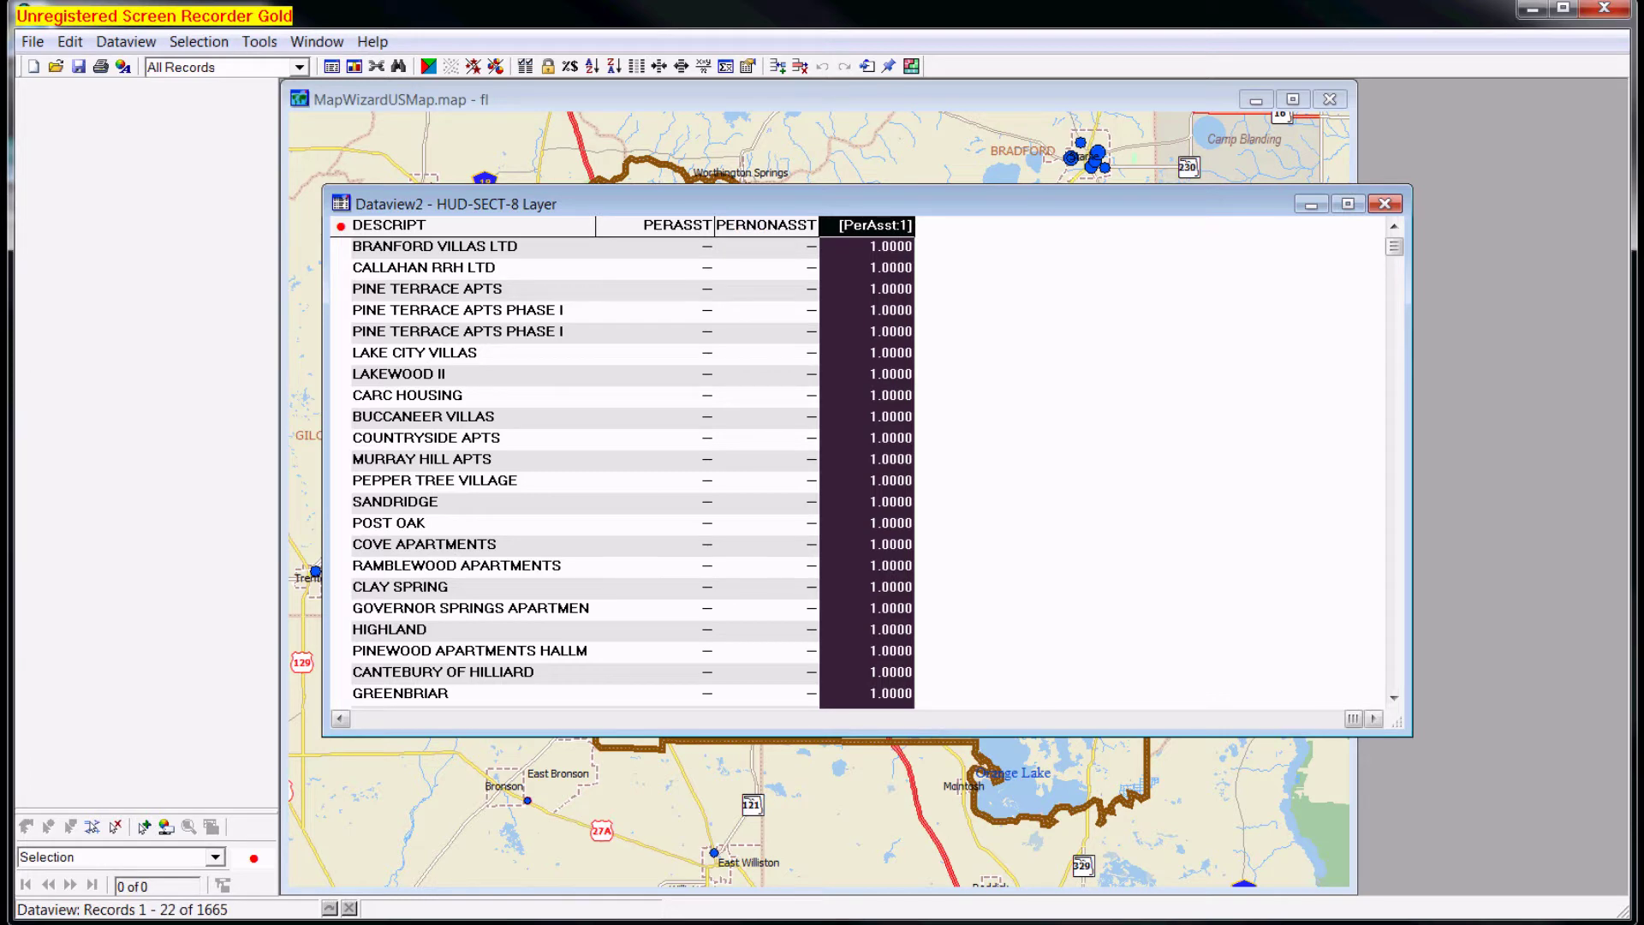
# Step: Start another formula field on the HUD-SECT-8 dataview with the expression 1-[PerAsst:1]
pyautogui.click(126, 43)
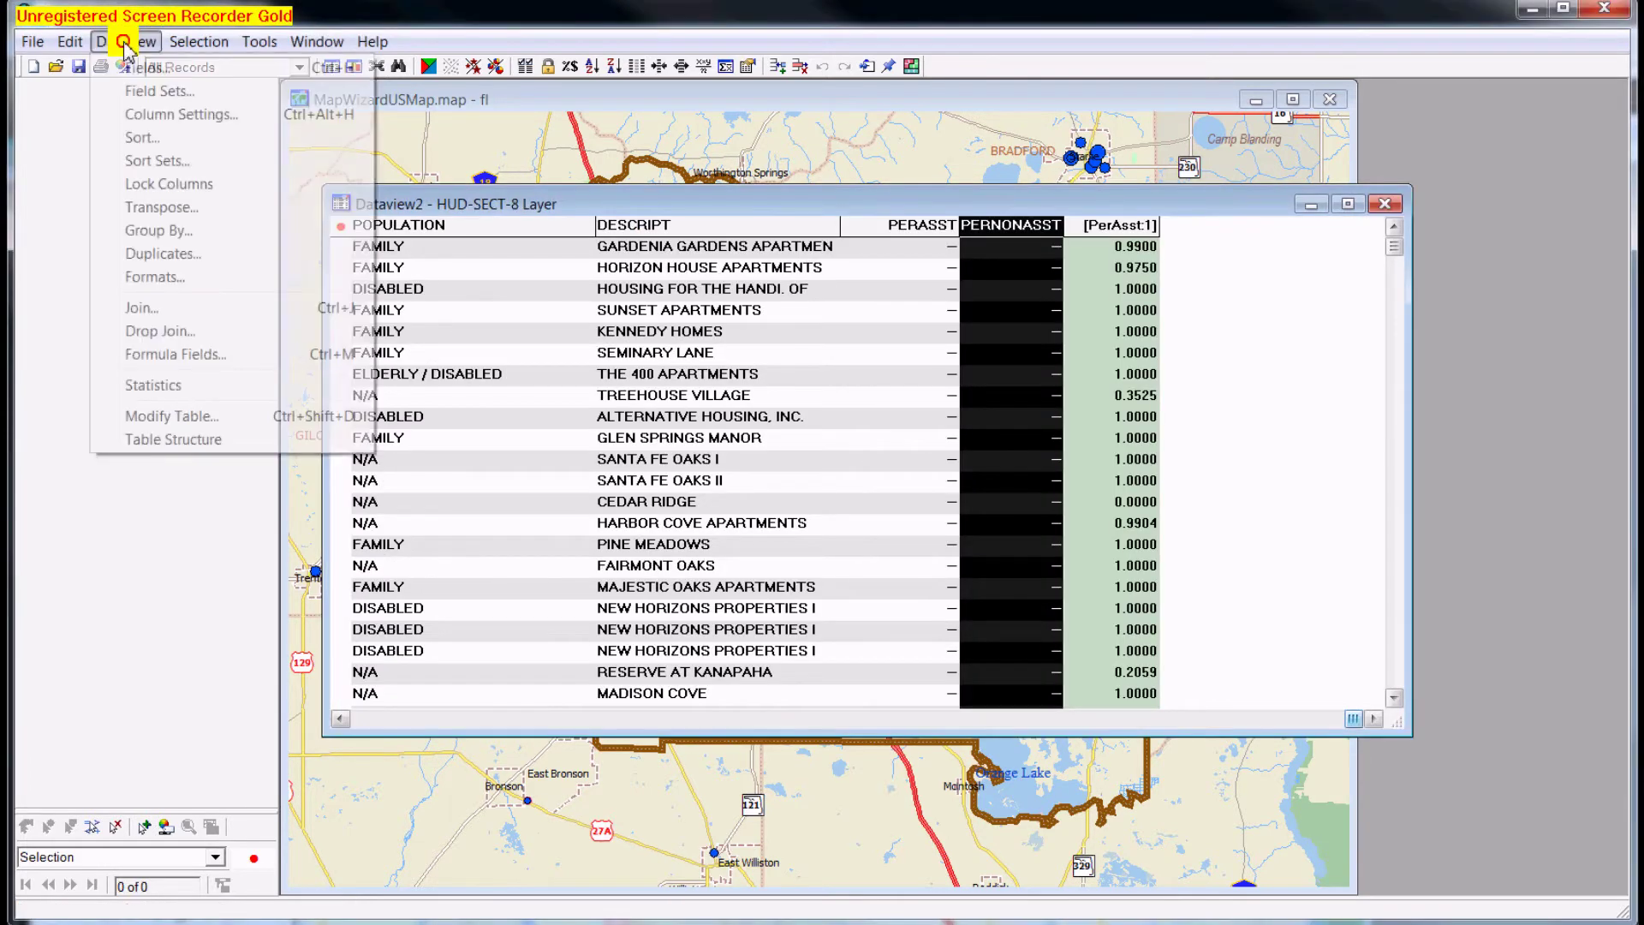
pyautogui.click(215, 359)
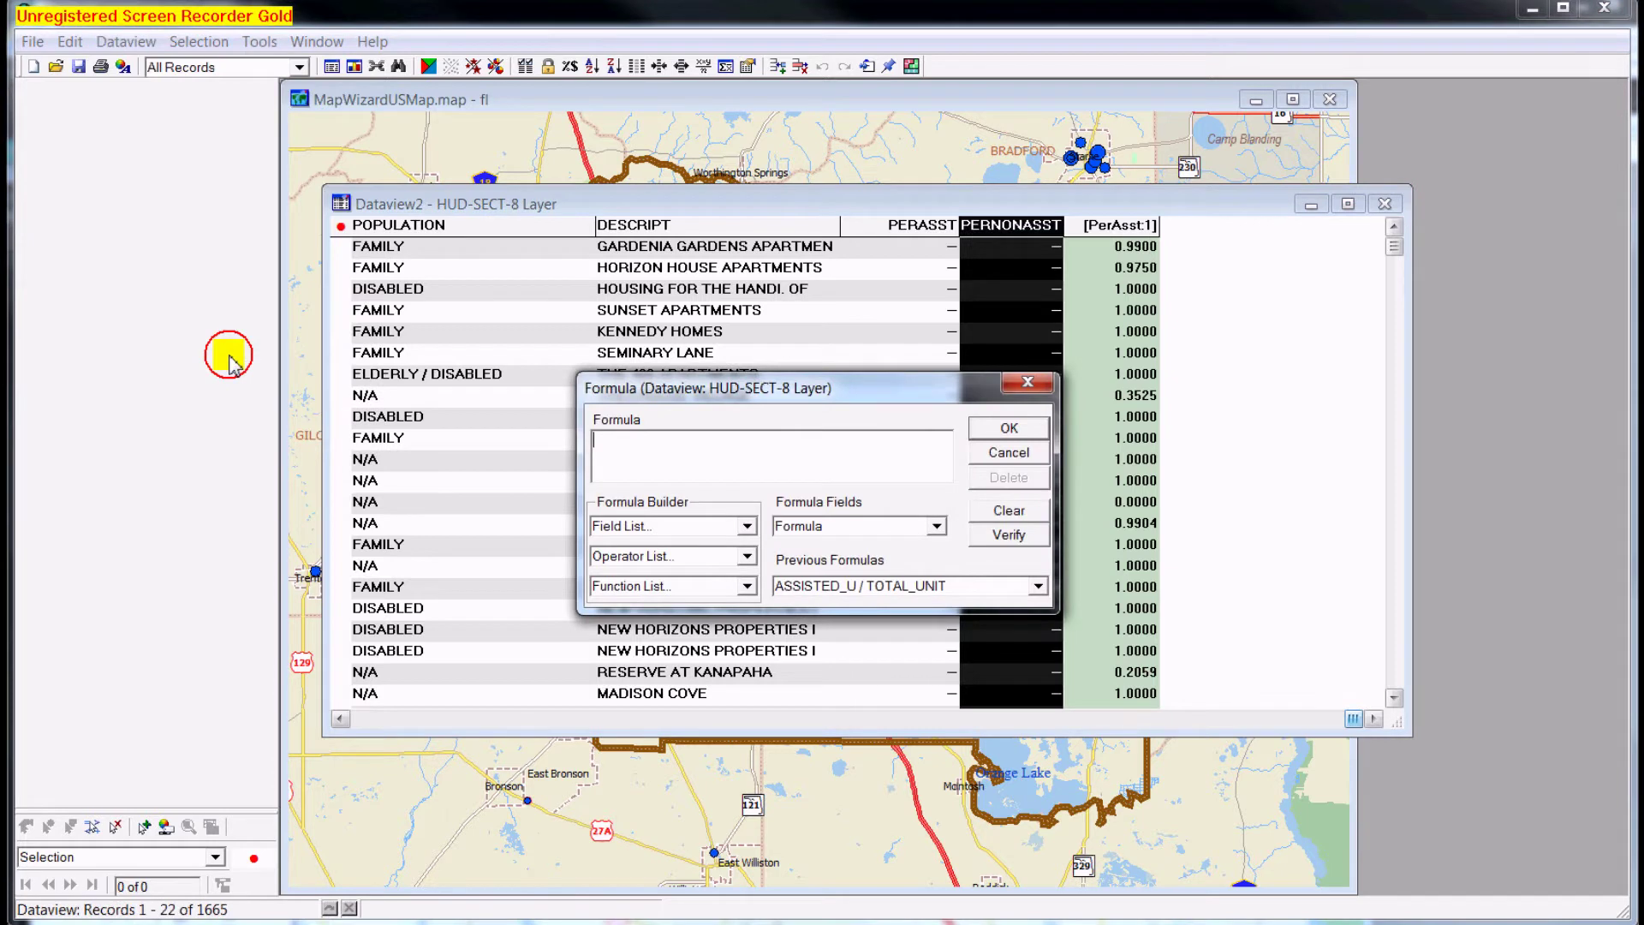
pyautogui.click(749, 531)
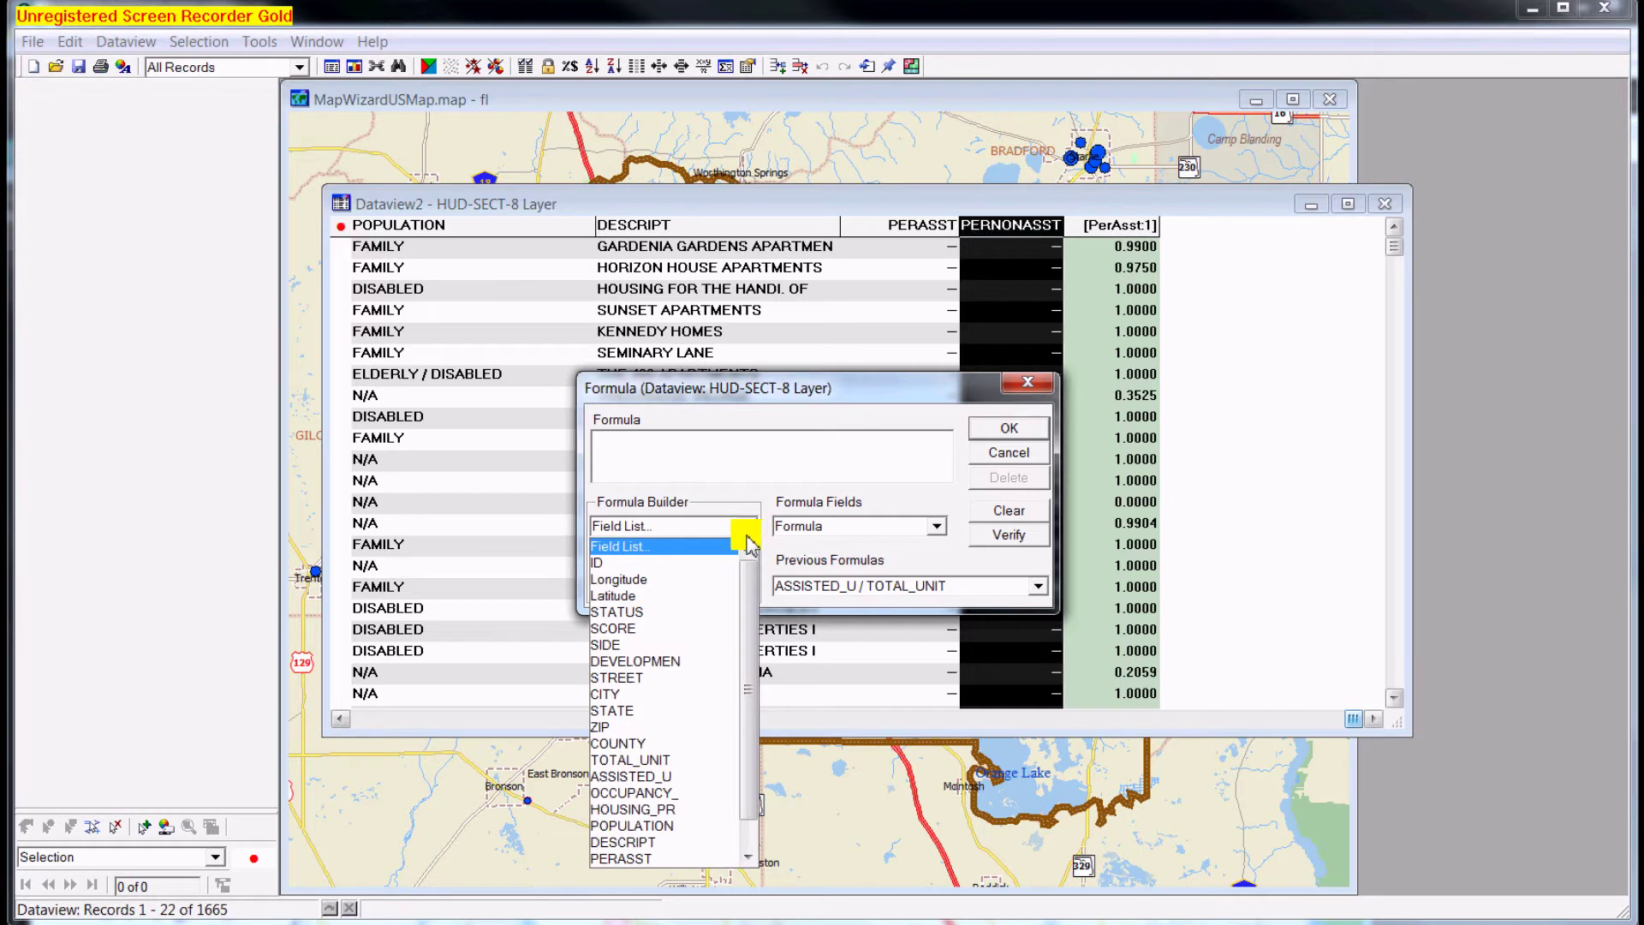
pyautogui.scroll(-1, 751, 775)
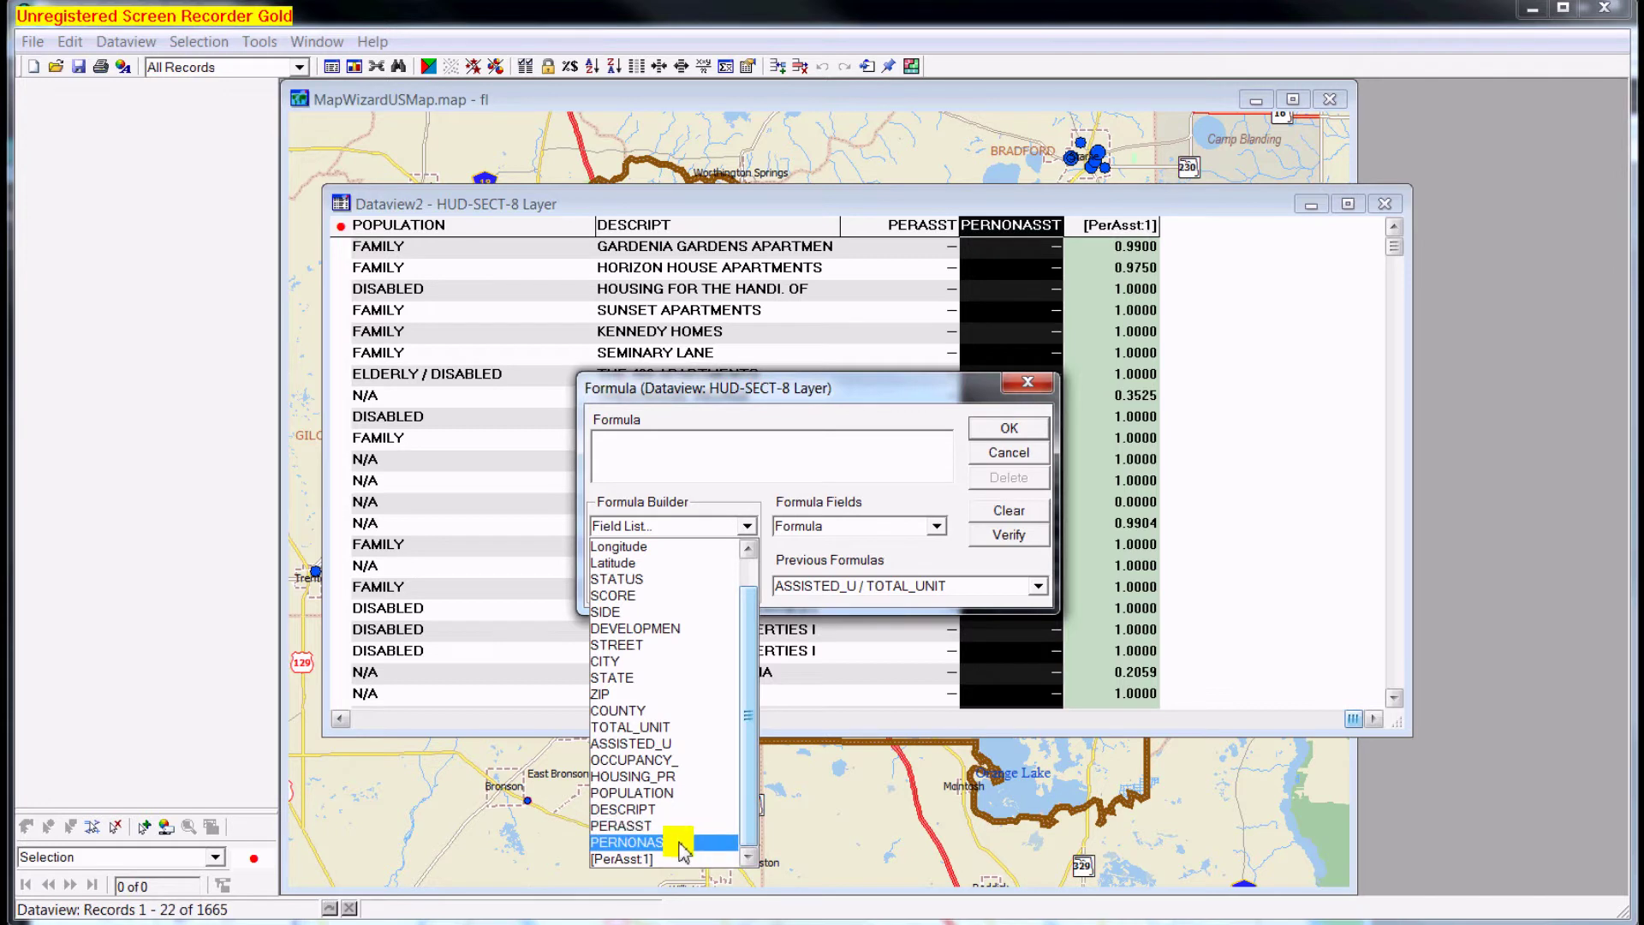
pyautogui.click(631, 860)
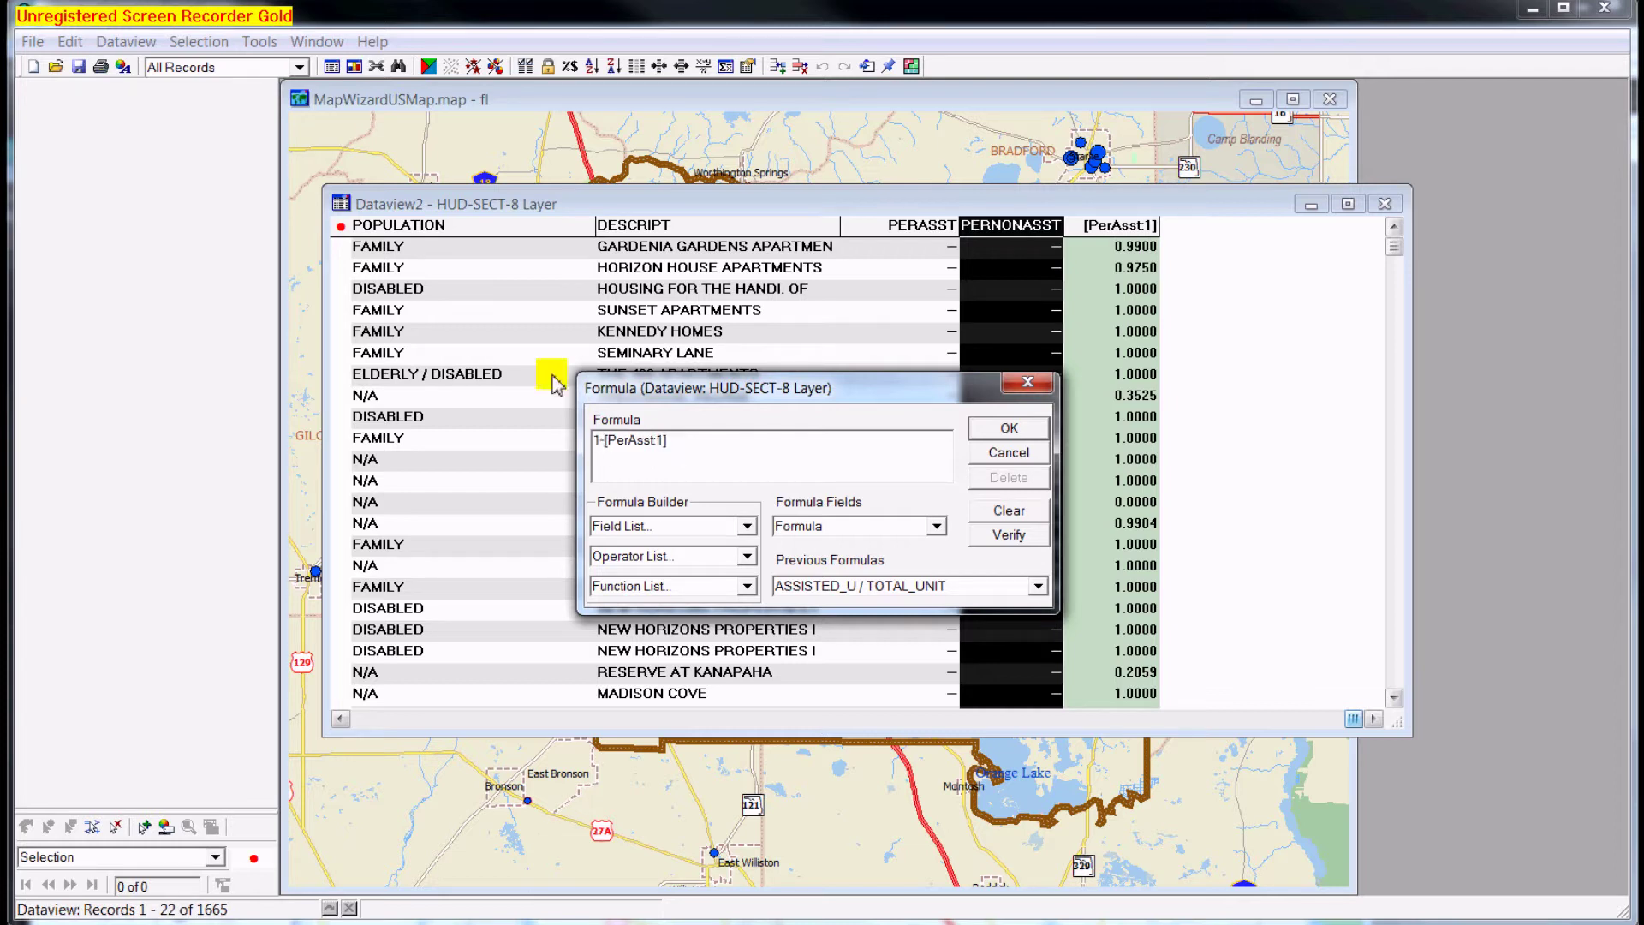
# Step: Verify the syntax of the 1-[PerAsst:1] formula, name the formula field PernonAsst and create it
pyautogui.click(1008, 538)
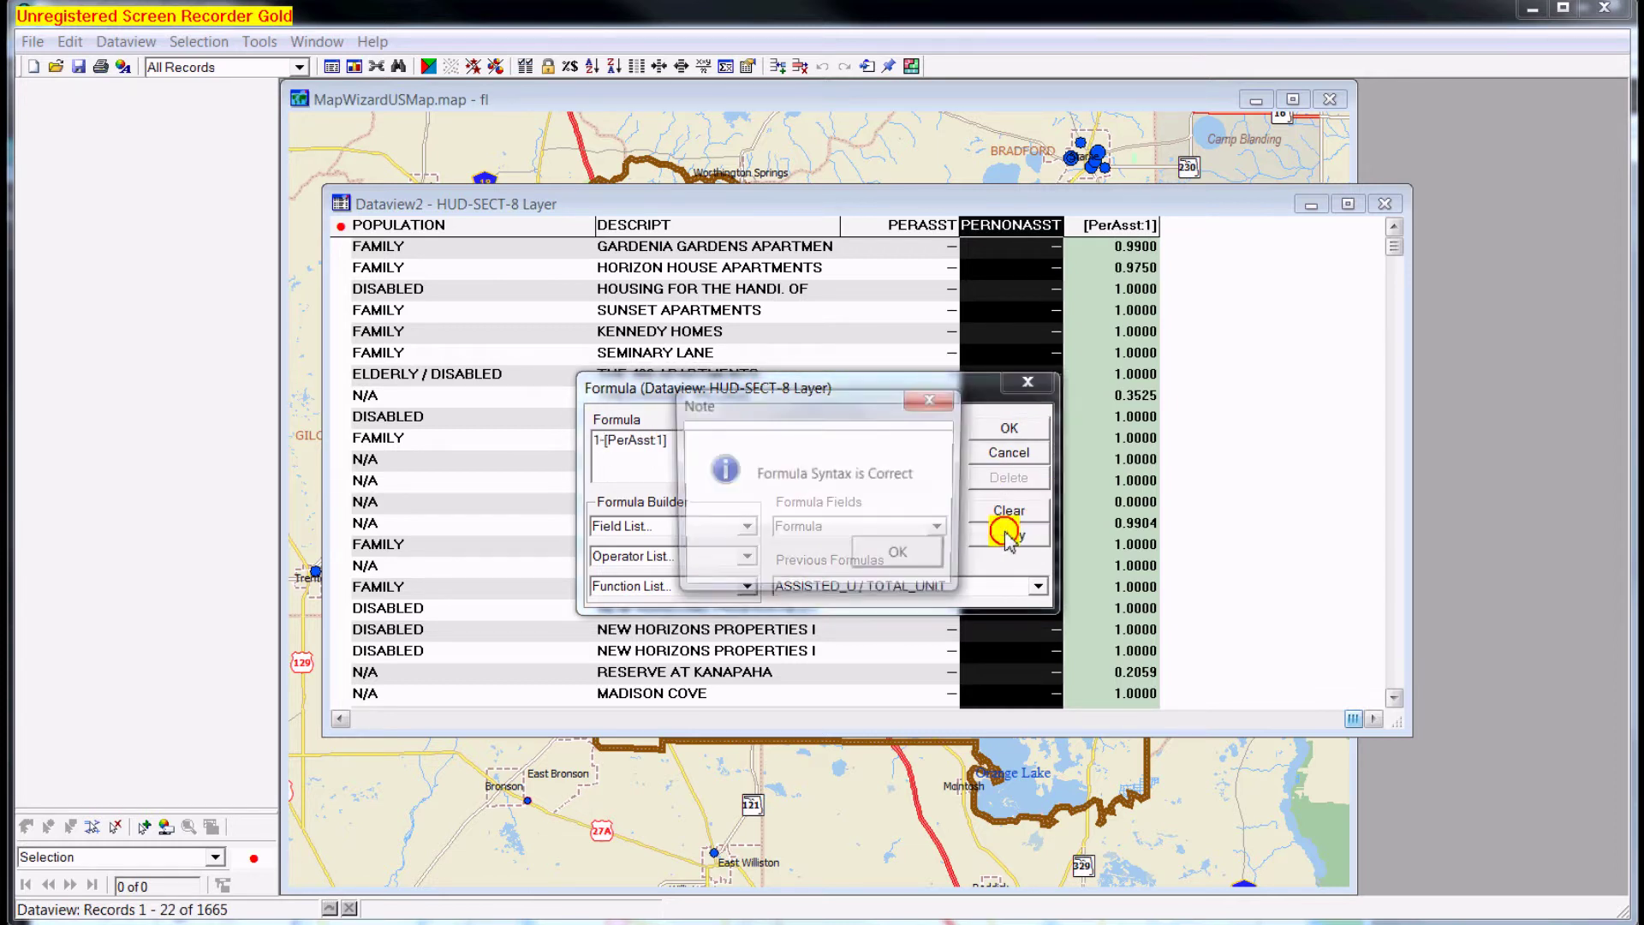
pyautogui.click(907, 552)
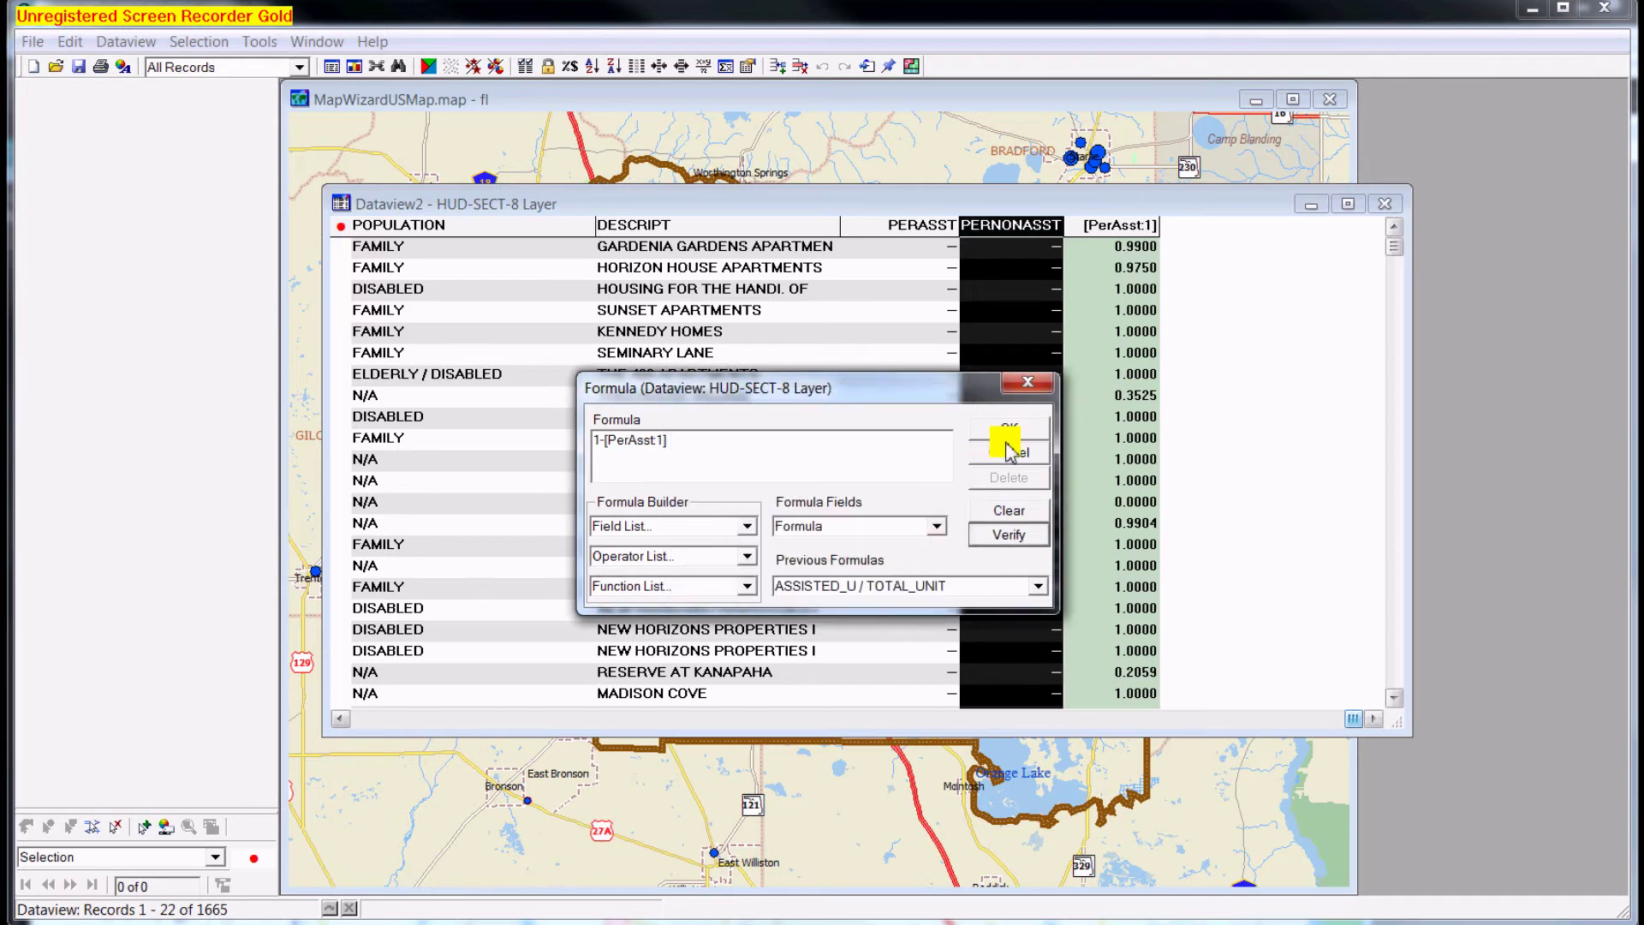
pyautogui.click(832, 526)
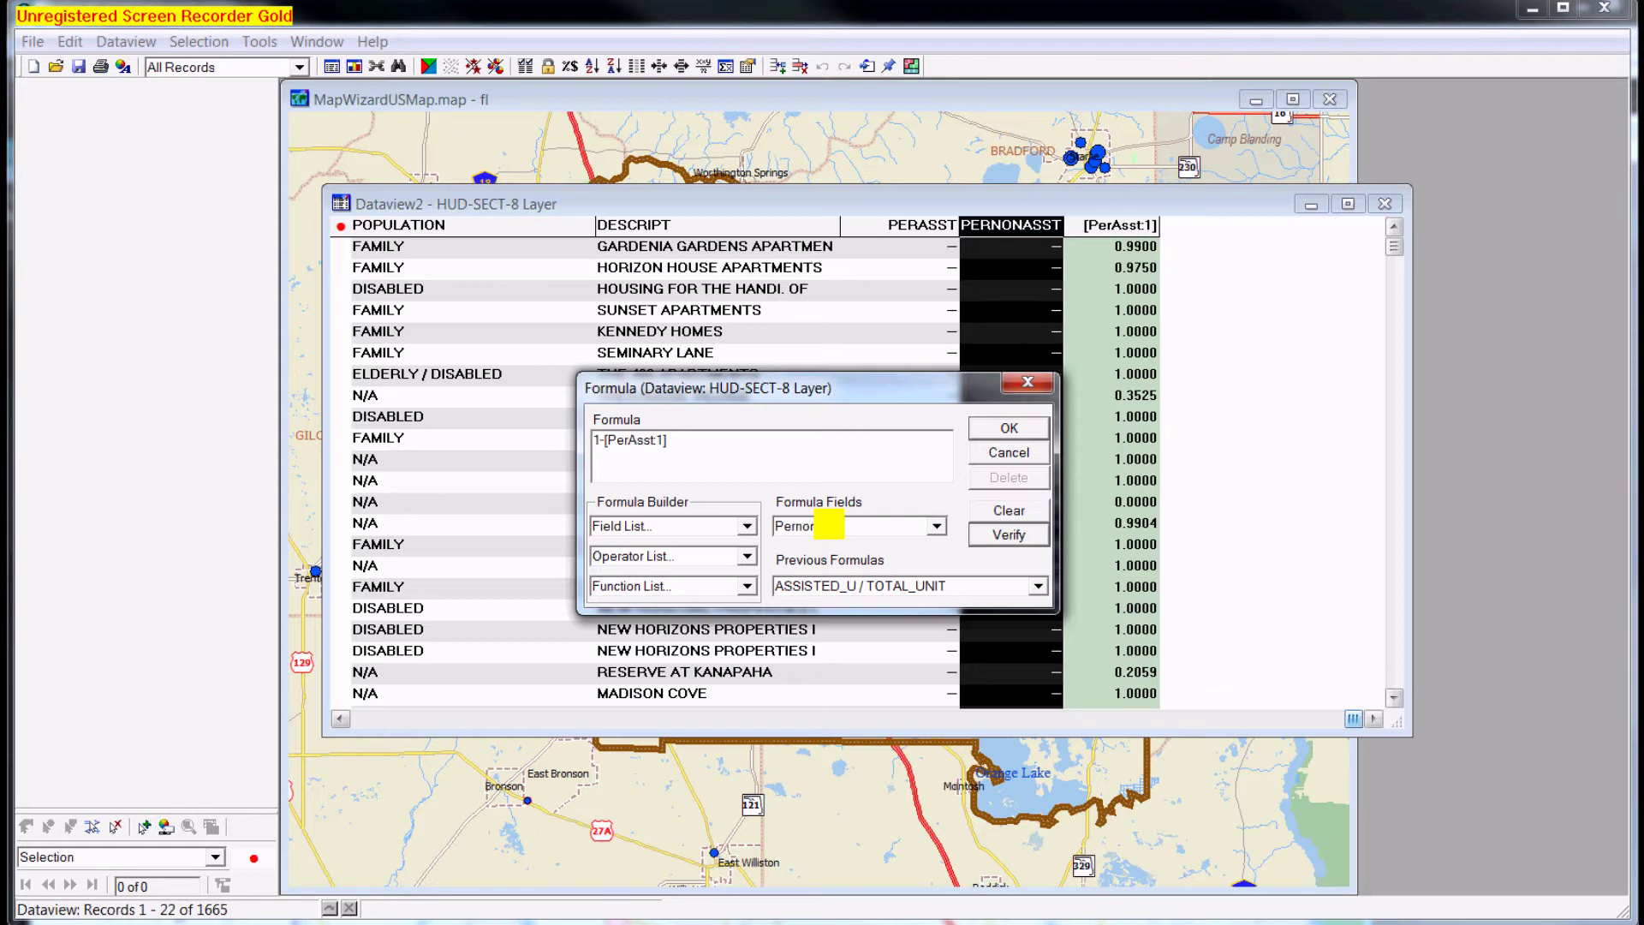
pyautogui.click(1012, 429)
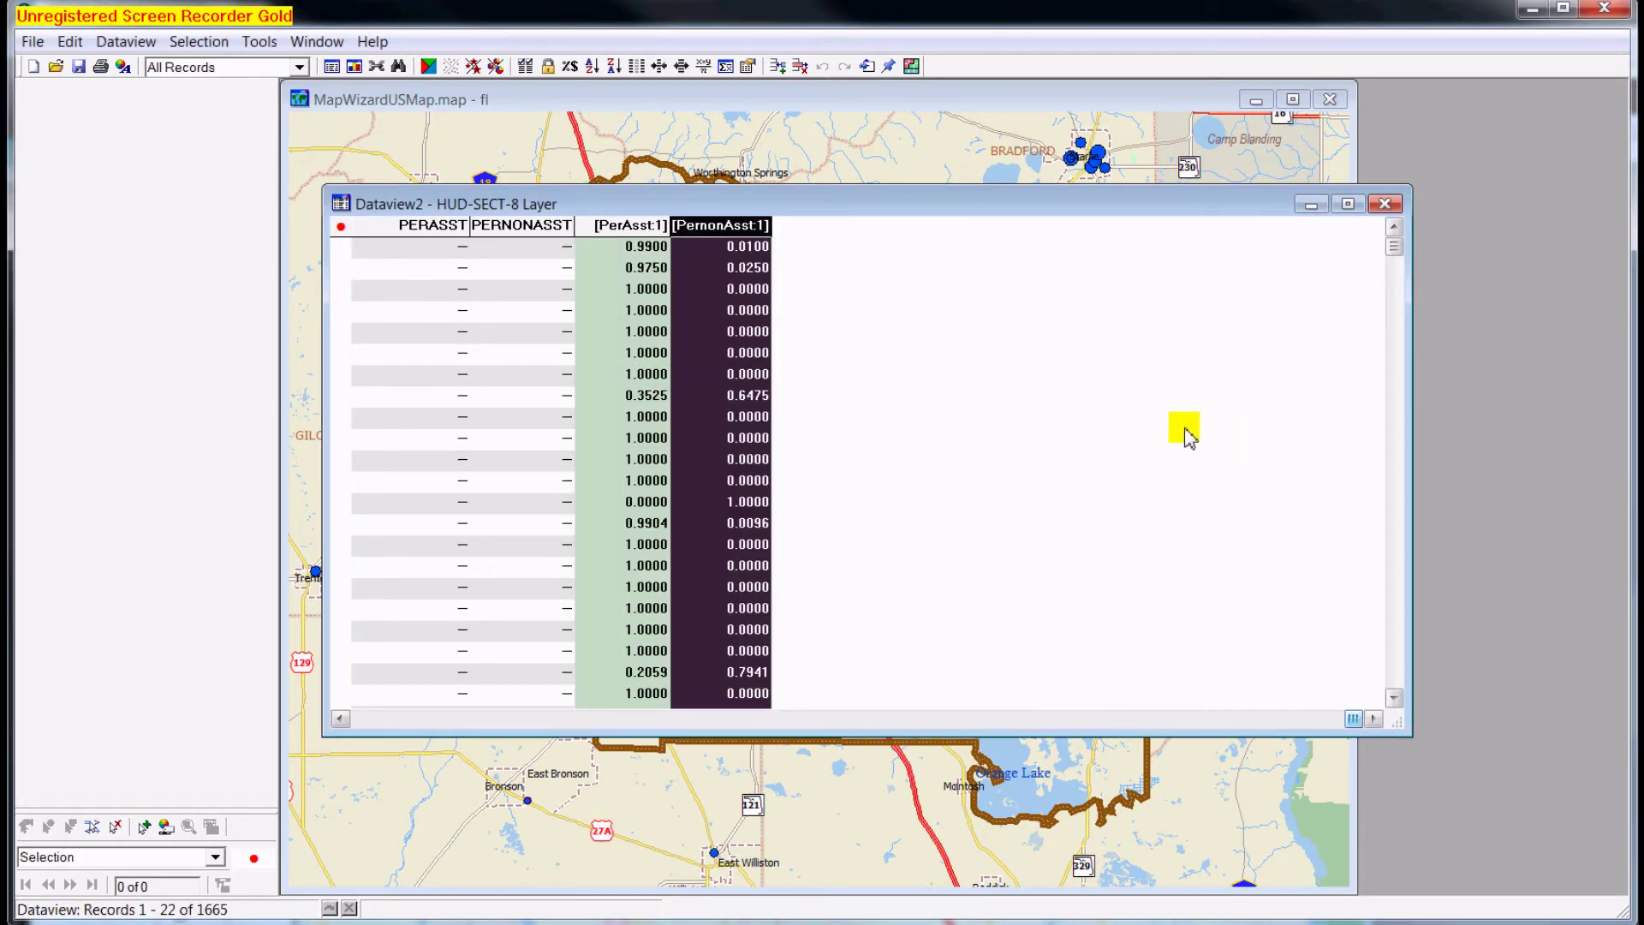
# Step: Compare the two formula columns with the TOTAL_UNIT and ASSISTED_U values in the HUD-SECT-8 dataview
pyautogui.click(368, 719)
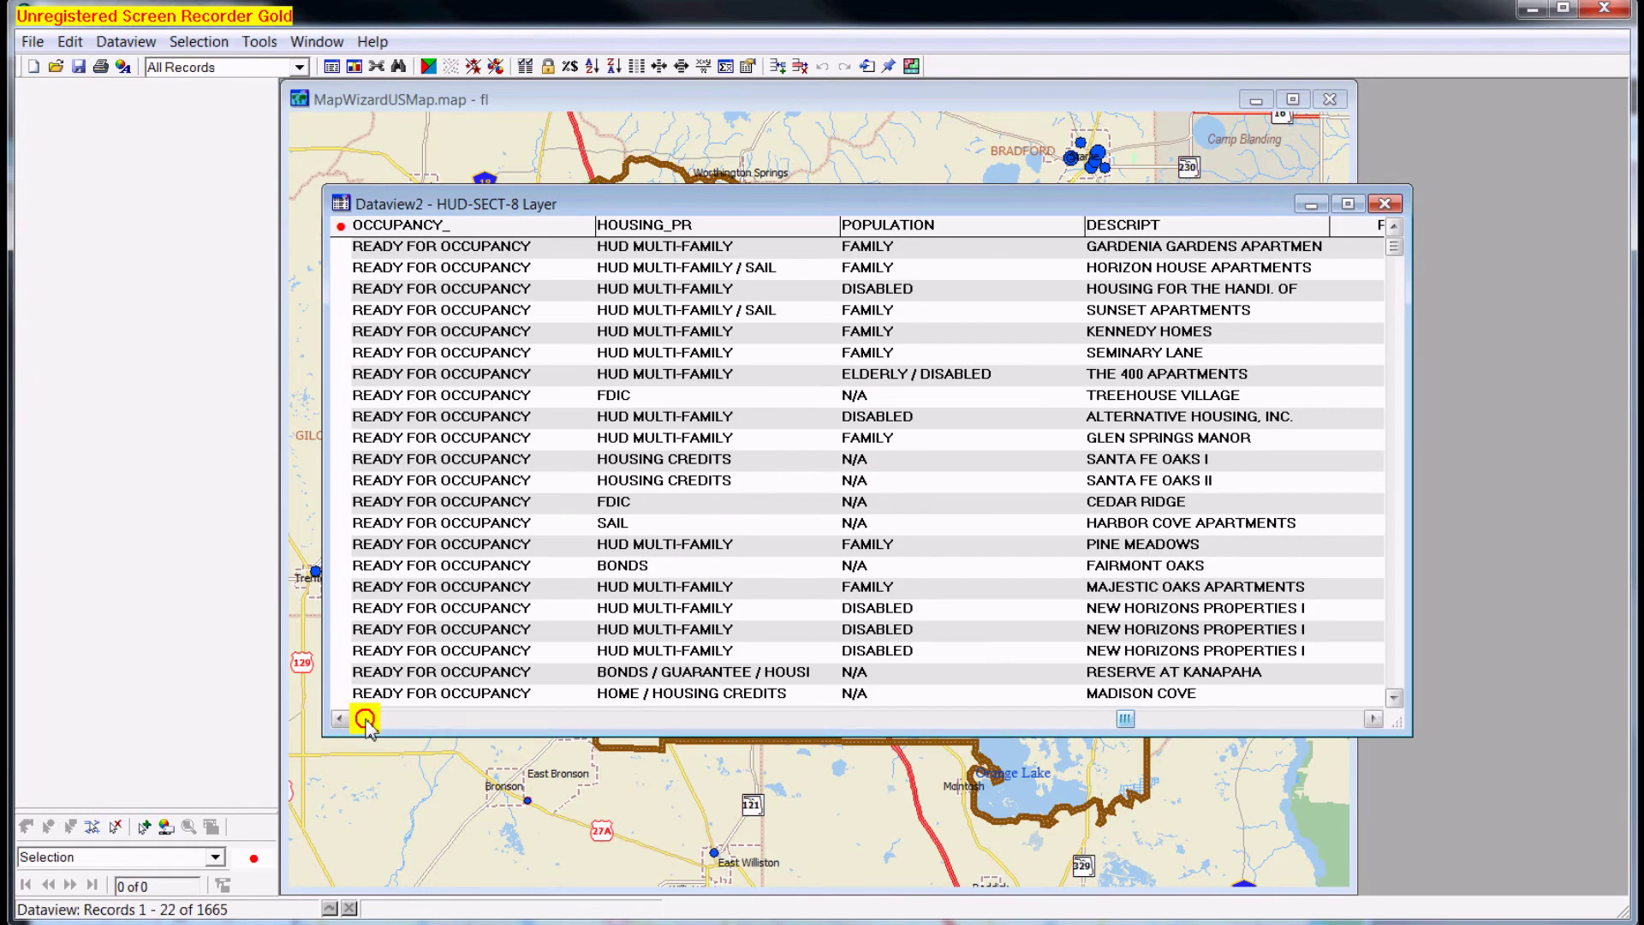
pyautogui.click(1356, 723)
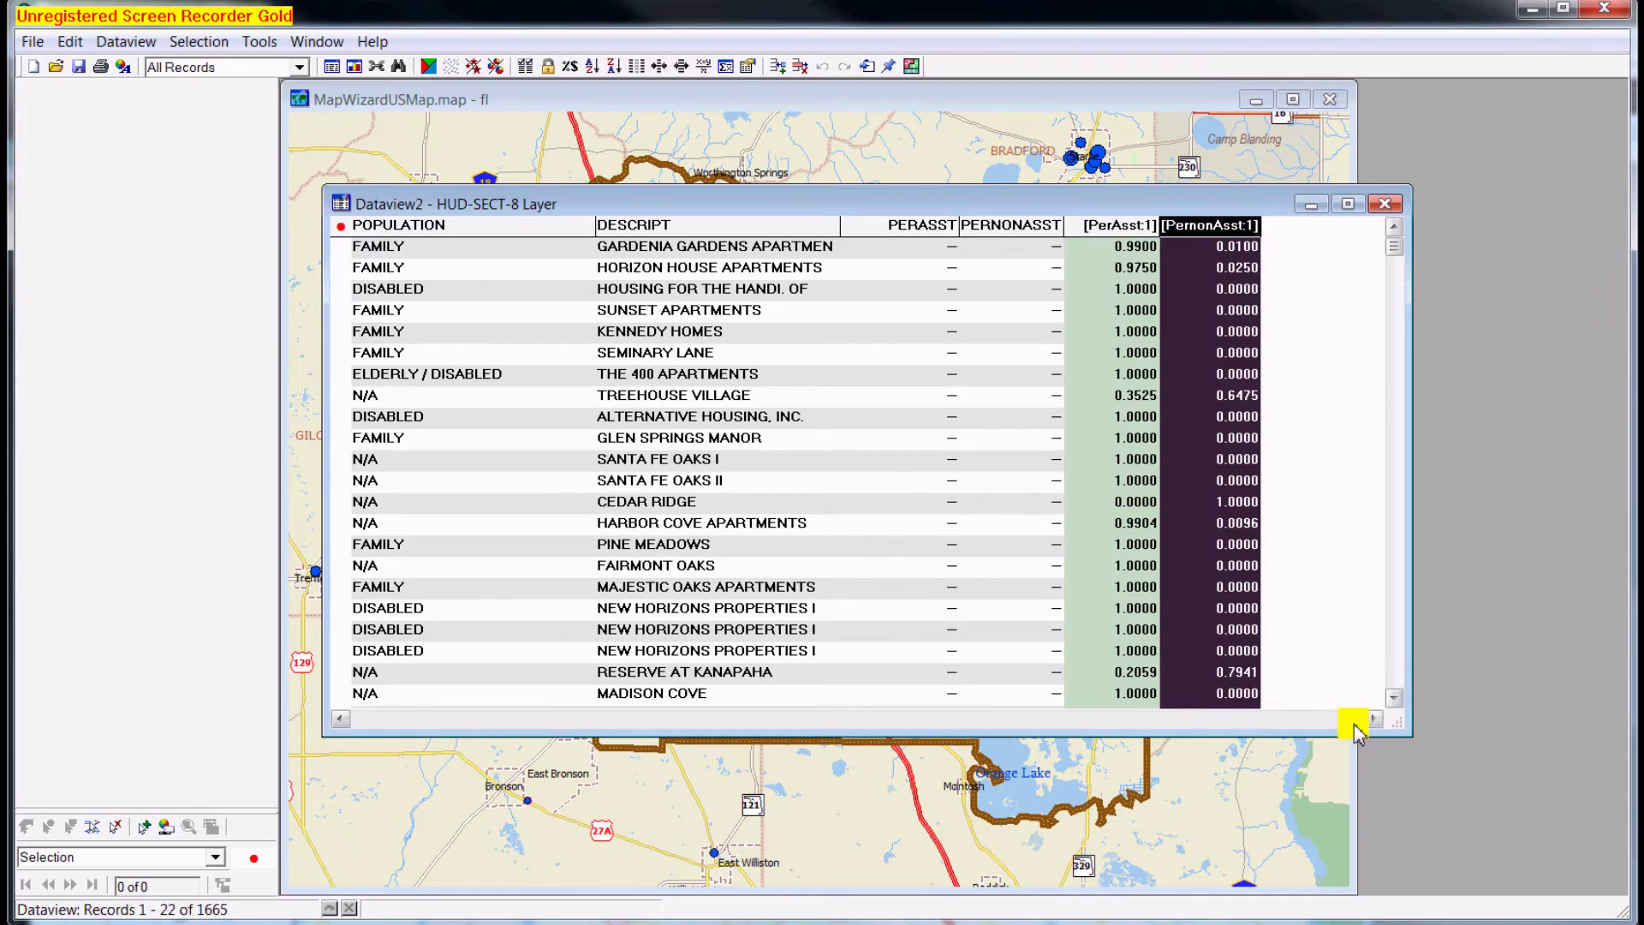
pyautogui.click(358, 721)
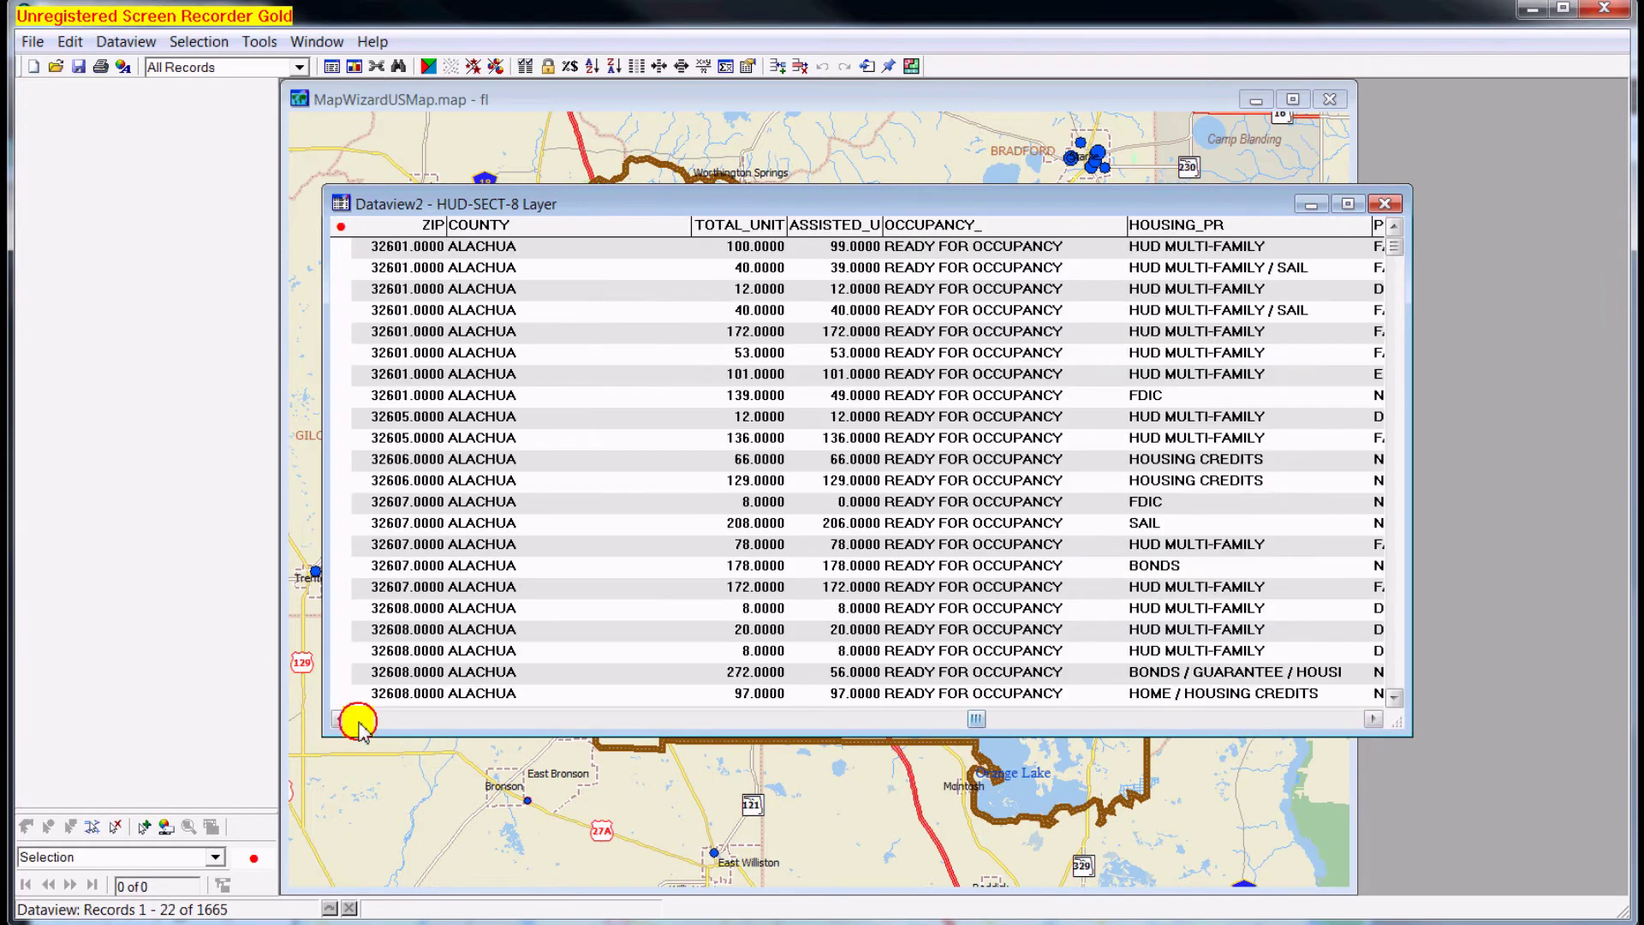
pyautogui.click(530, 267)
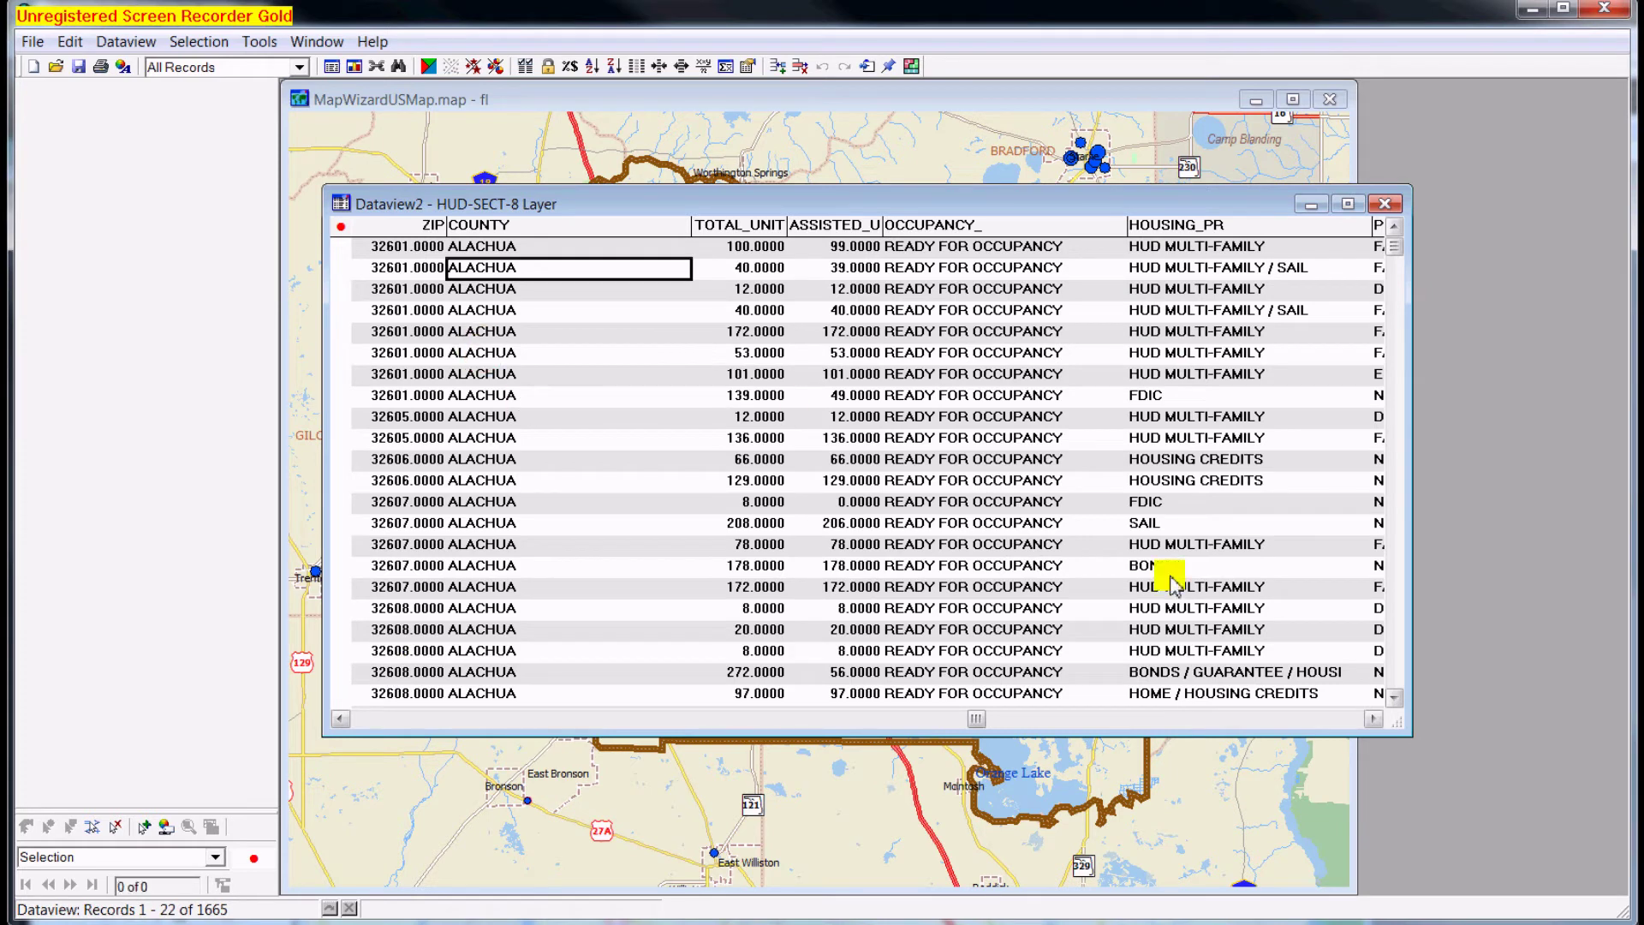
pyautogui.click(1340, 722)
pyautogui.click(1234, 267)
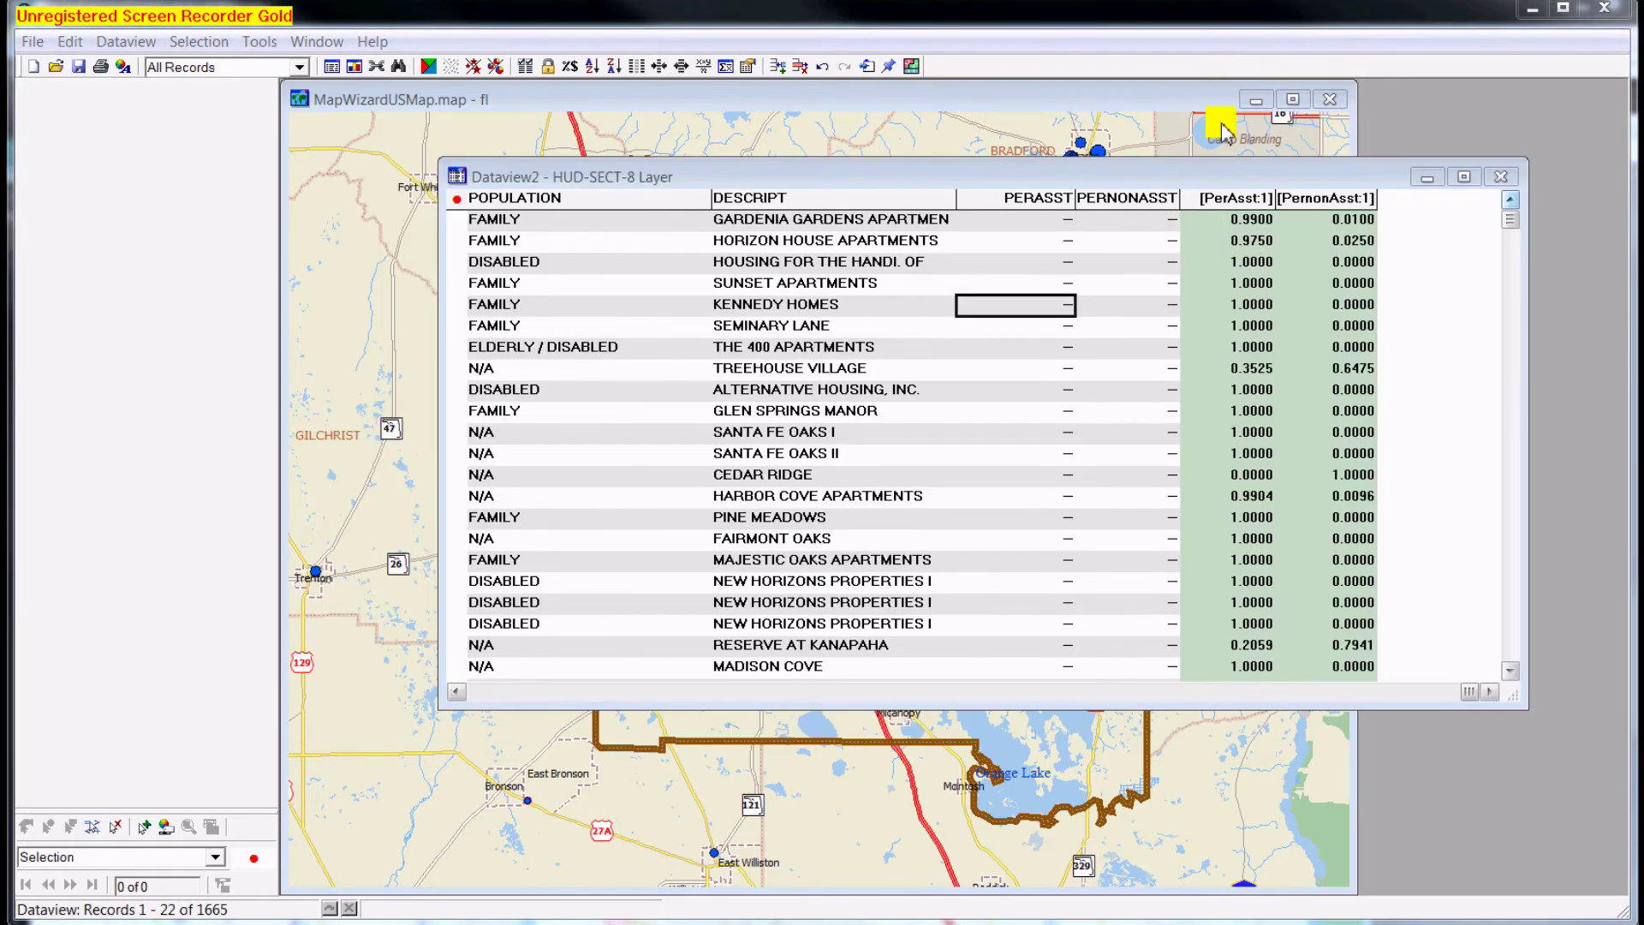
# Step: Start filling the PERASST column by formula and choose the [PerAsst:1] field as the expression
pyautogui.click(1021, 241)
pyautogui.click(1026, 220)
pyautogui.click(1025, 200)
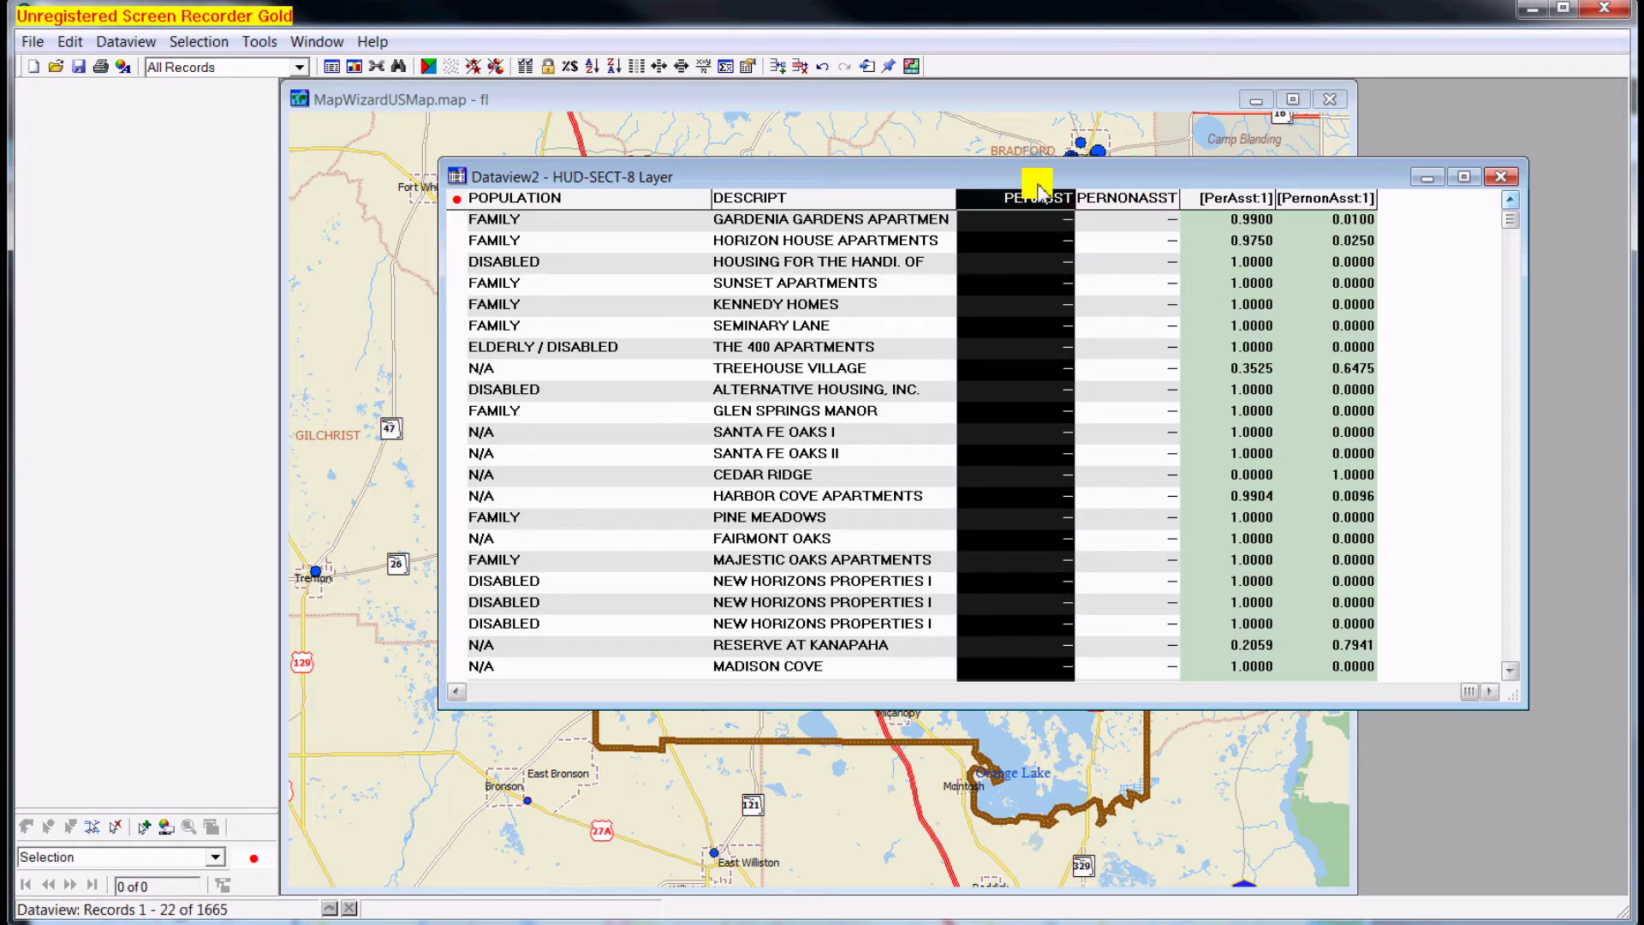
pyautogui.rightClick(1043, 204)
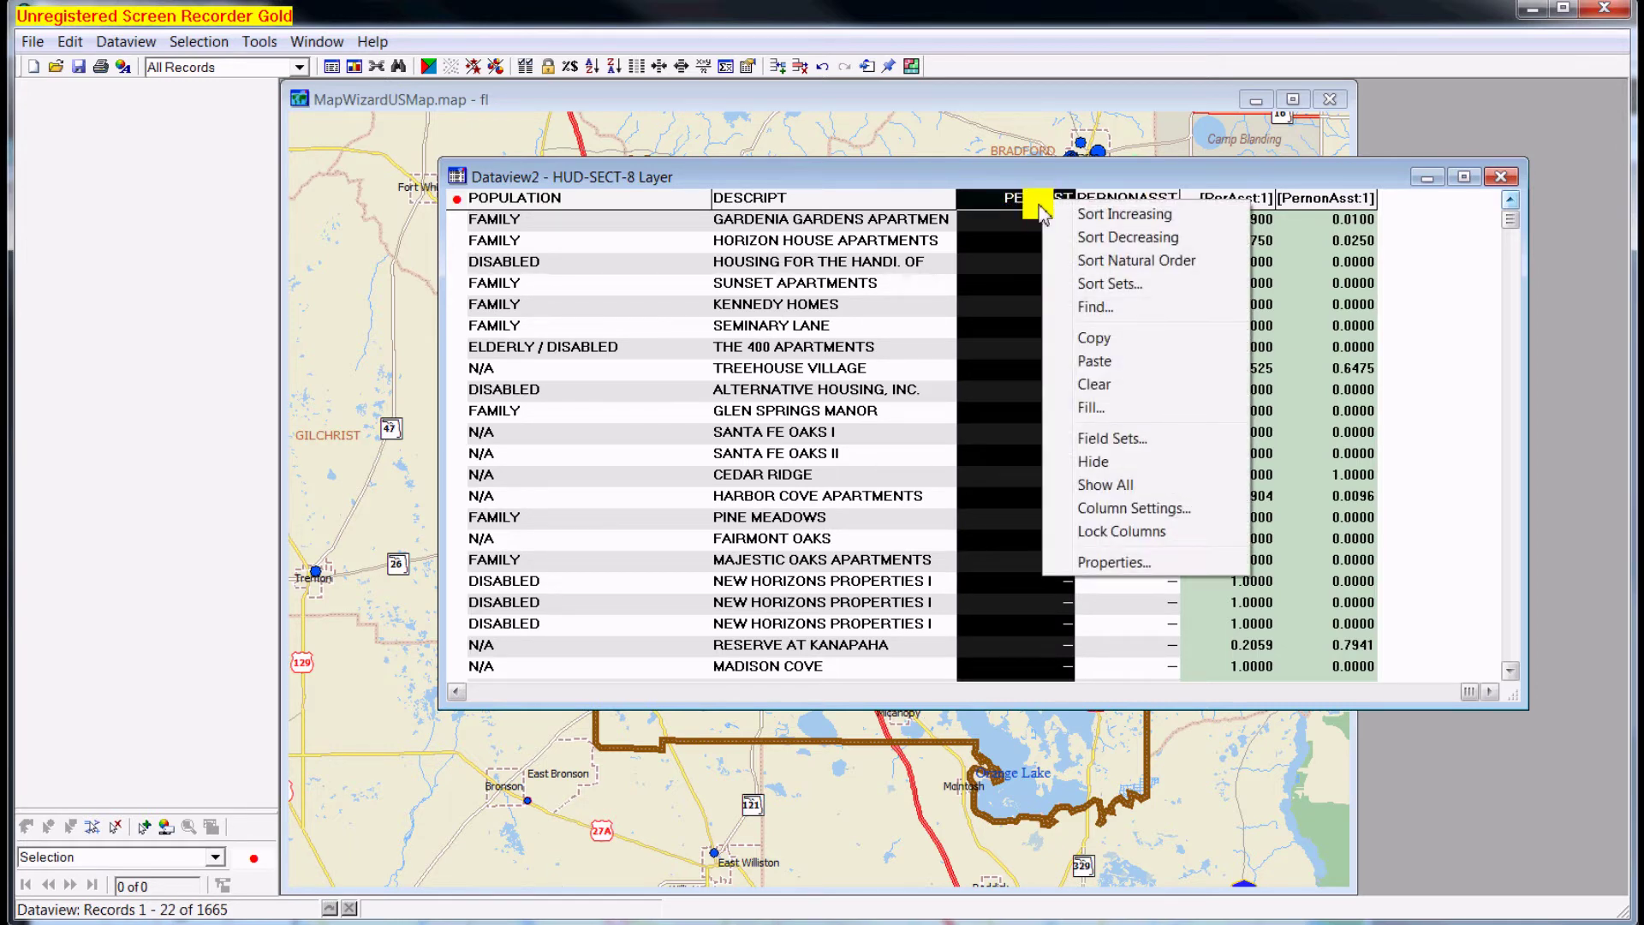
pyautogui.click(1083, 414)
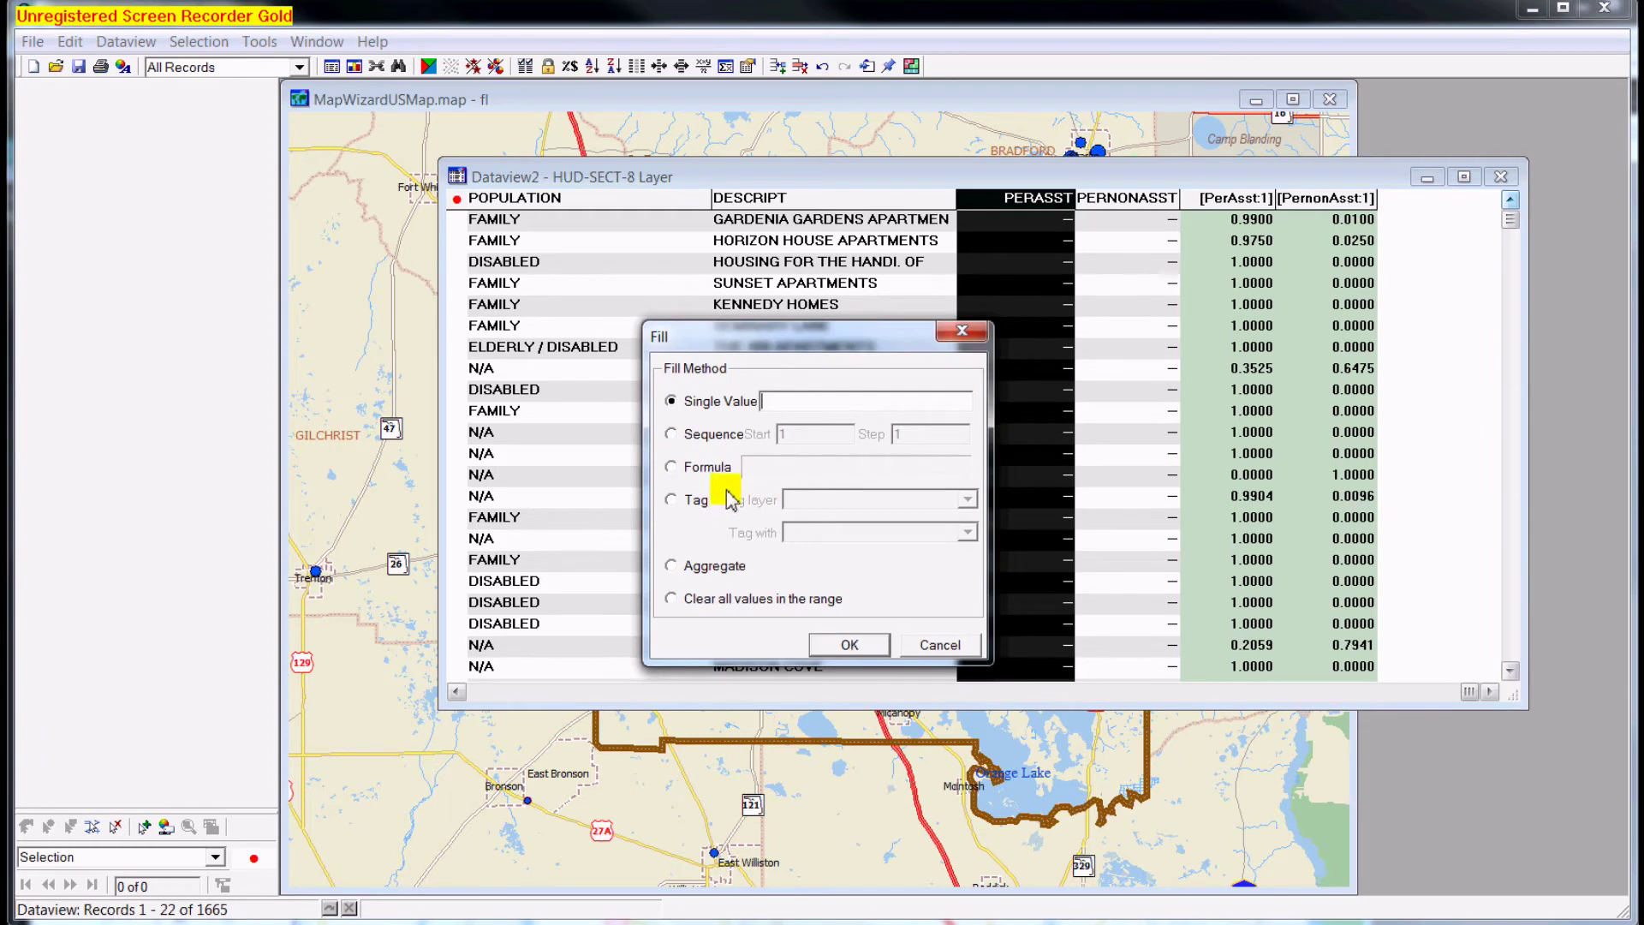
pyautogui.click(704, 467)
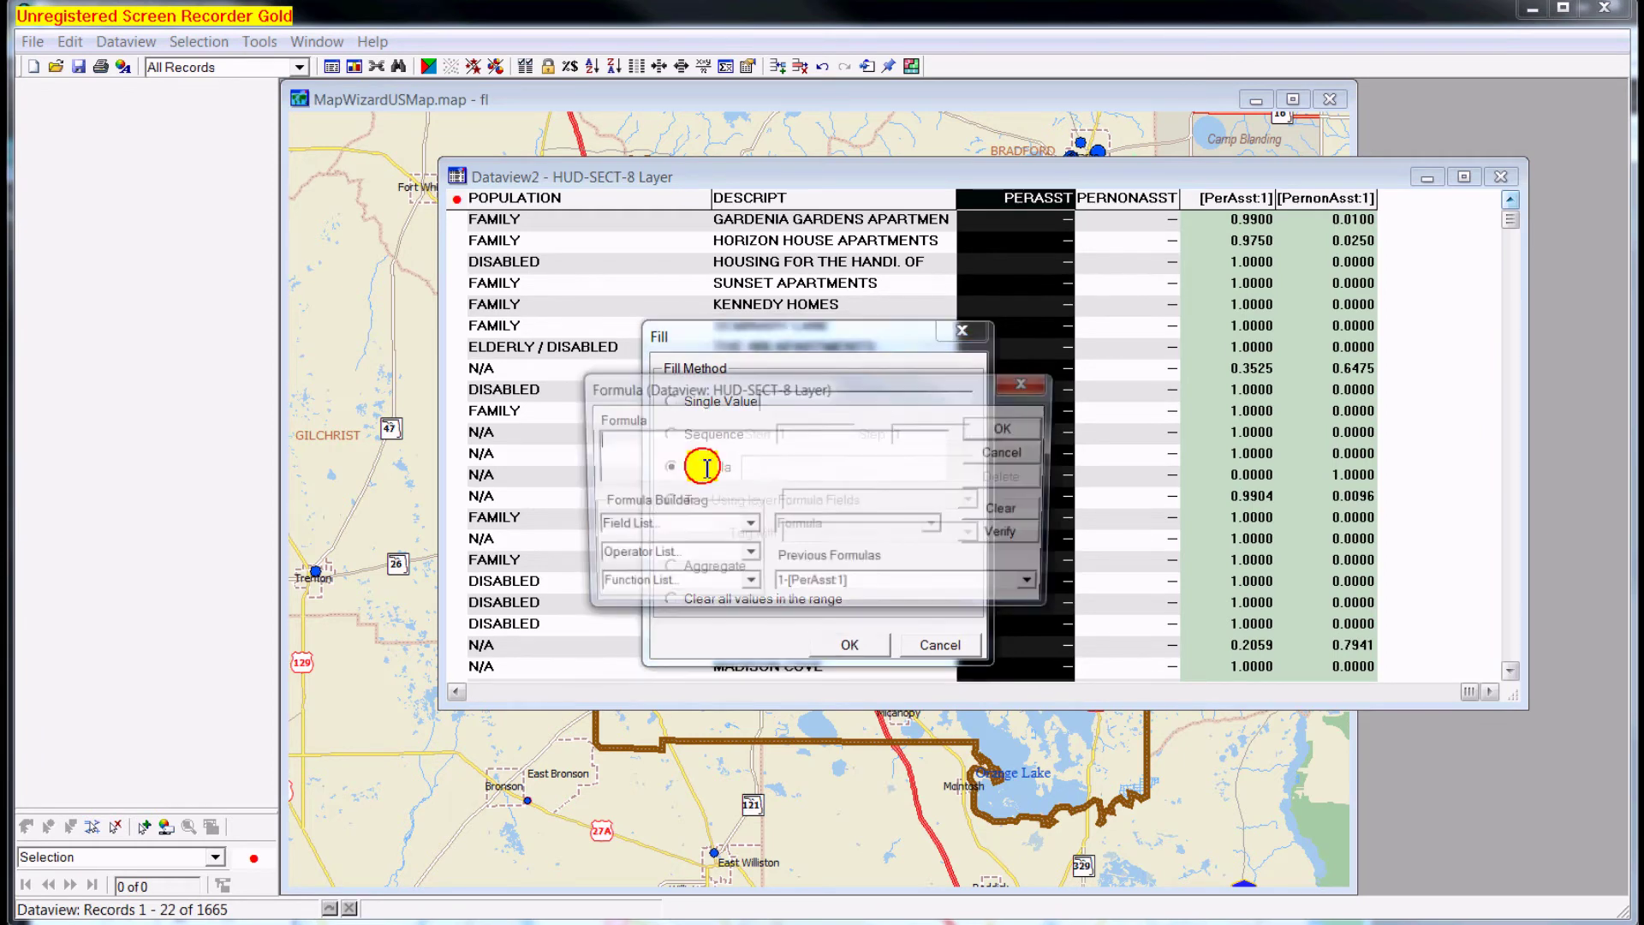
pyautogui.click(745, 524)
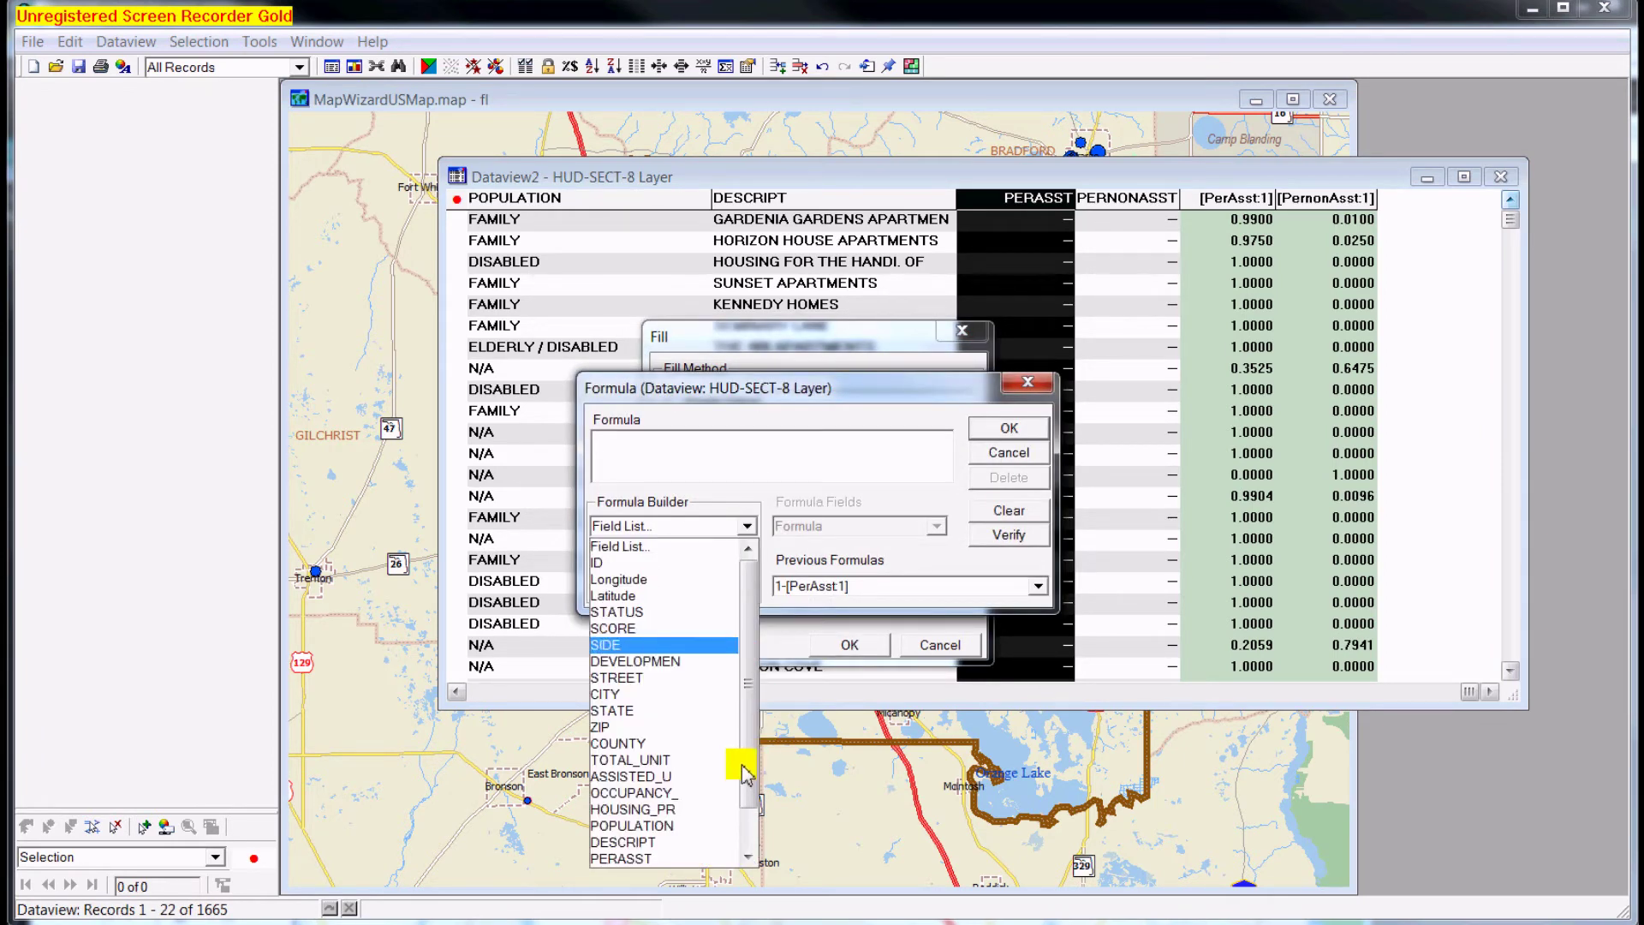
pyautogui.scroll(-1, 747, 775)
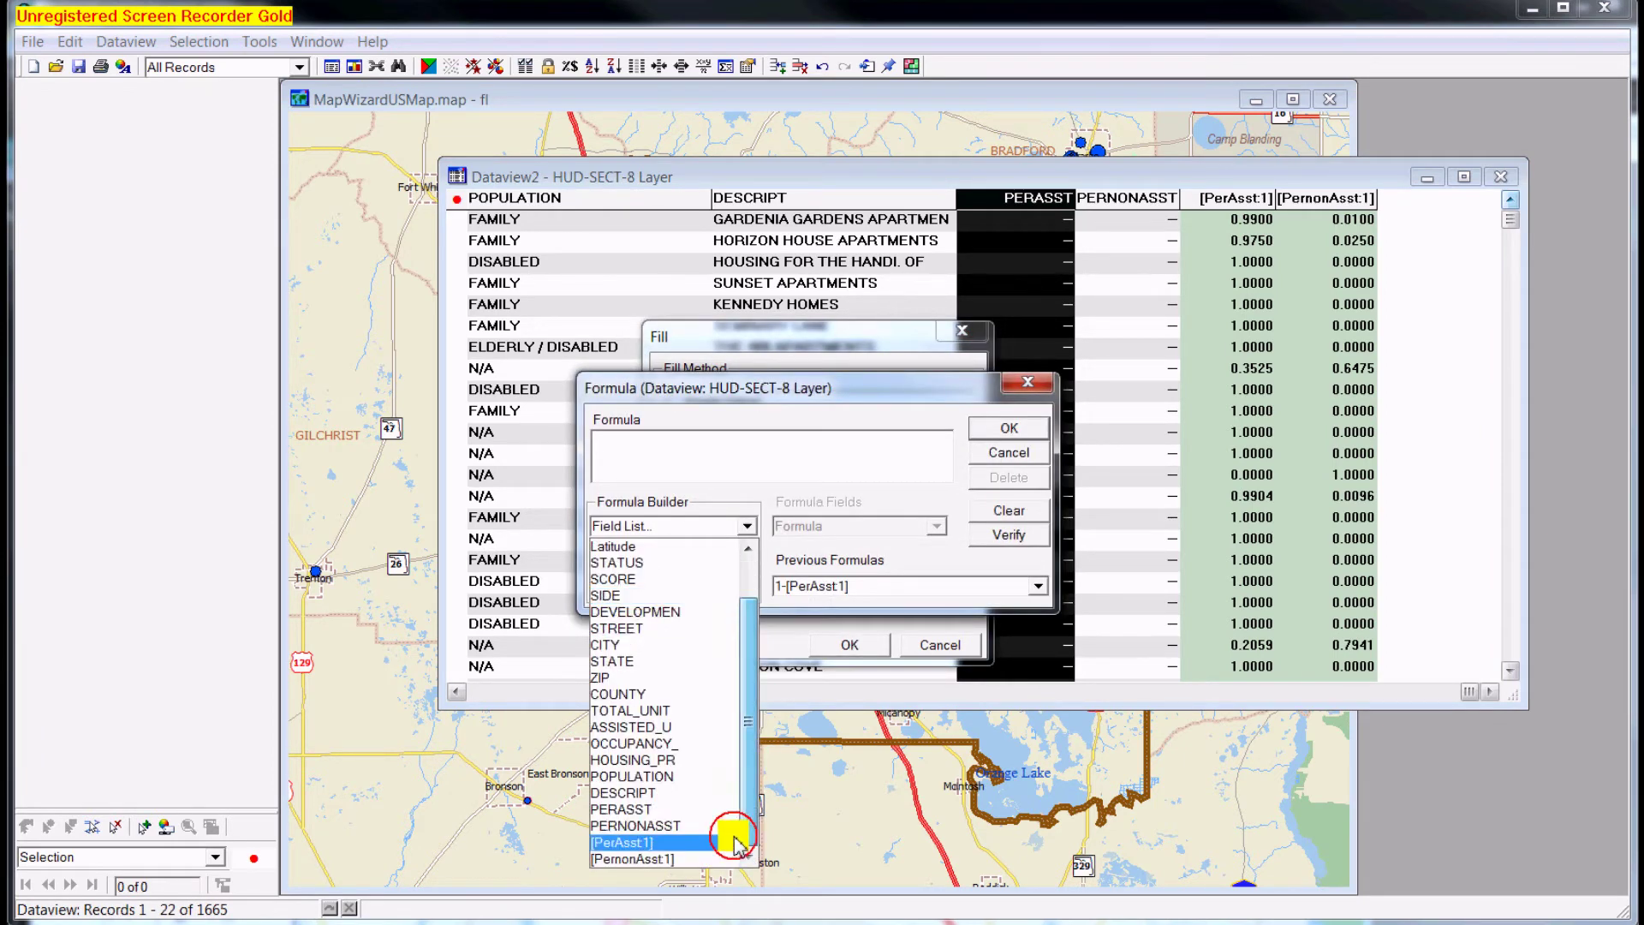
pyautogui.click(677, 844)
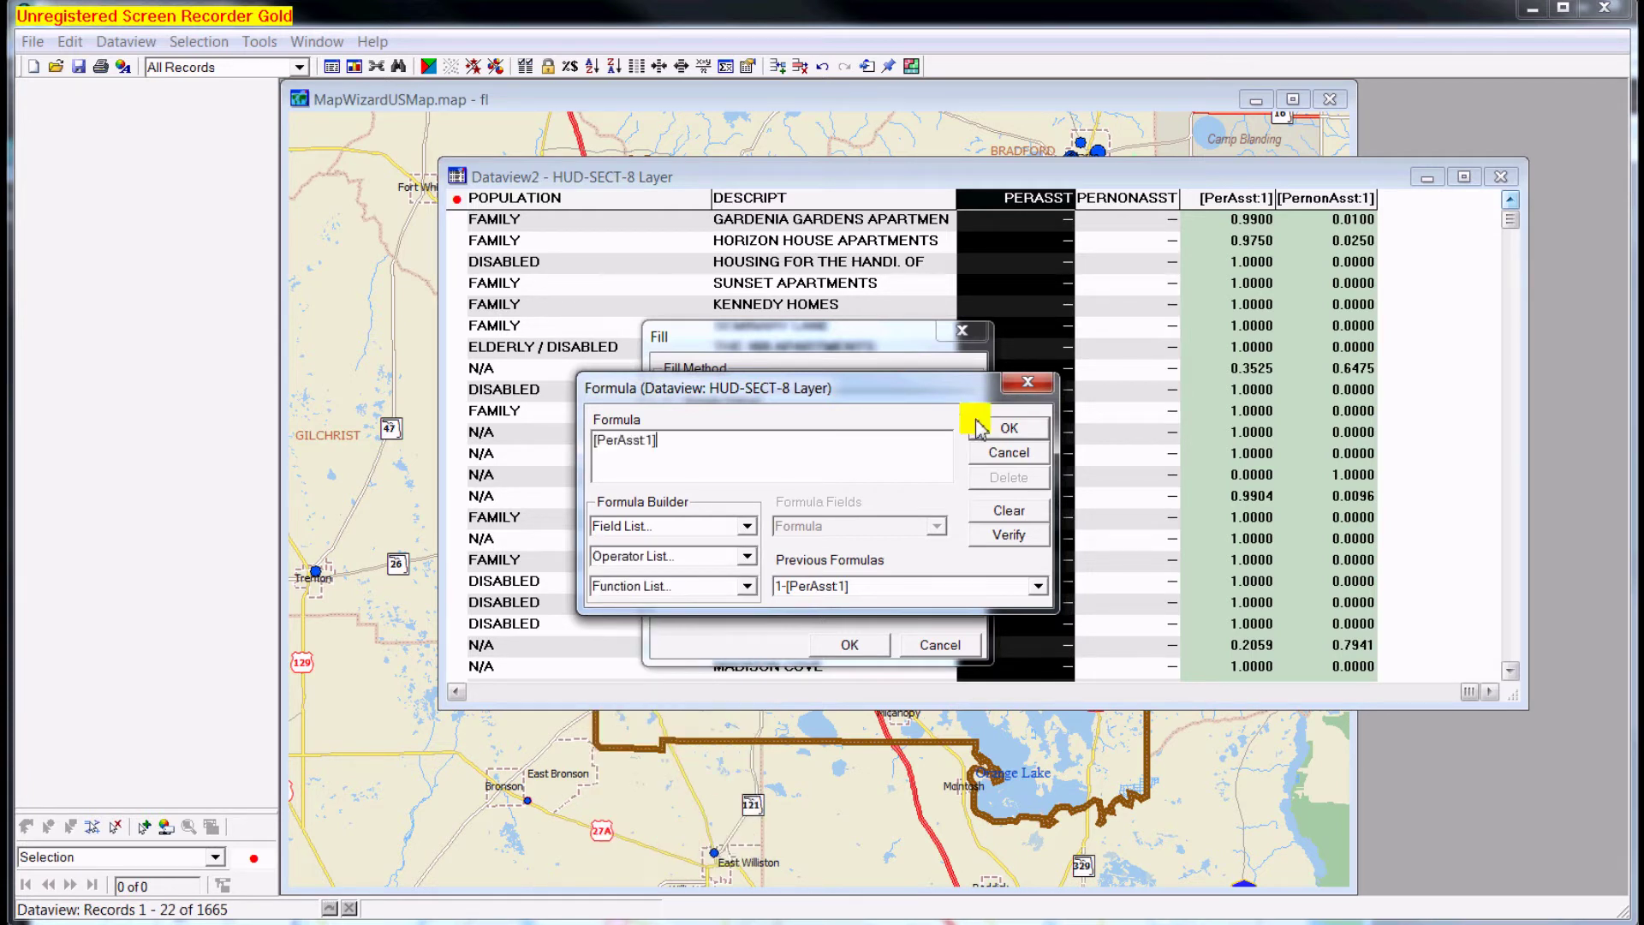
# Step: Verify the [PerAsst:1] formula, fill the PERASST column with it and check some of the filled cells
pyautogui.click(1014, 540)
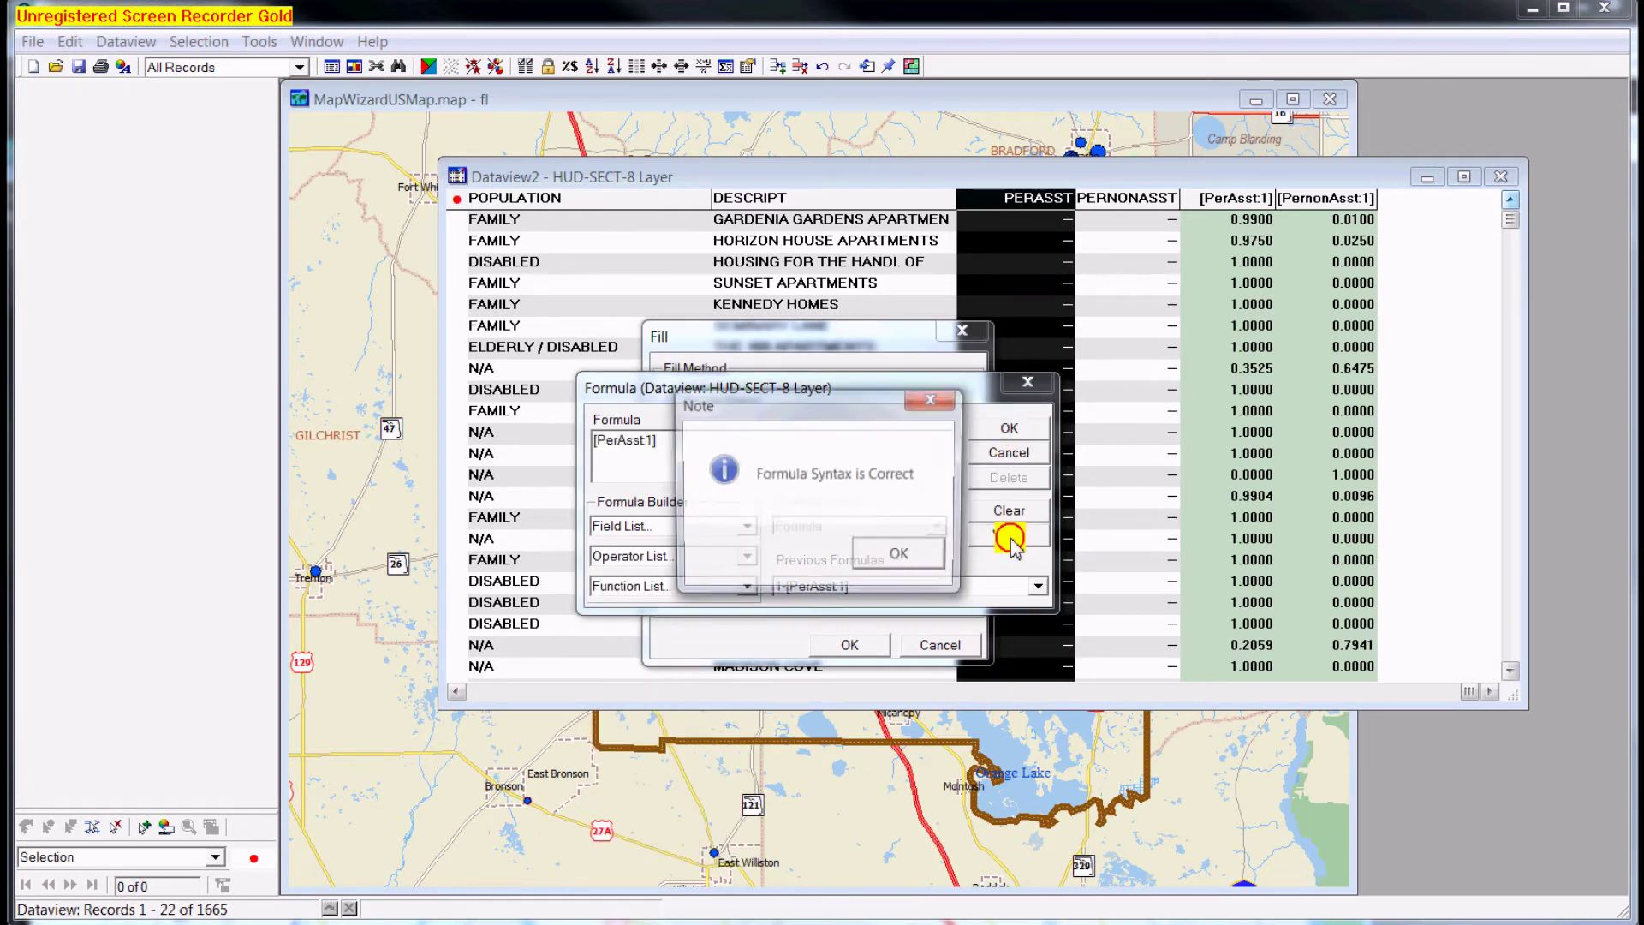
pyautogui.click(893, 557)
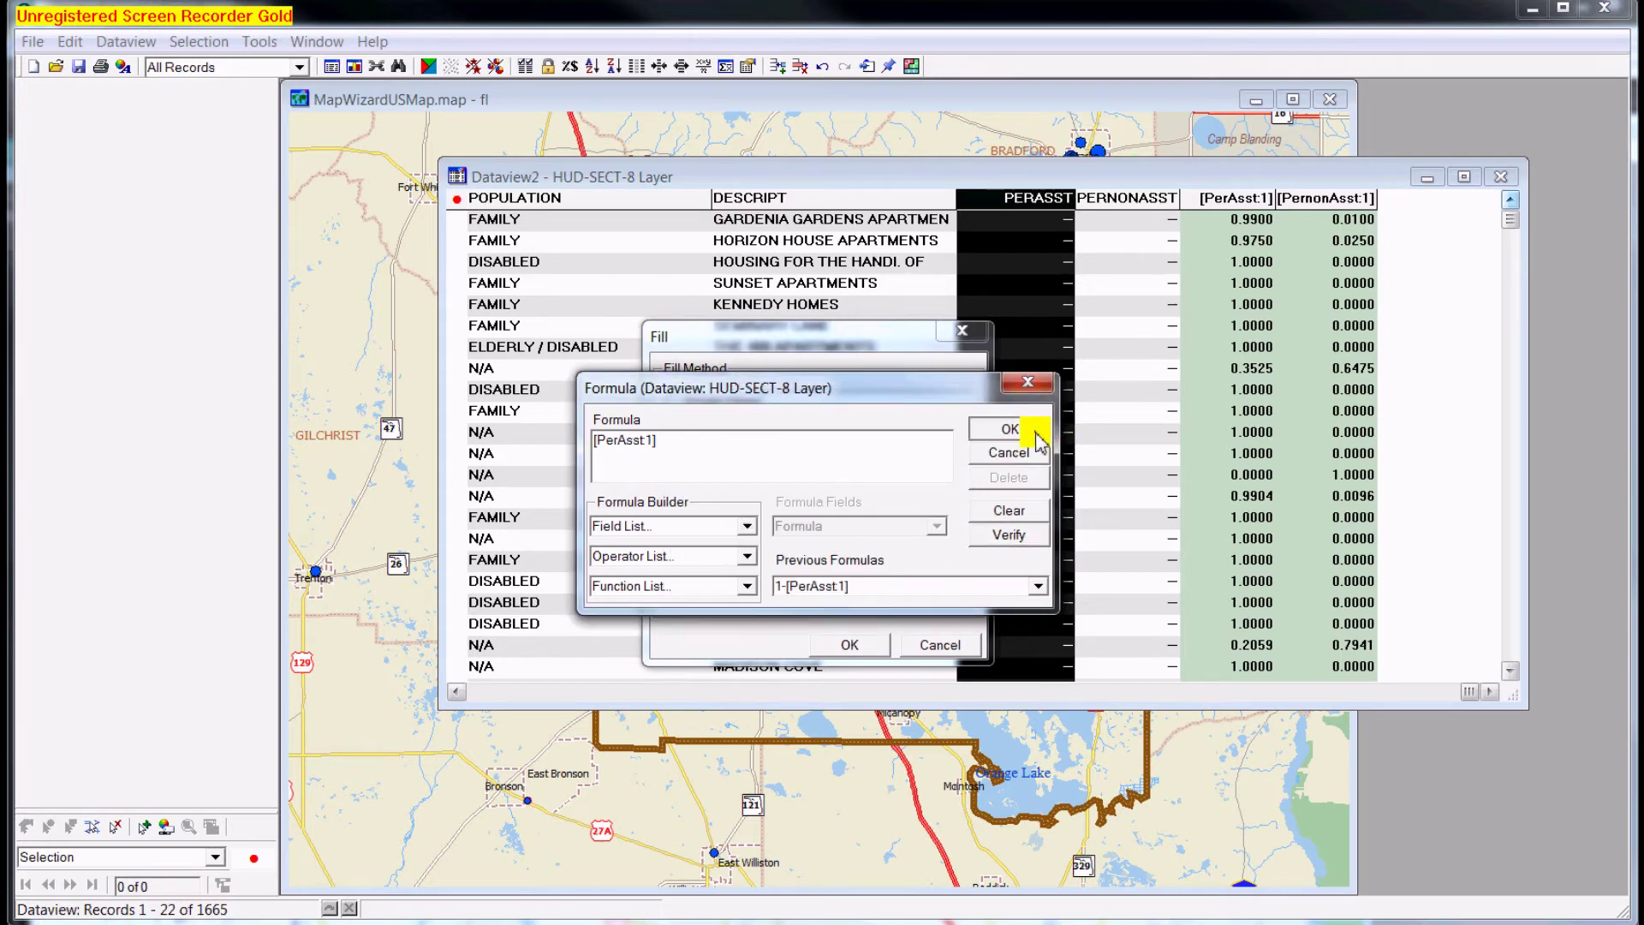
pyautogui.click(1009, 427)
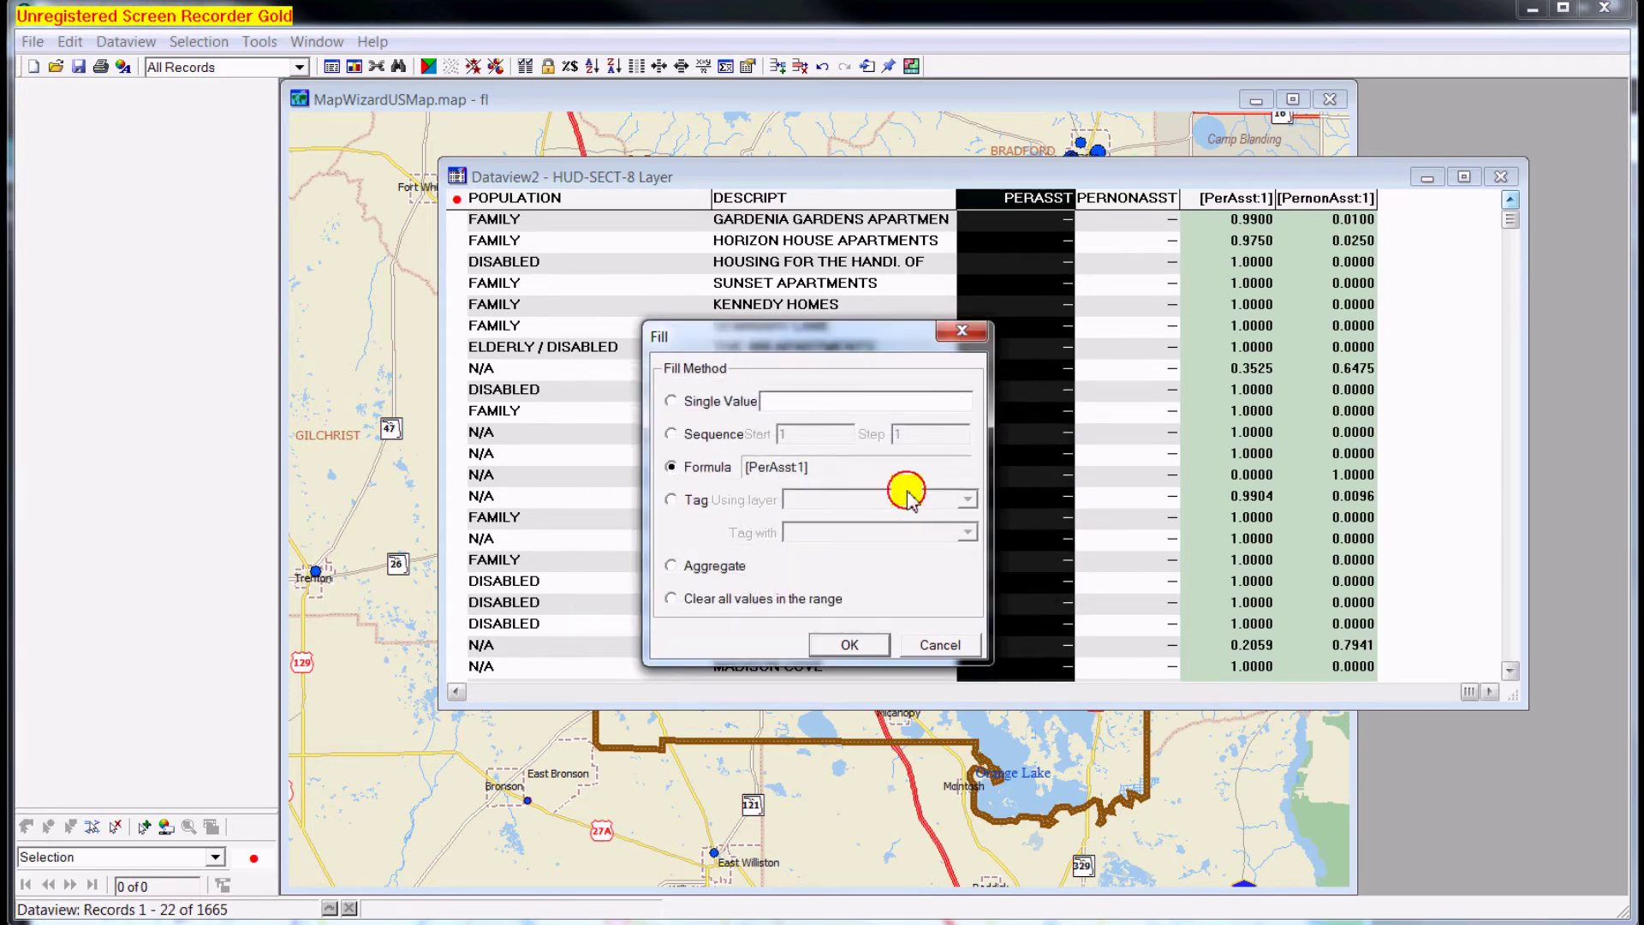
pyautogui.click(848, 644)
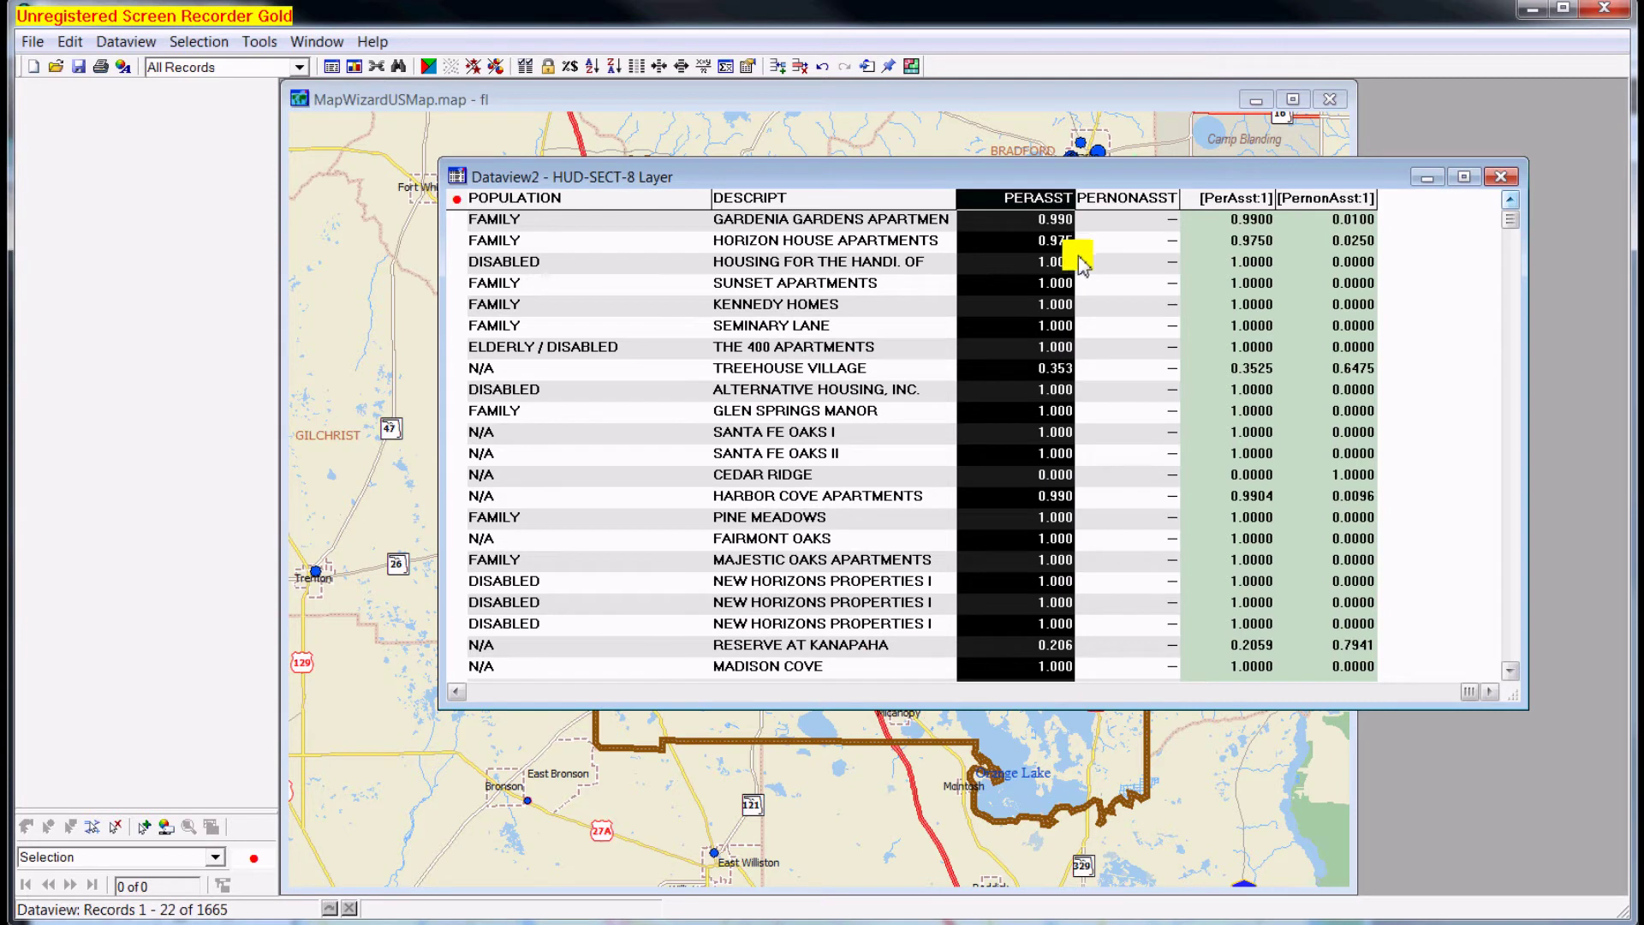
pyautogui.click(976, 240)
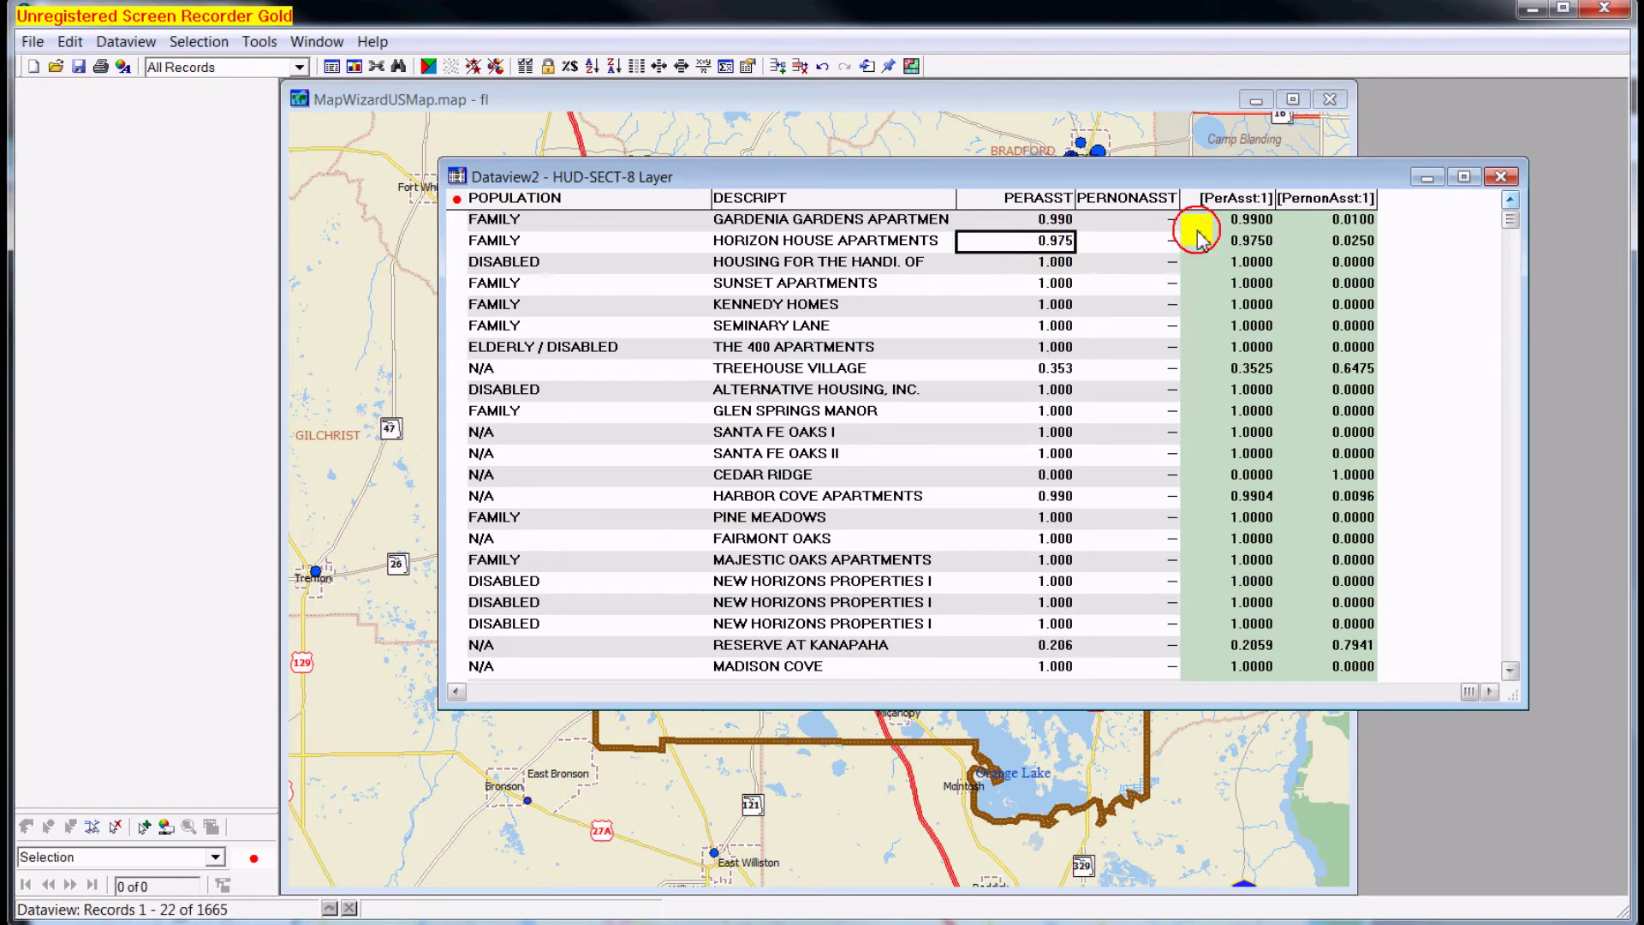
pyautogui.click(1059, 369)
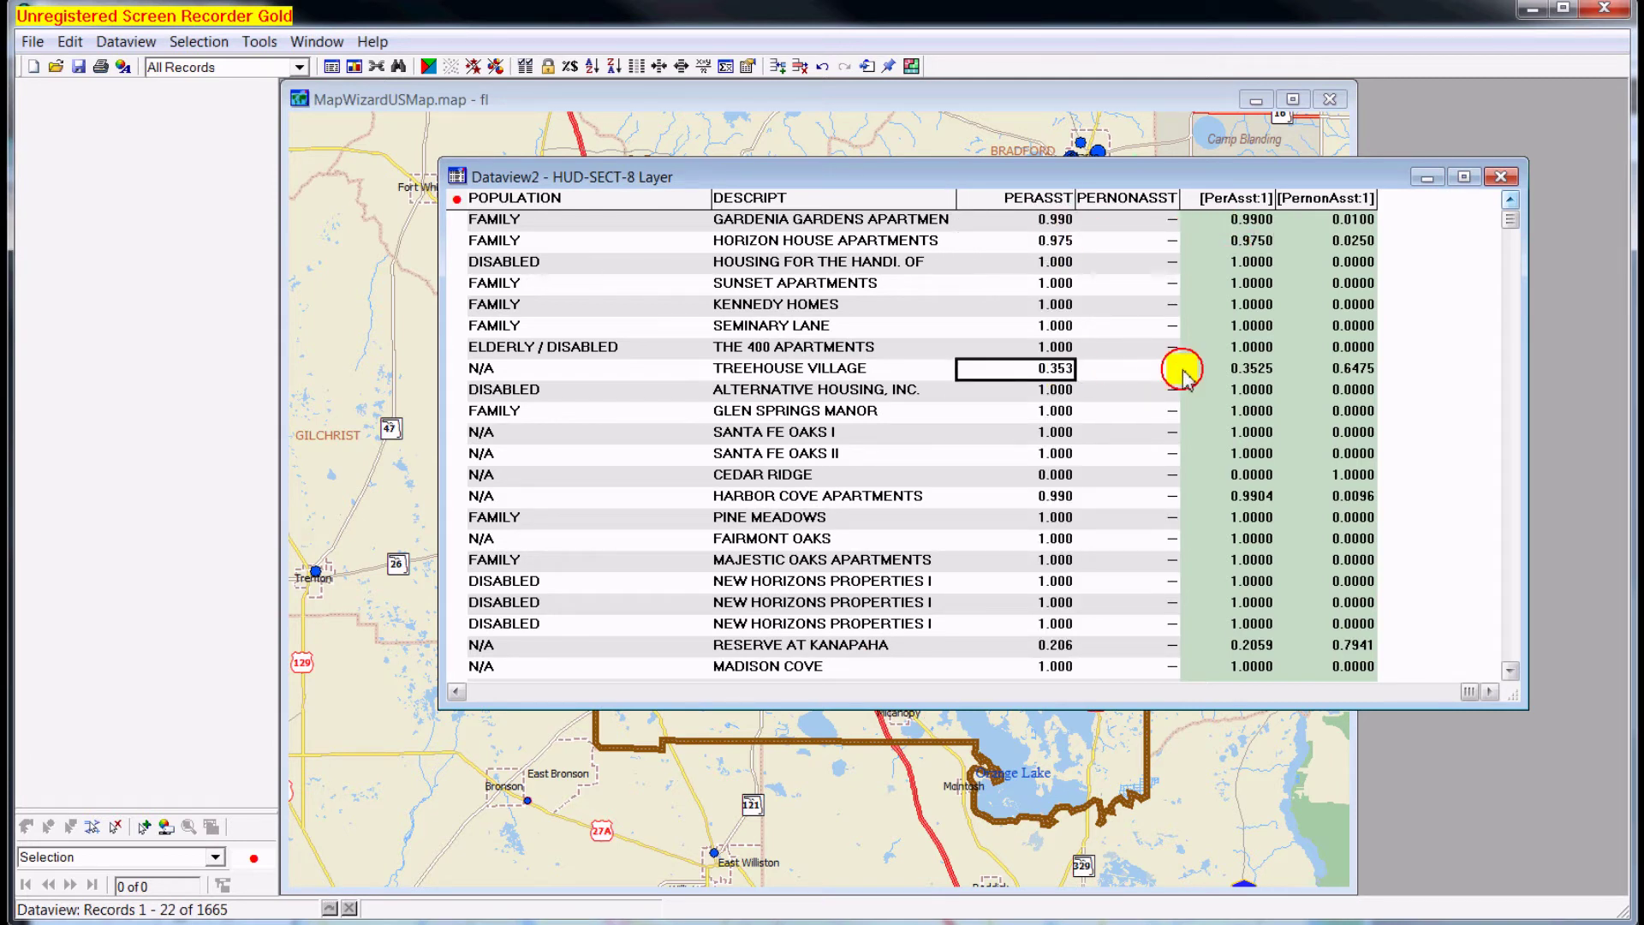
# Step: Start filling the PERNONASST column by formula and choose the [PernonAsst:1] field as the expression
pyautogui.click(1145, 199)
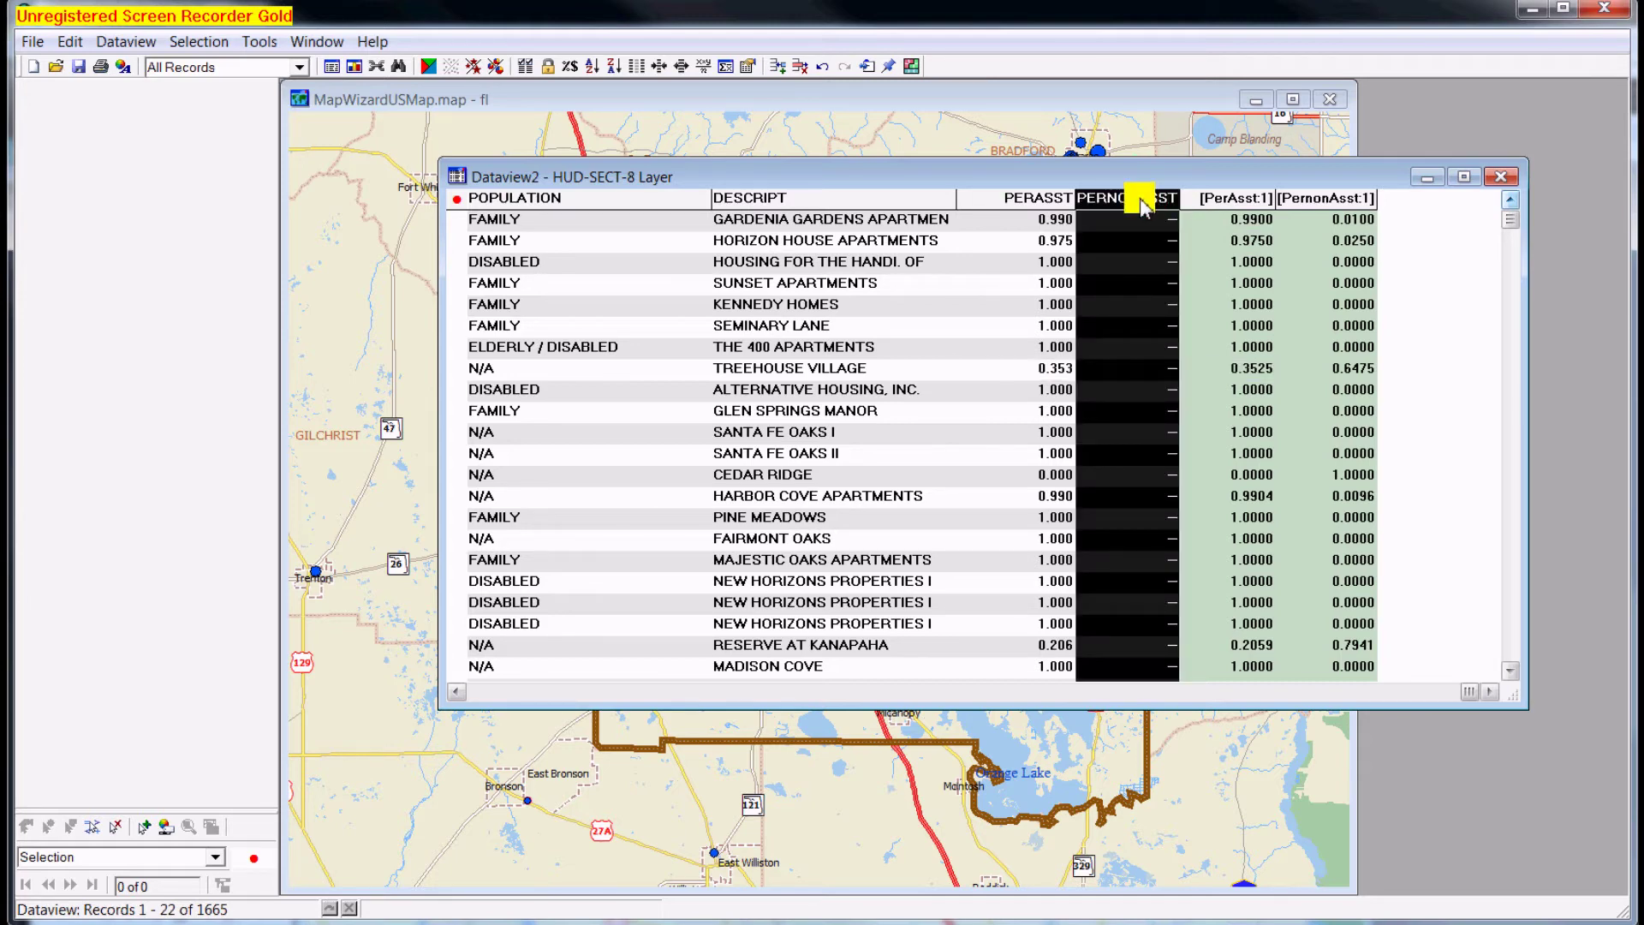
pyautogui.rightClick(1139, 198)
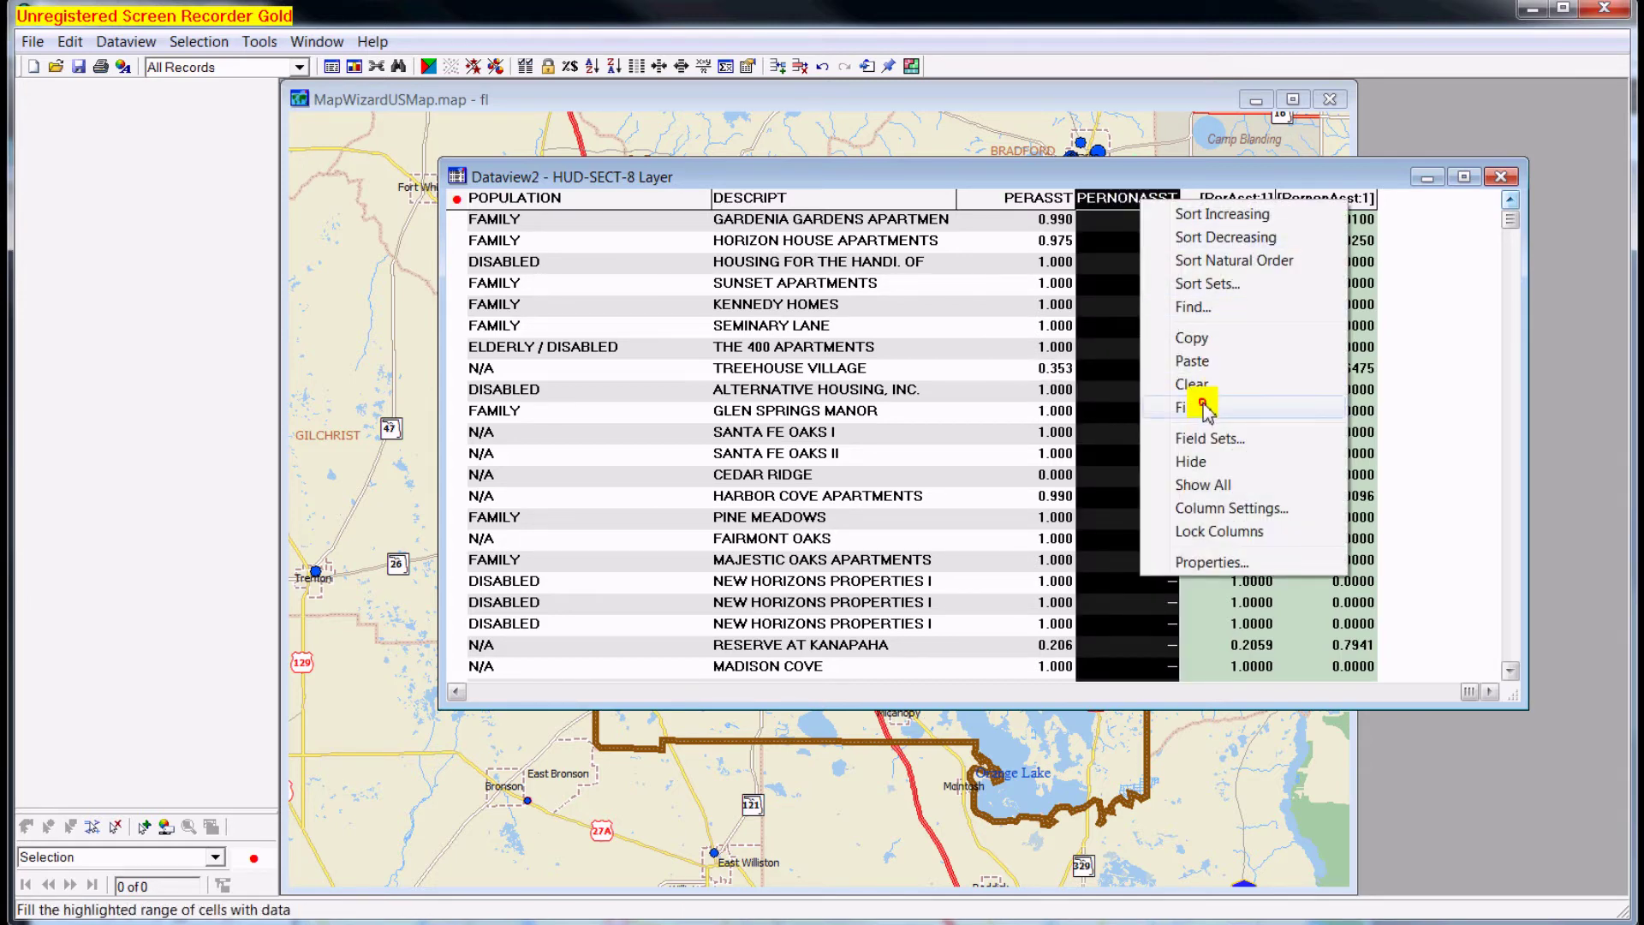
pyautogui.click(1203, 408)
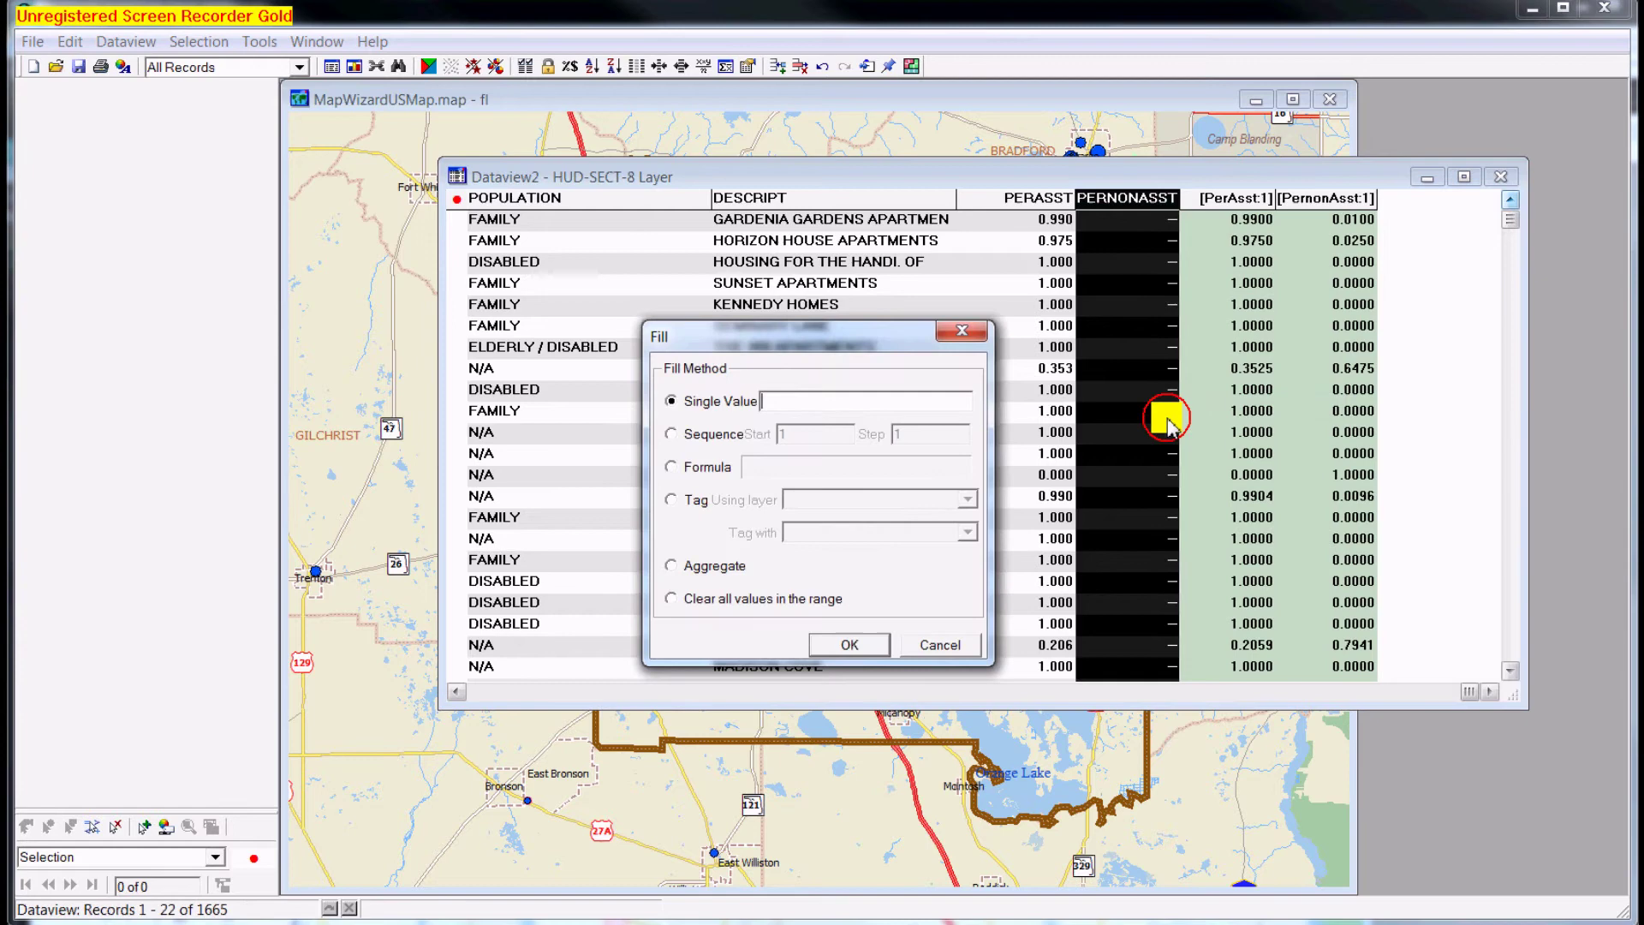
pyautogui.click(692, 467)
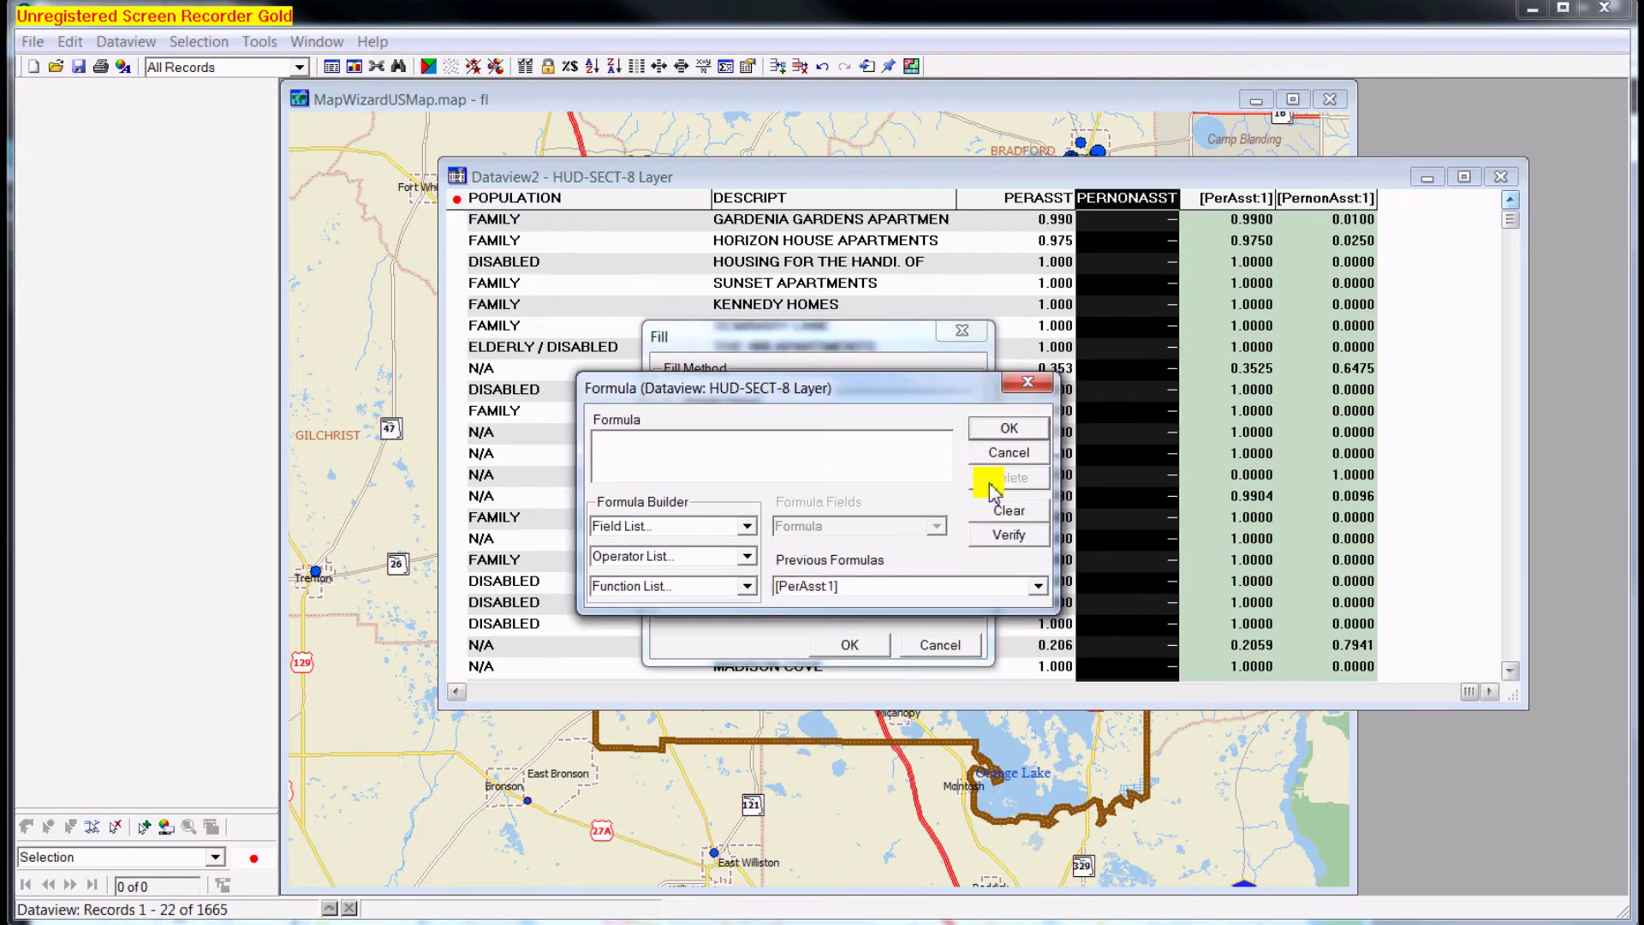
pyautogui.click(753, 528)
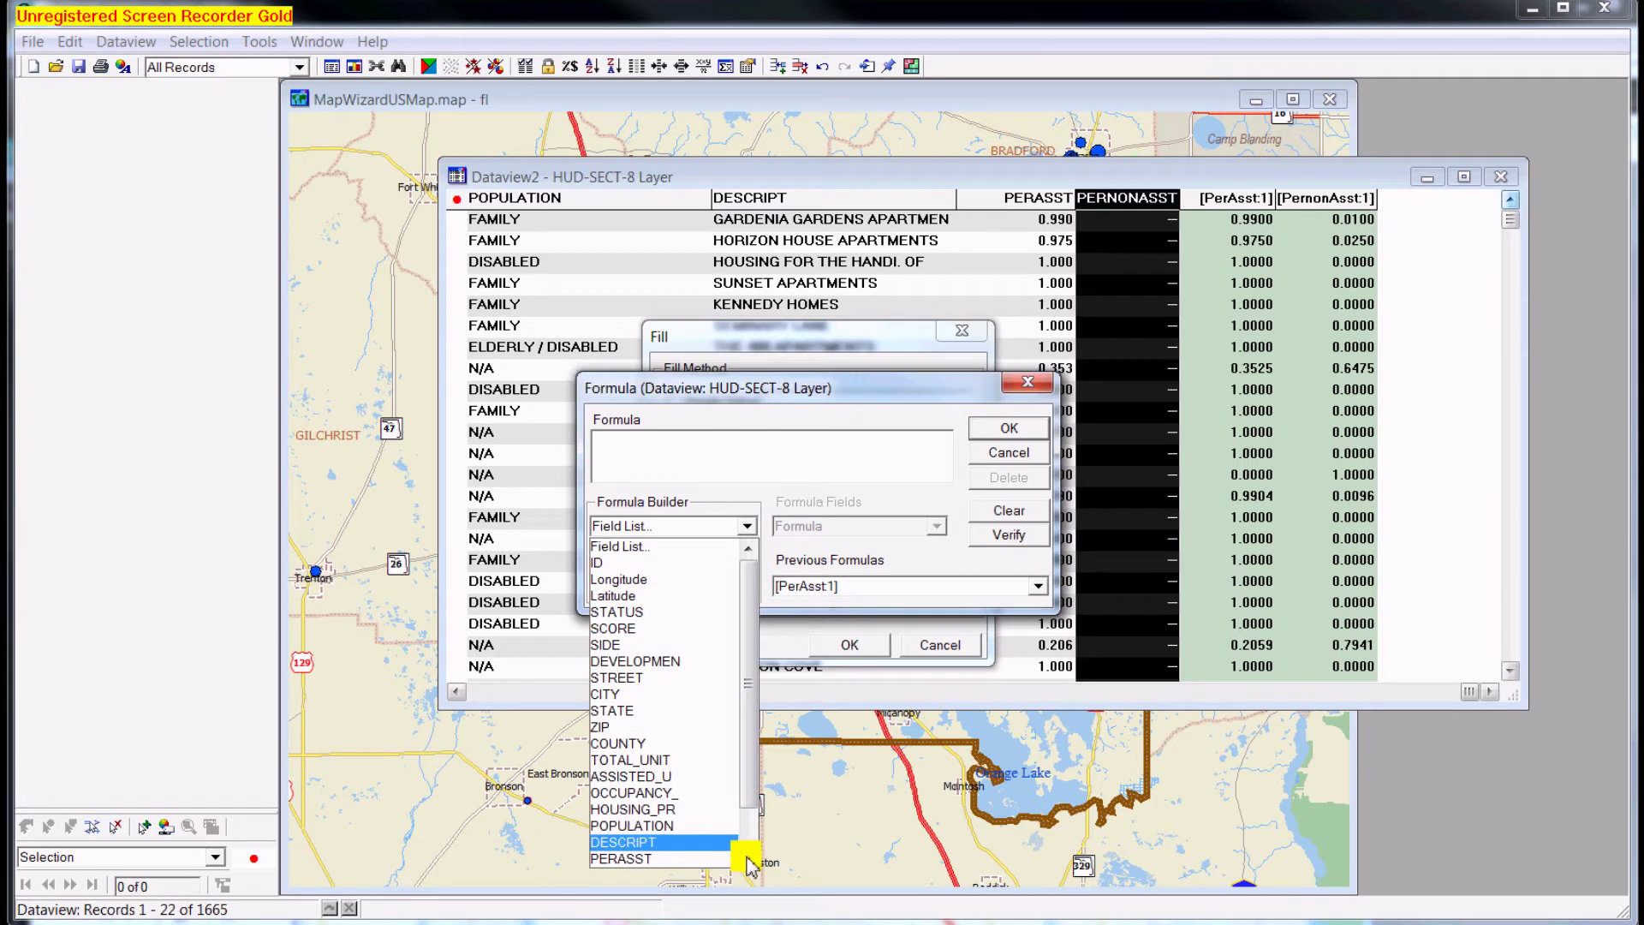
pyautogui.scroll(-1, 754, 848)
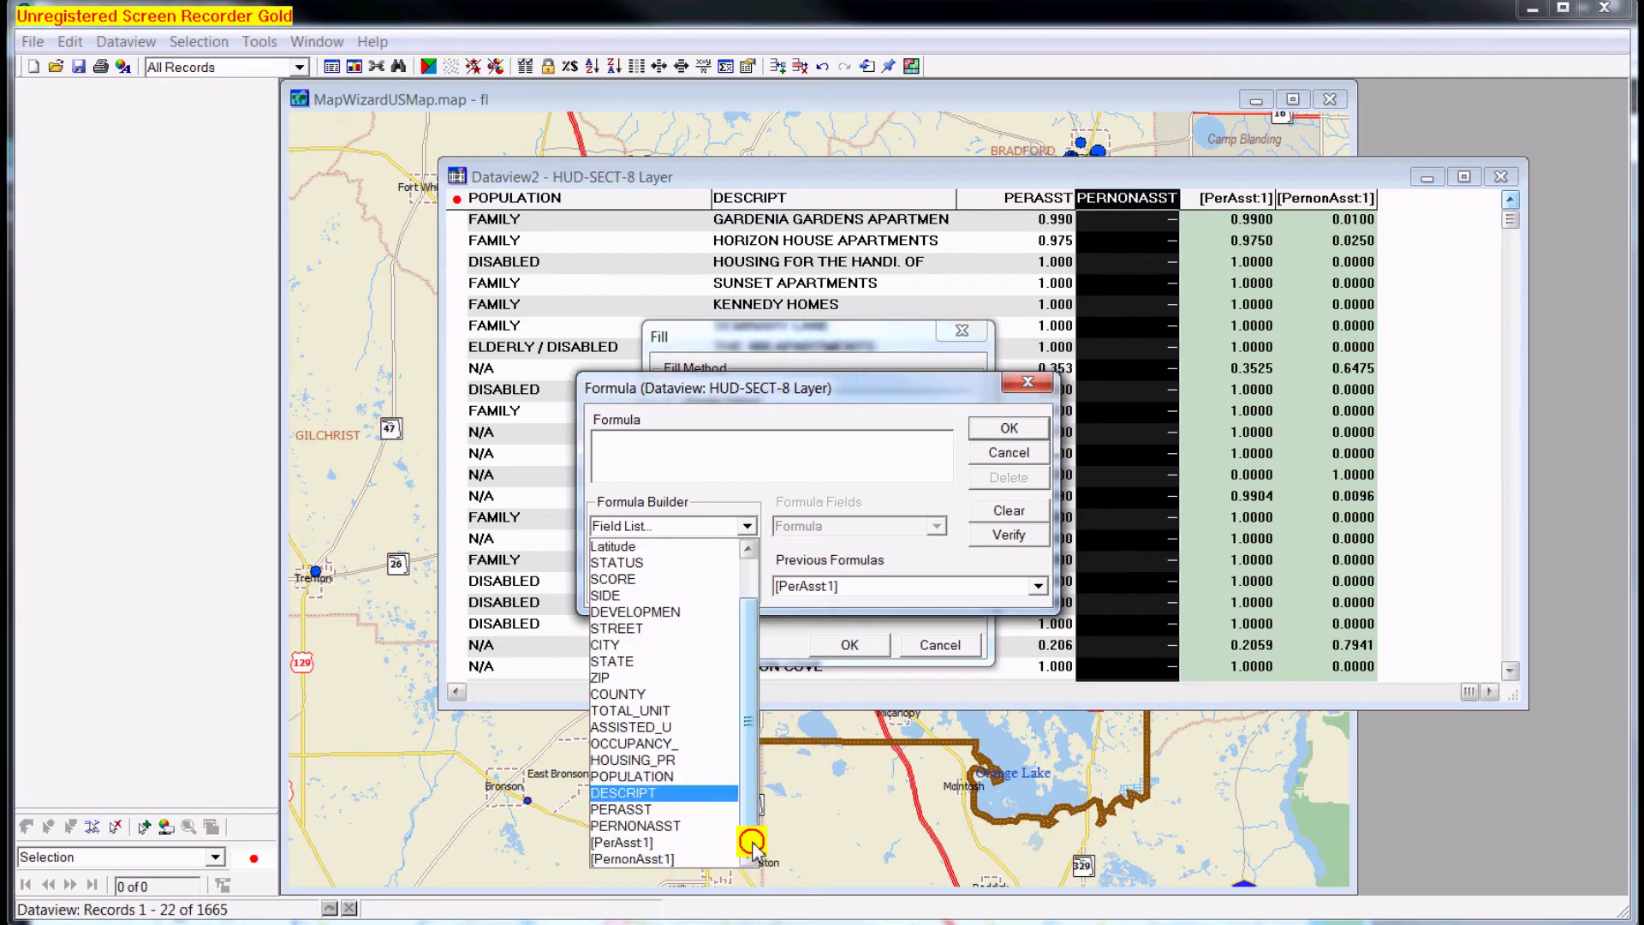
pyautogui.click(674, 865)
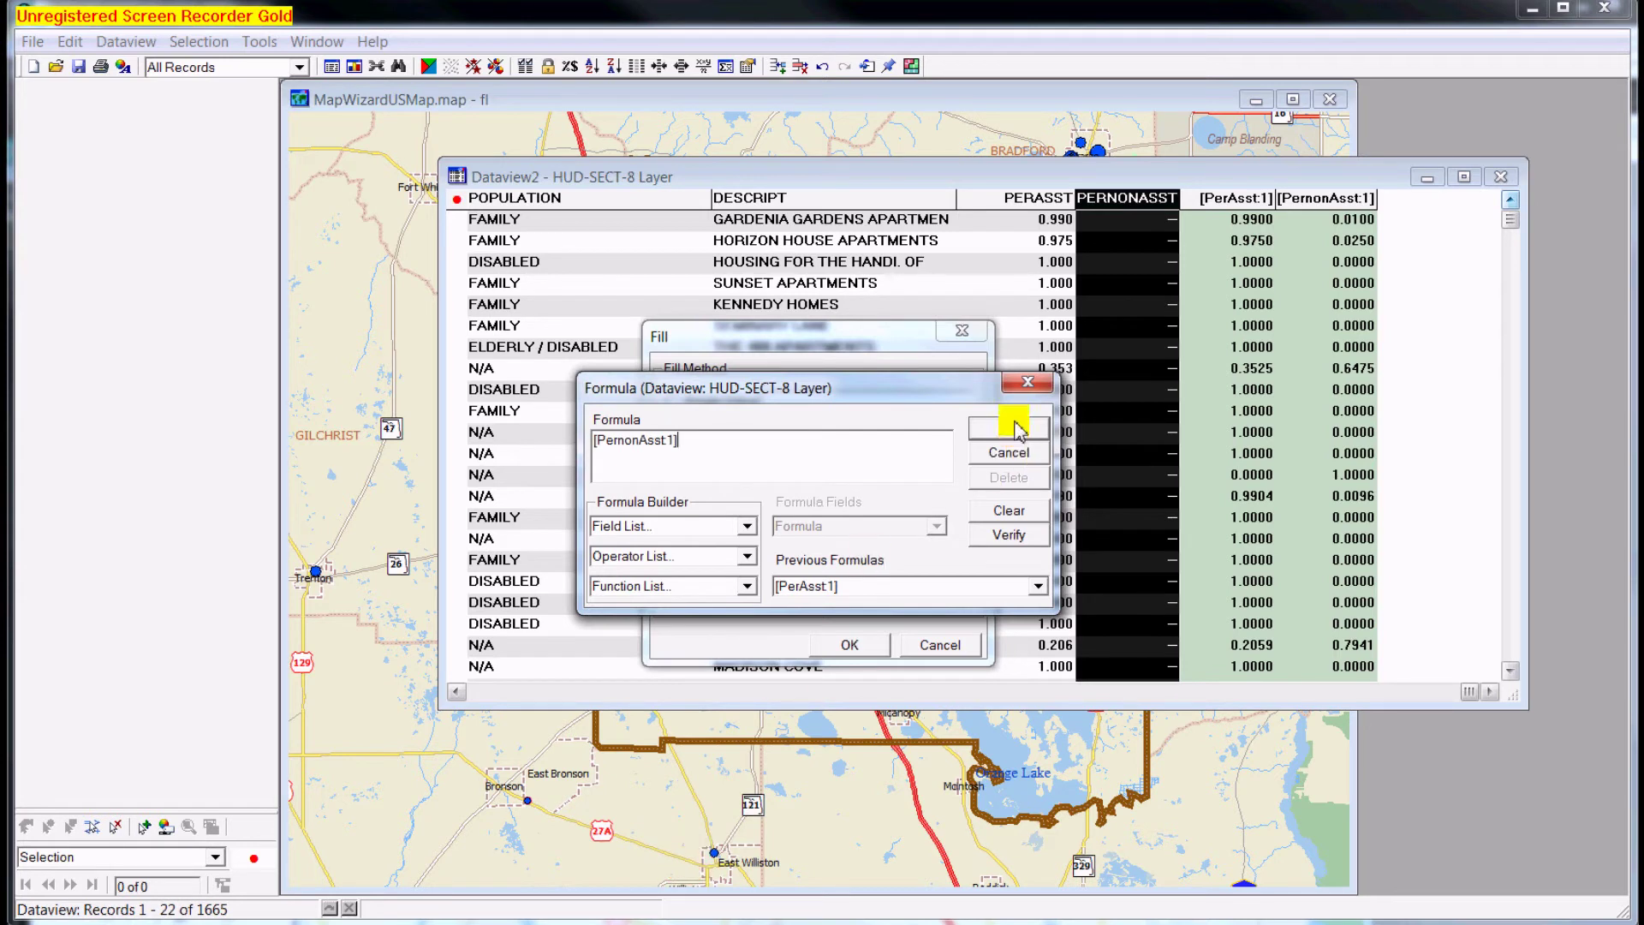
# Step: Verify the syntax of the [PernonAsst:1] formula and fill the PERNONASST column with it
pyautogui.click(1009, 535)
pyautogui.click(901, 561)
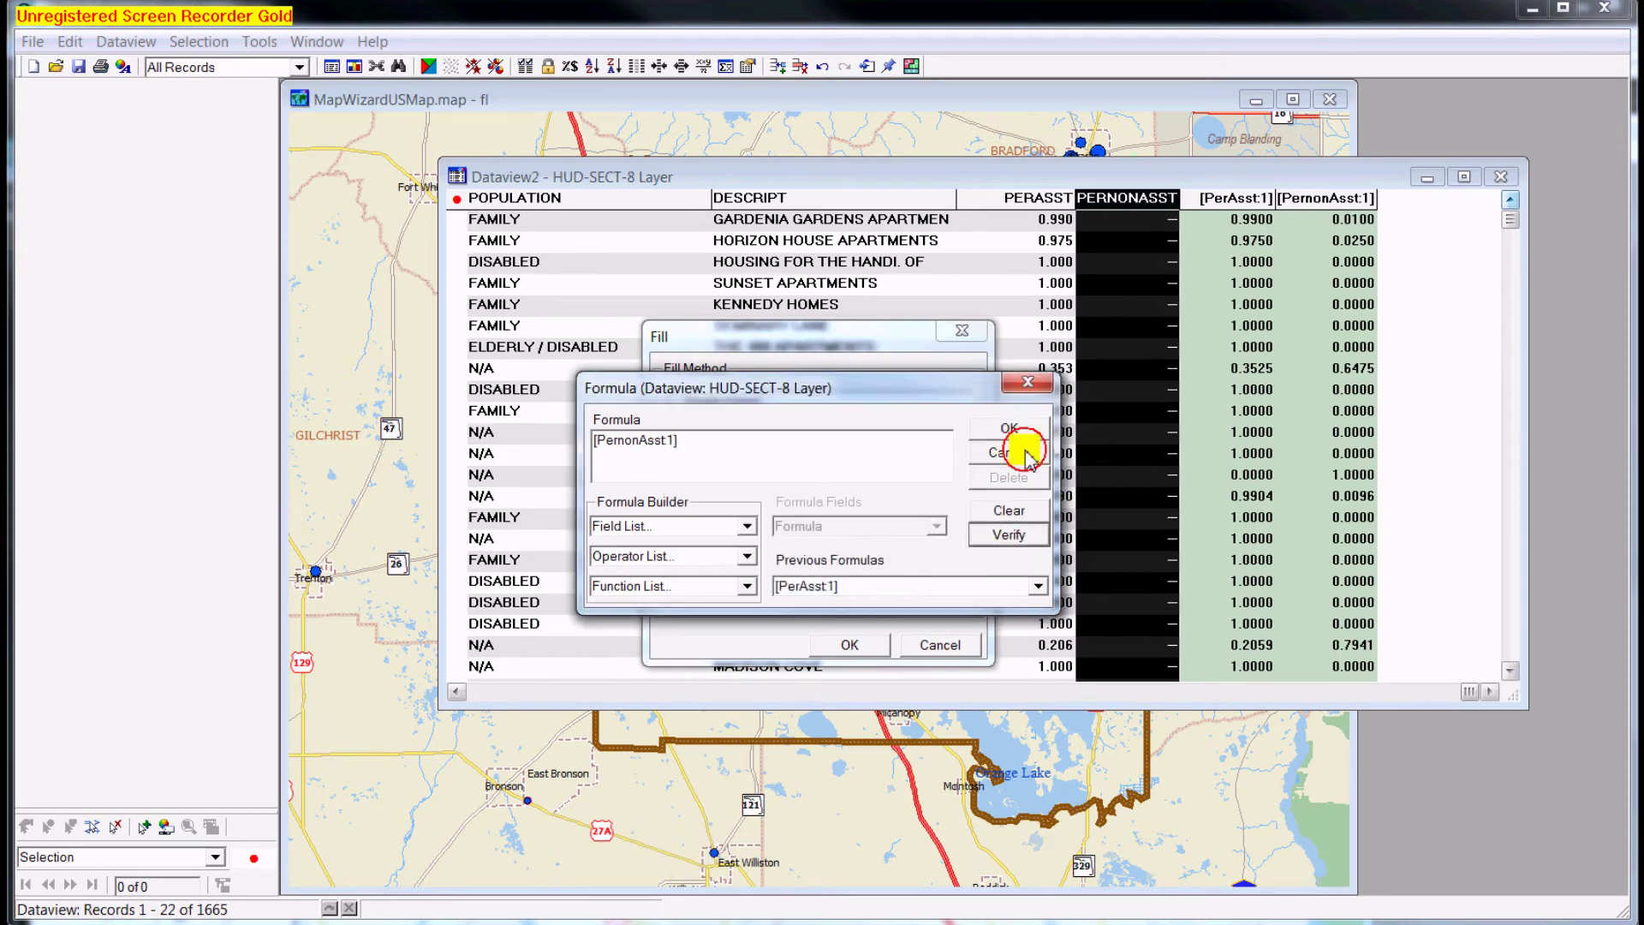
pyautogui.click(1017, 431)
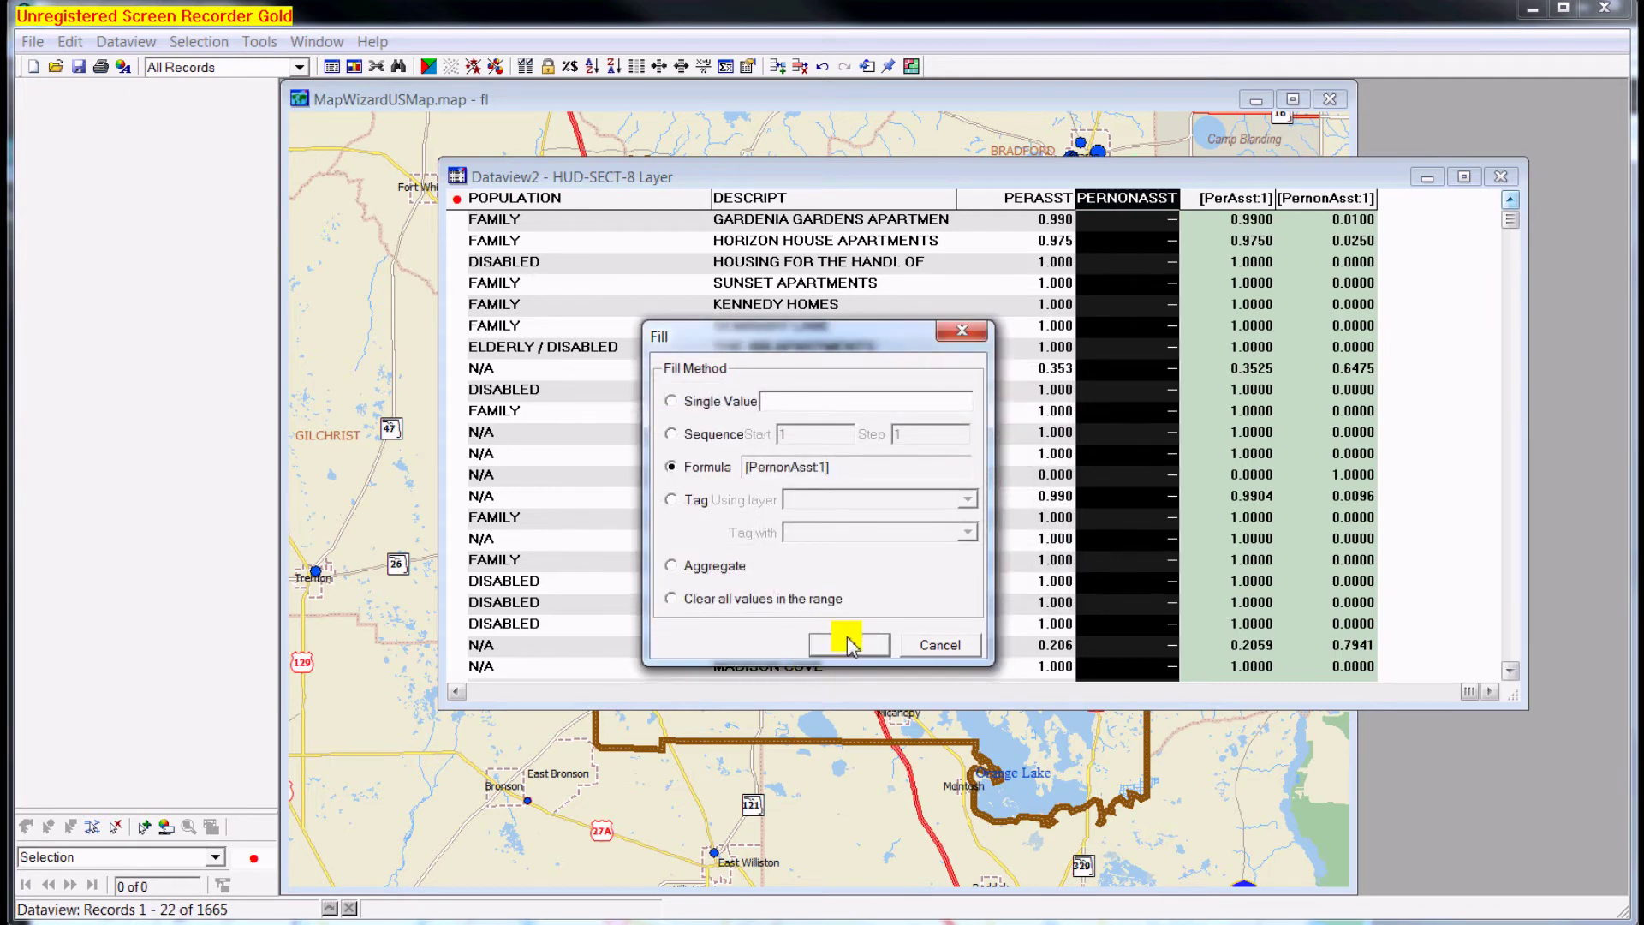
pyautogui.click(849, 645)
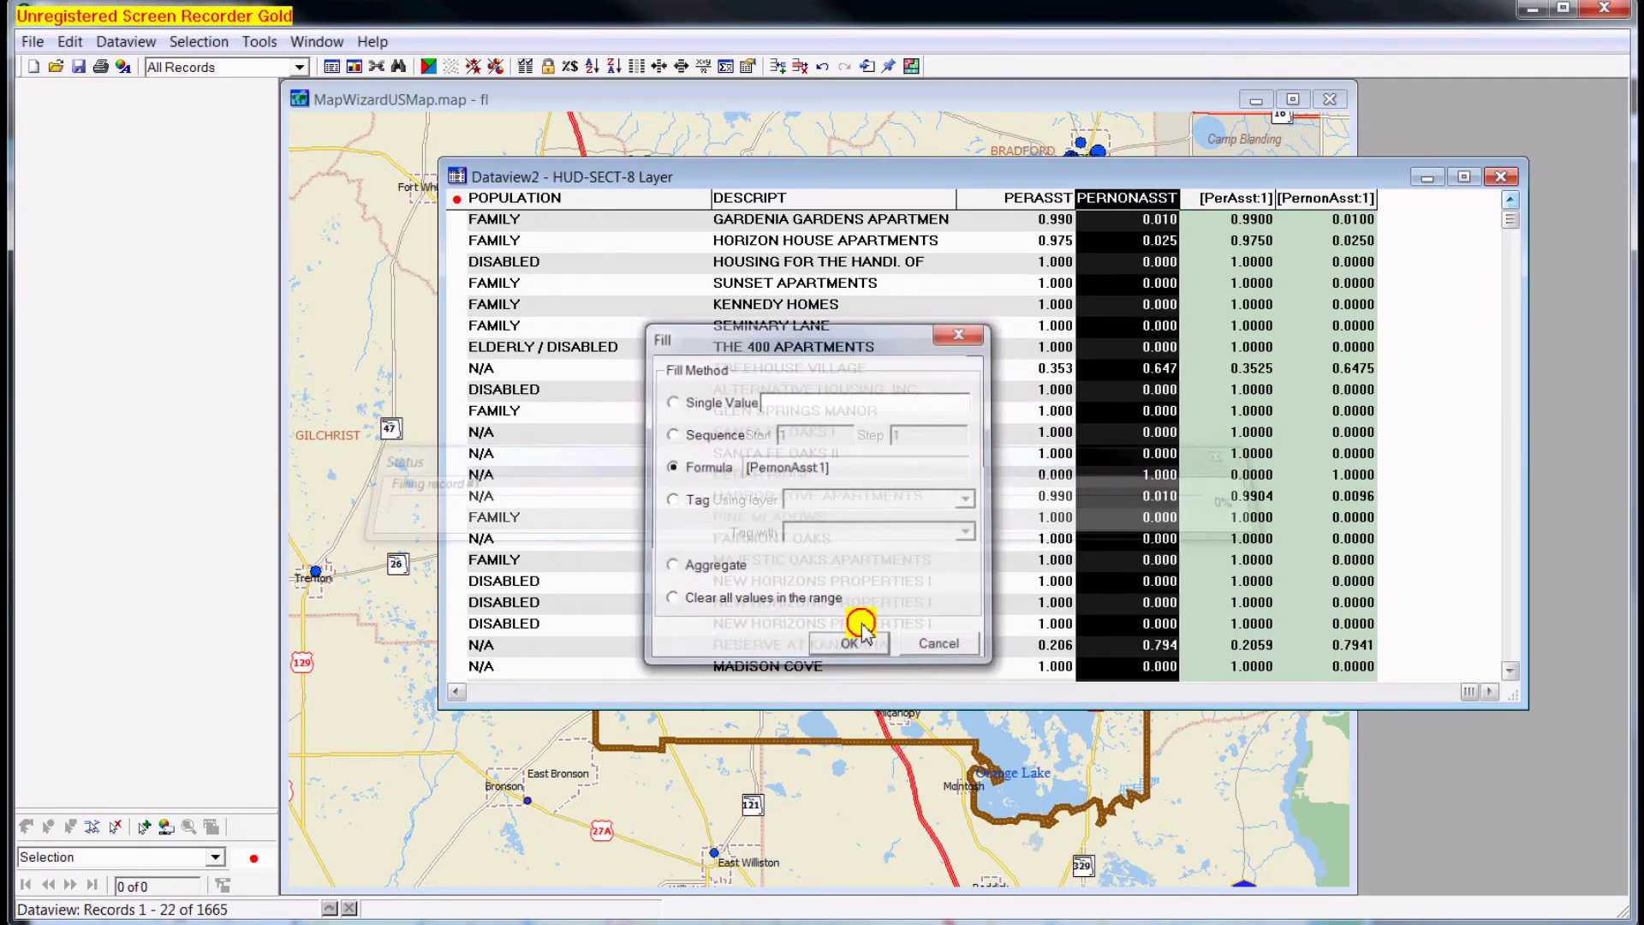
# Step: Check the Harbor Cove Apartments non-assisted values, then widen the PERNONASST column and select it
pyautogui.click(1324, 497)
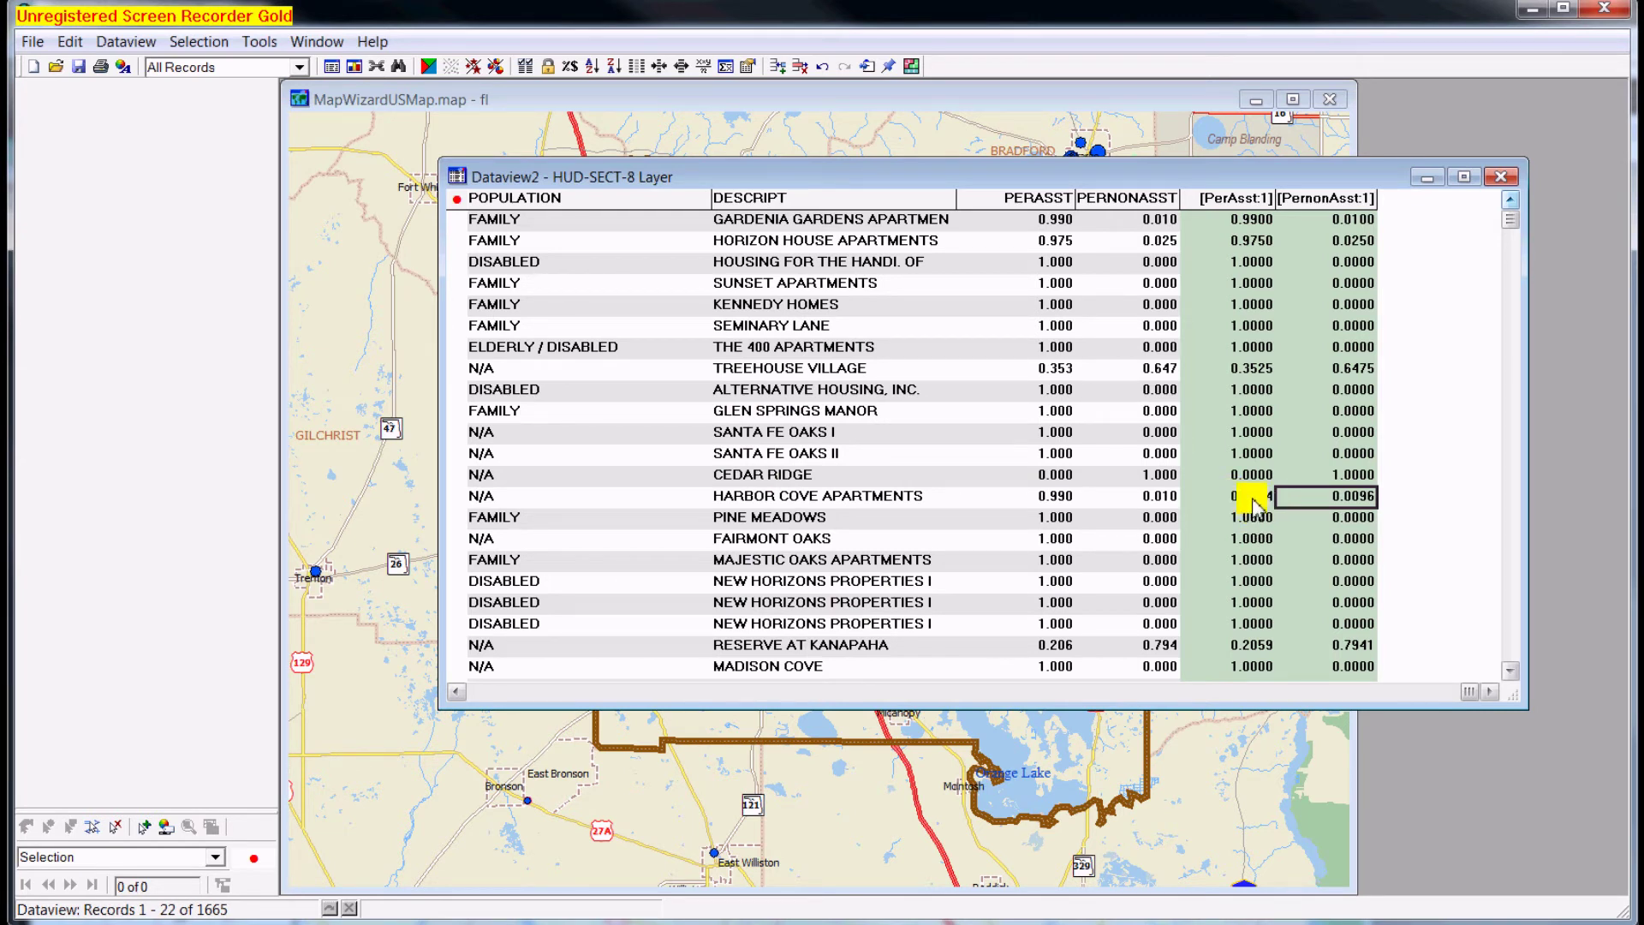
pyautogui.click(1167, 504)
pyautogui.moveTo(1181, 198); pyautogui.dragTo(1234, 196)
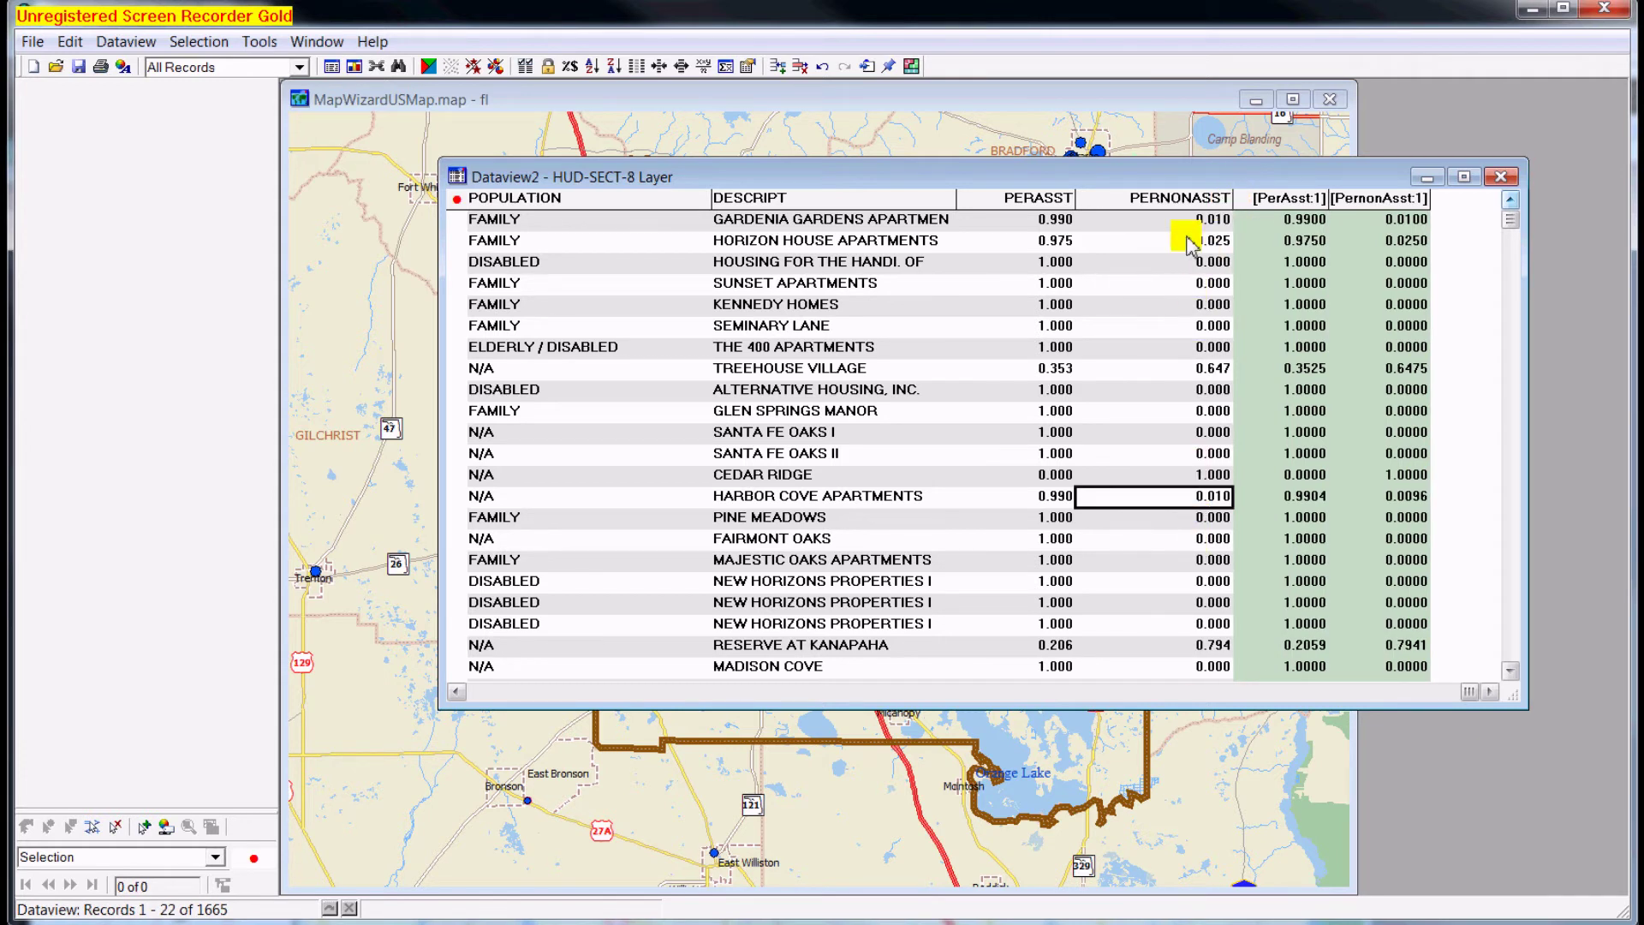
pyautogui.click(1194, 197)
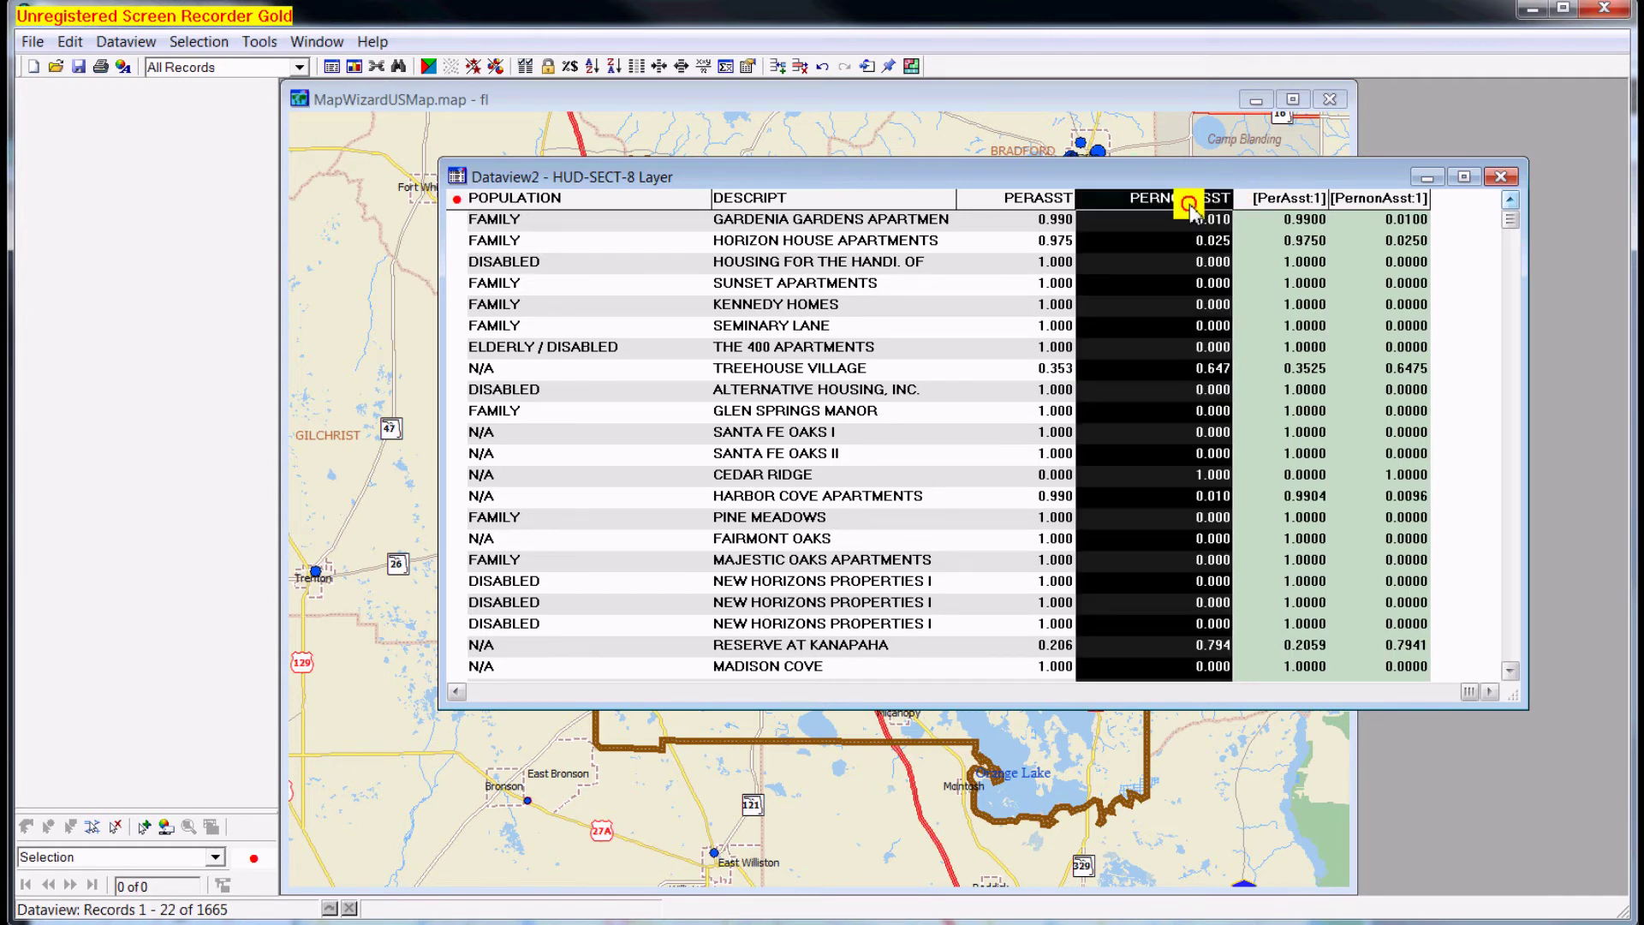
# Step: Modify the table structure so the PERASST and PERNONASST fields both have 4 decimals, and confirm the change
pyautogui.click(120, 43)
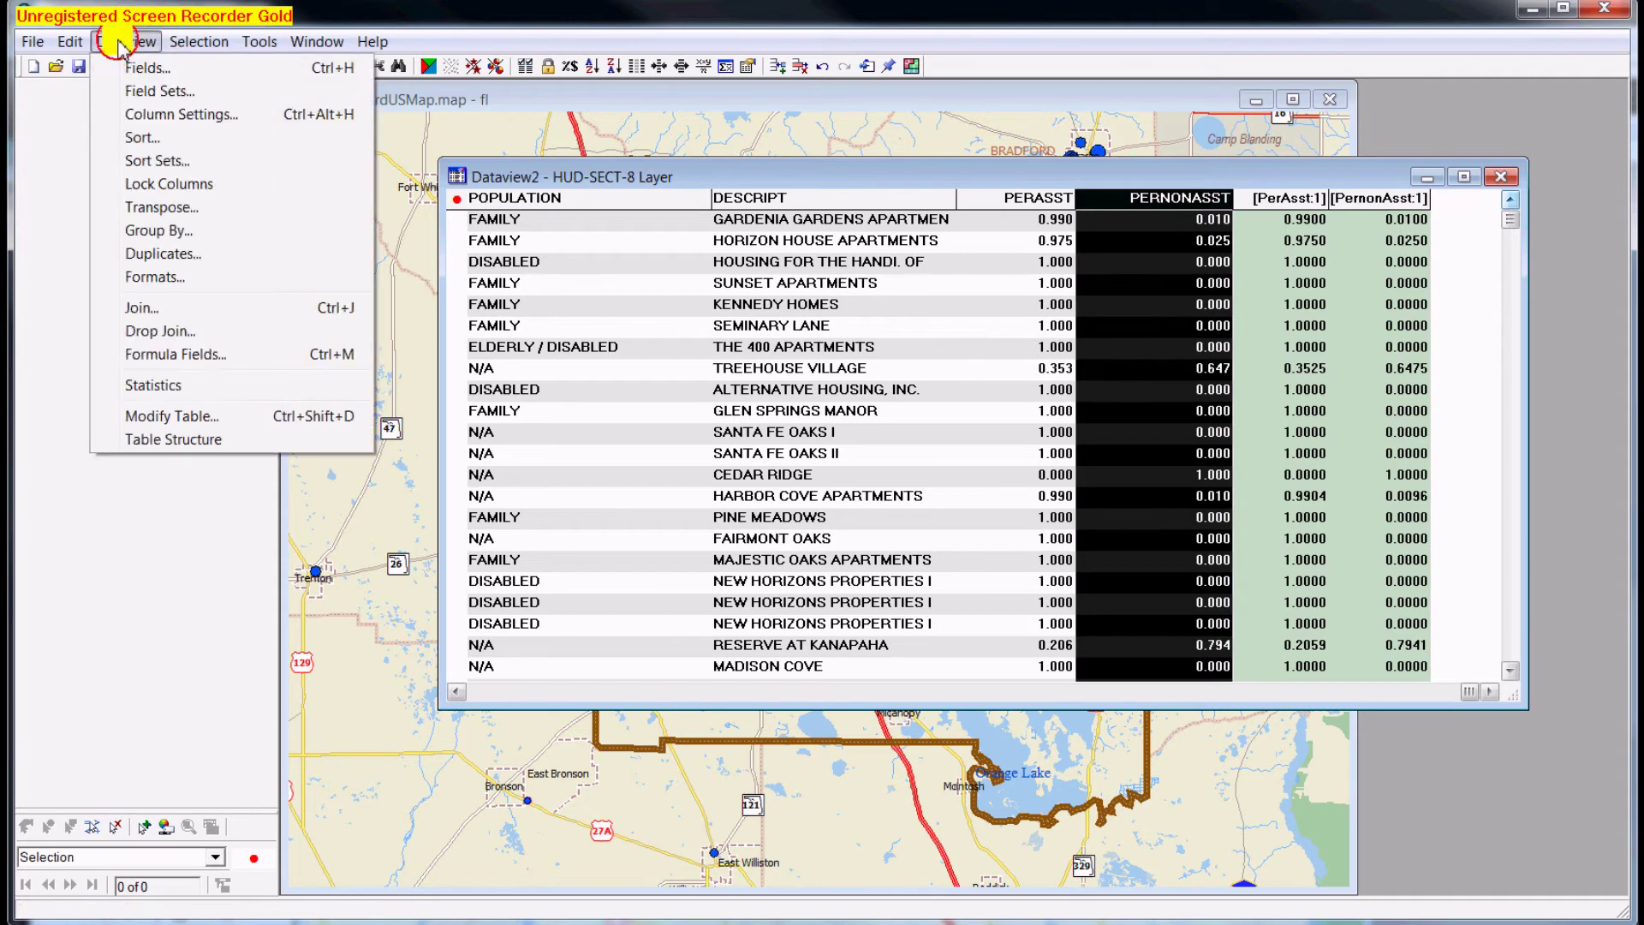
pyautogui.click(158, 420)
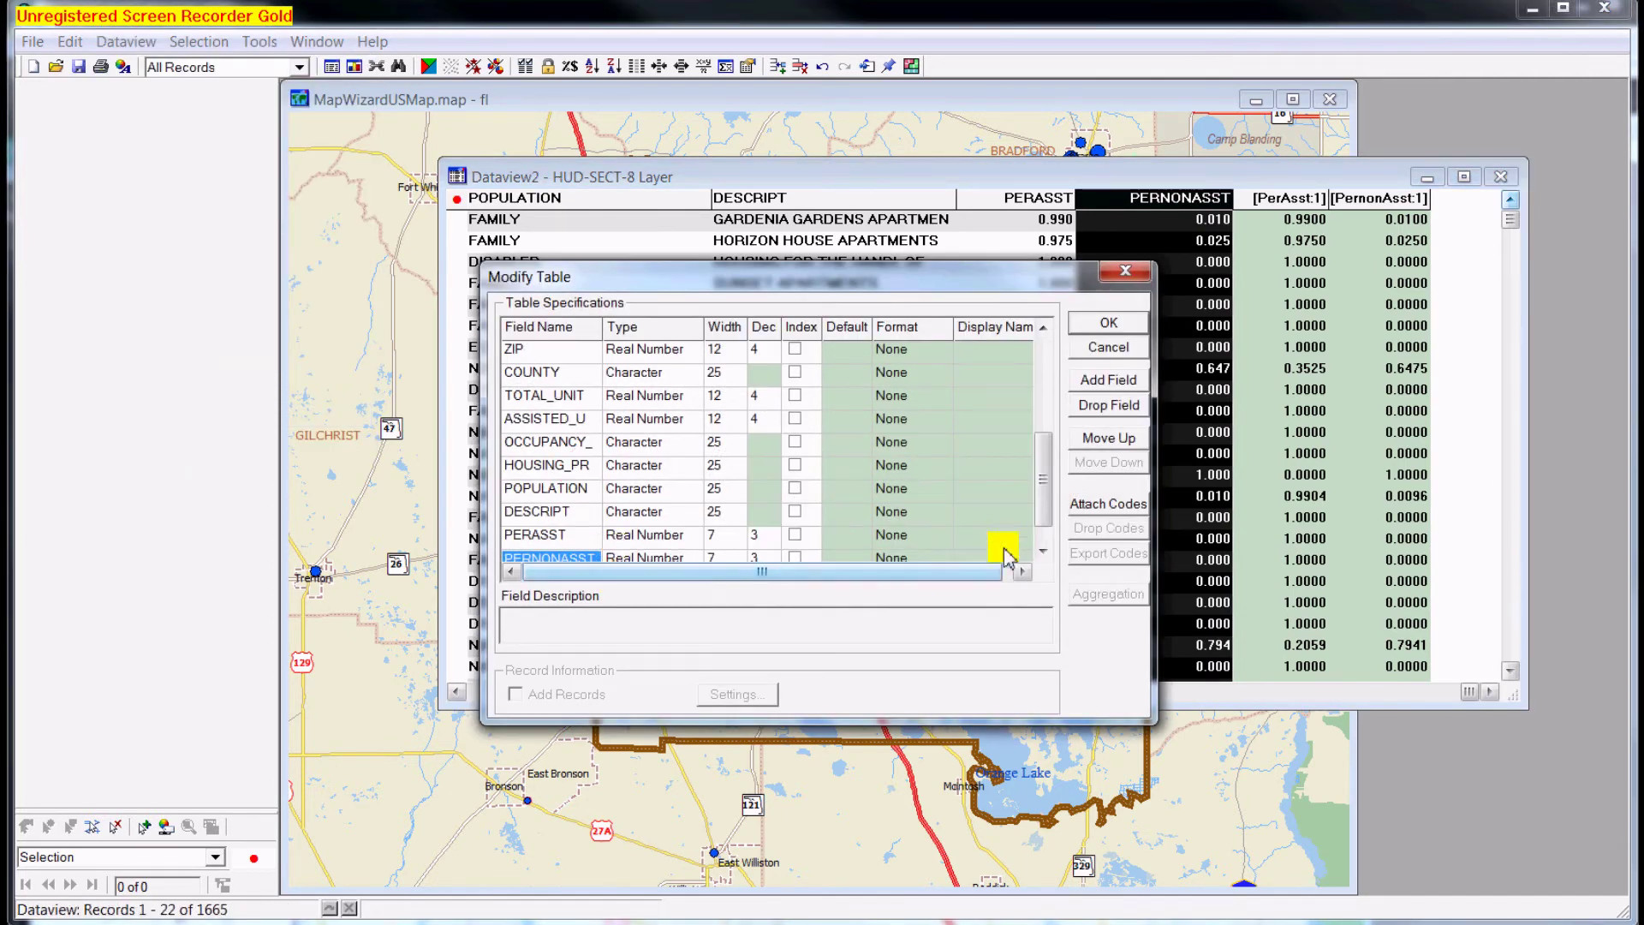
pyautogui.click(1043, 551)
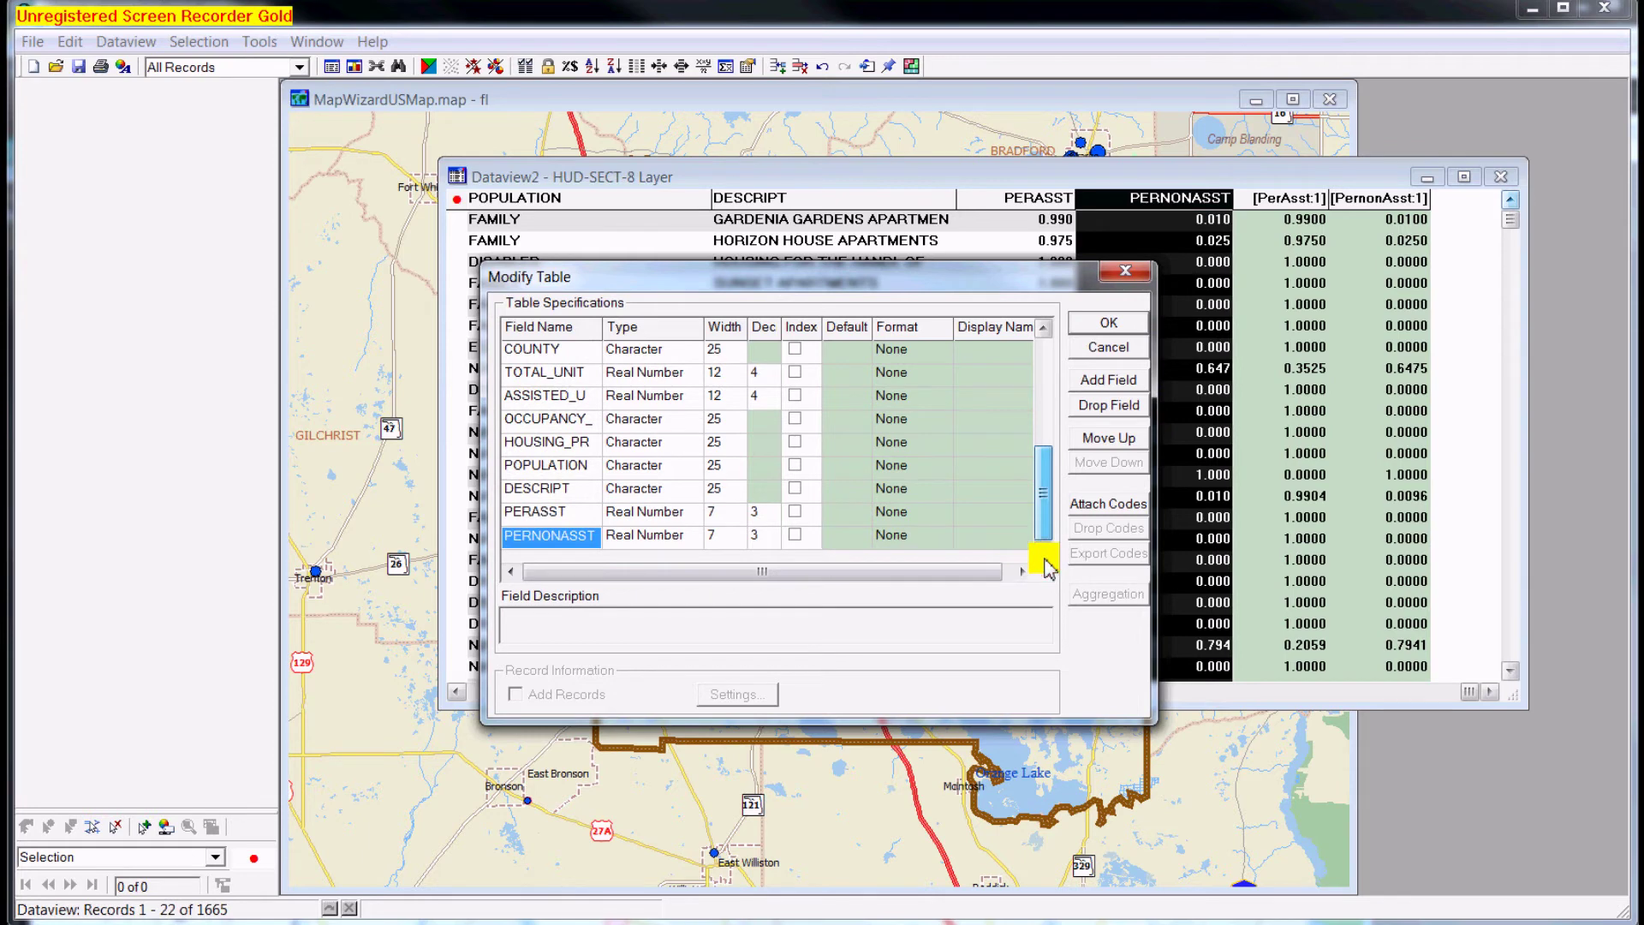
pyautogui.click(558, 514)
pyautogui.click(765, 512)
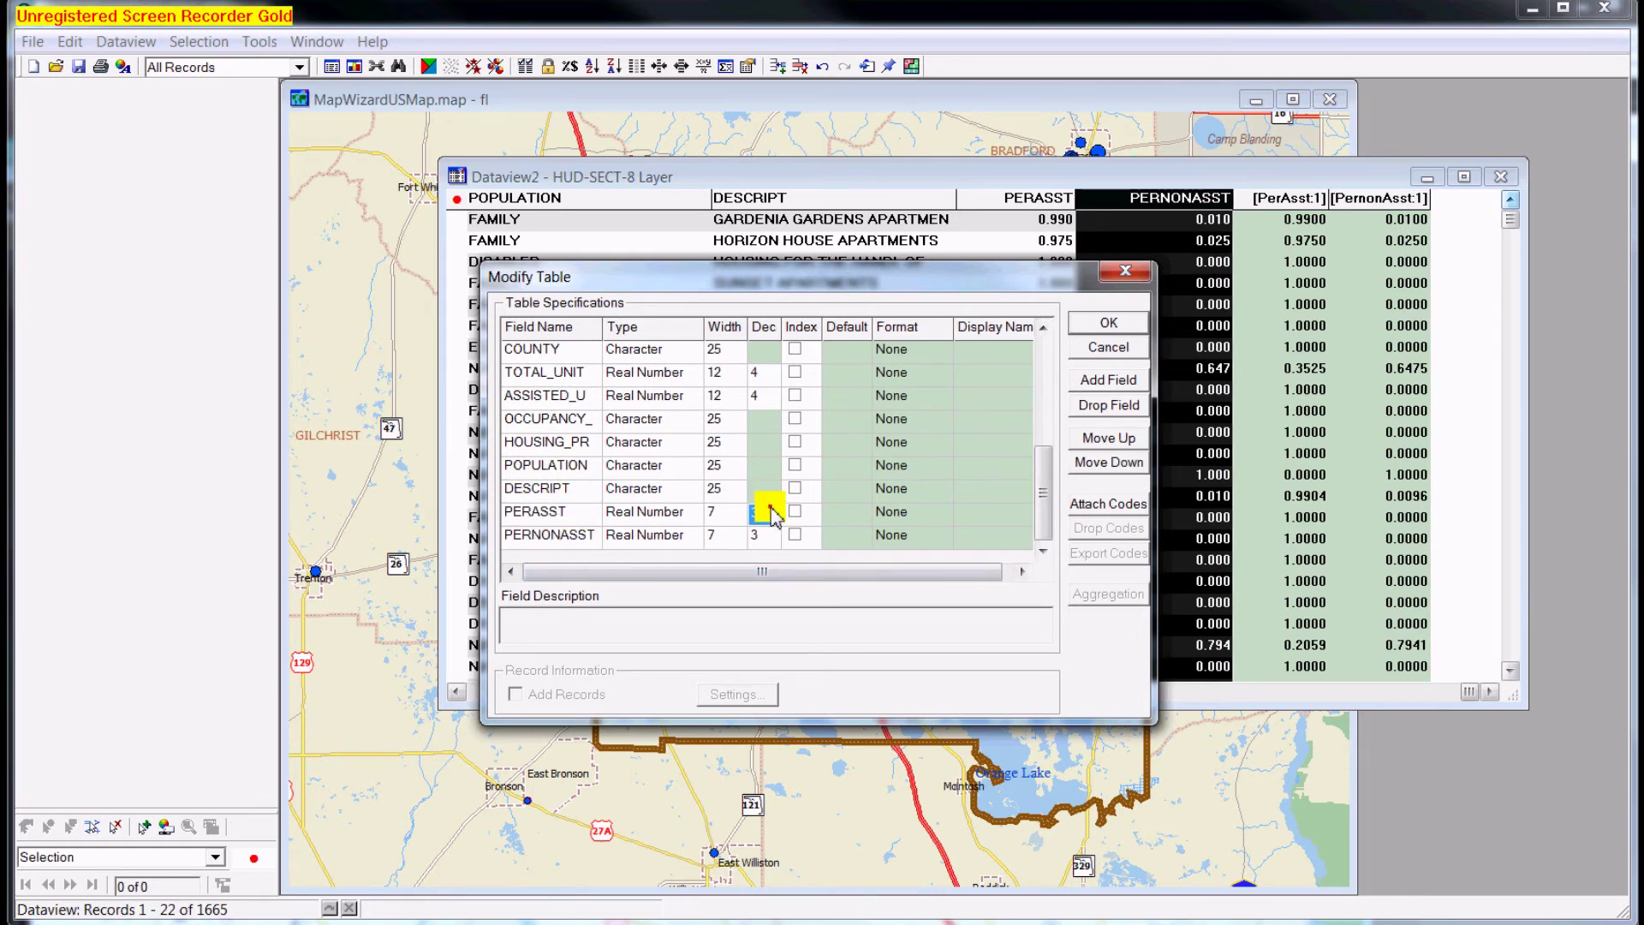
pyautogui.write('4')
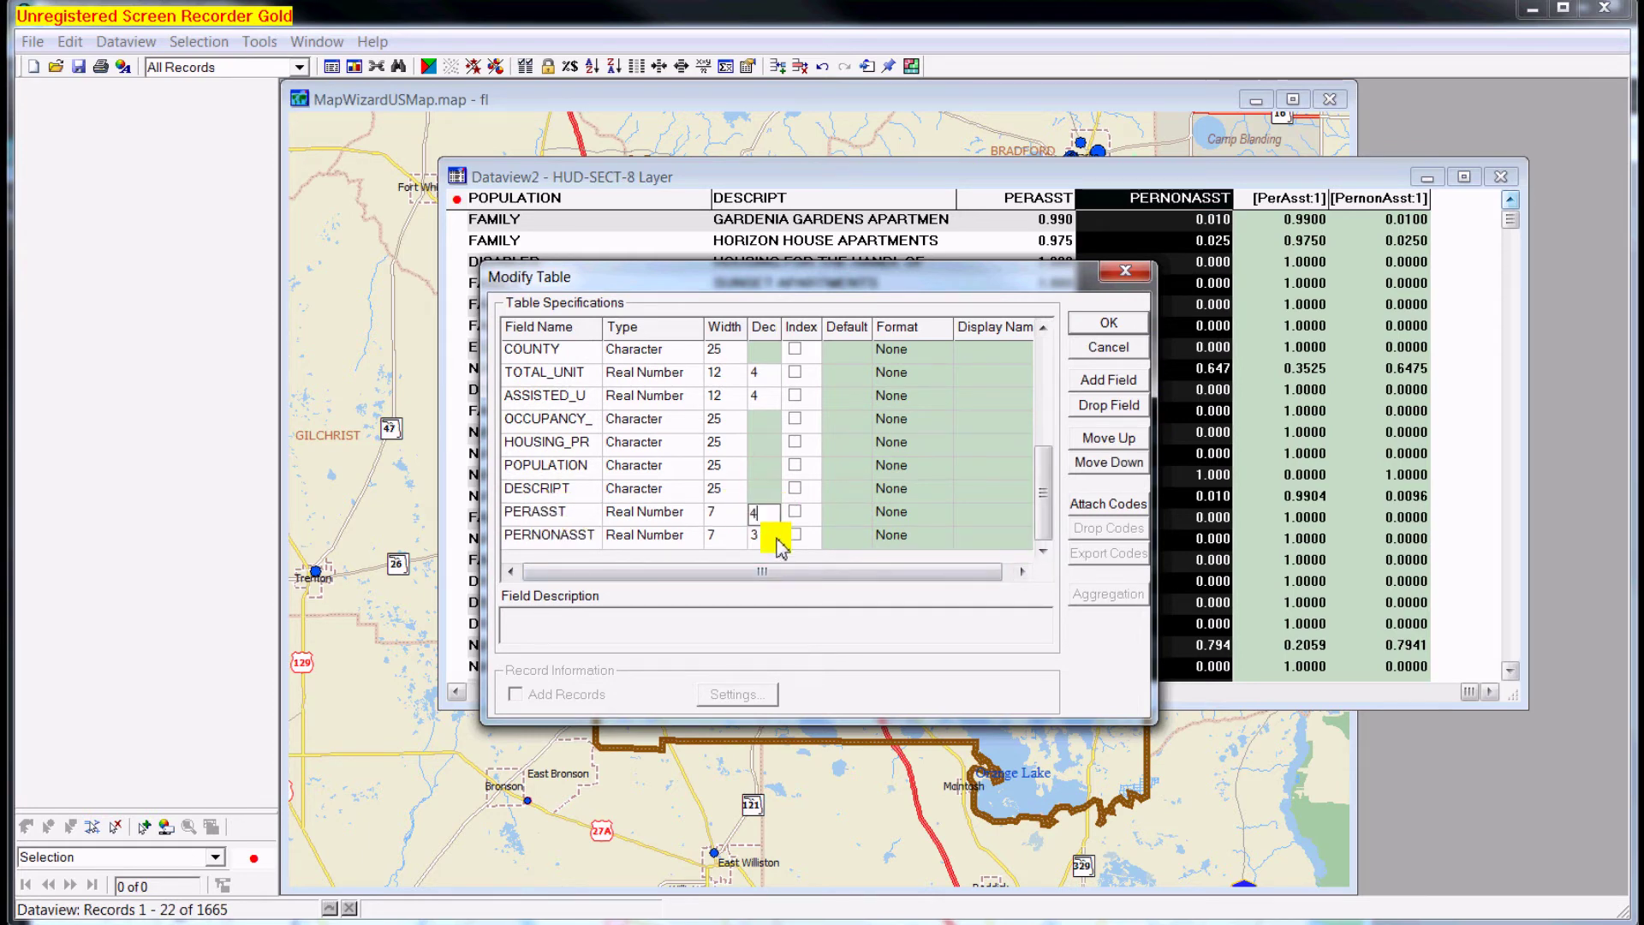
pyautogui.click(763, 536)
pyautogui.write('4')
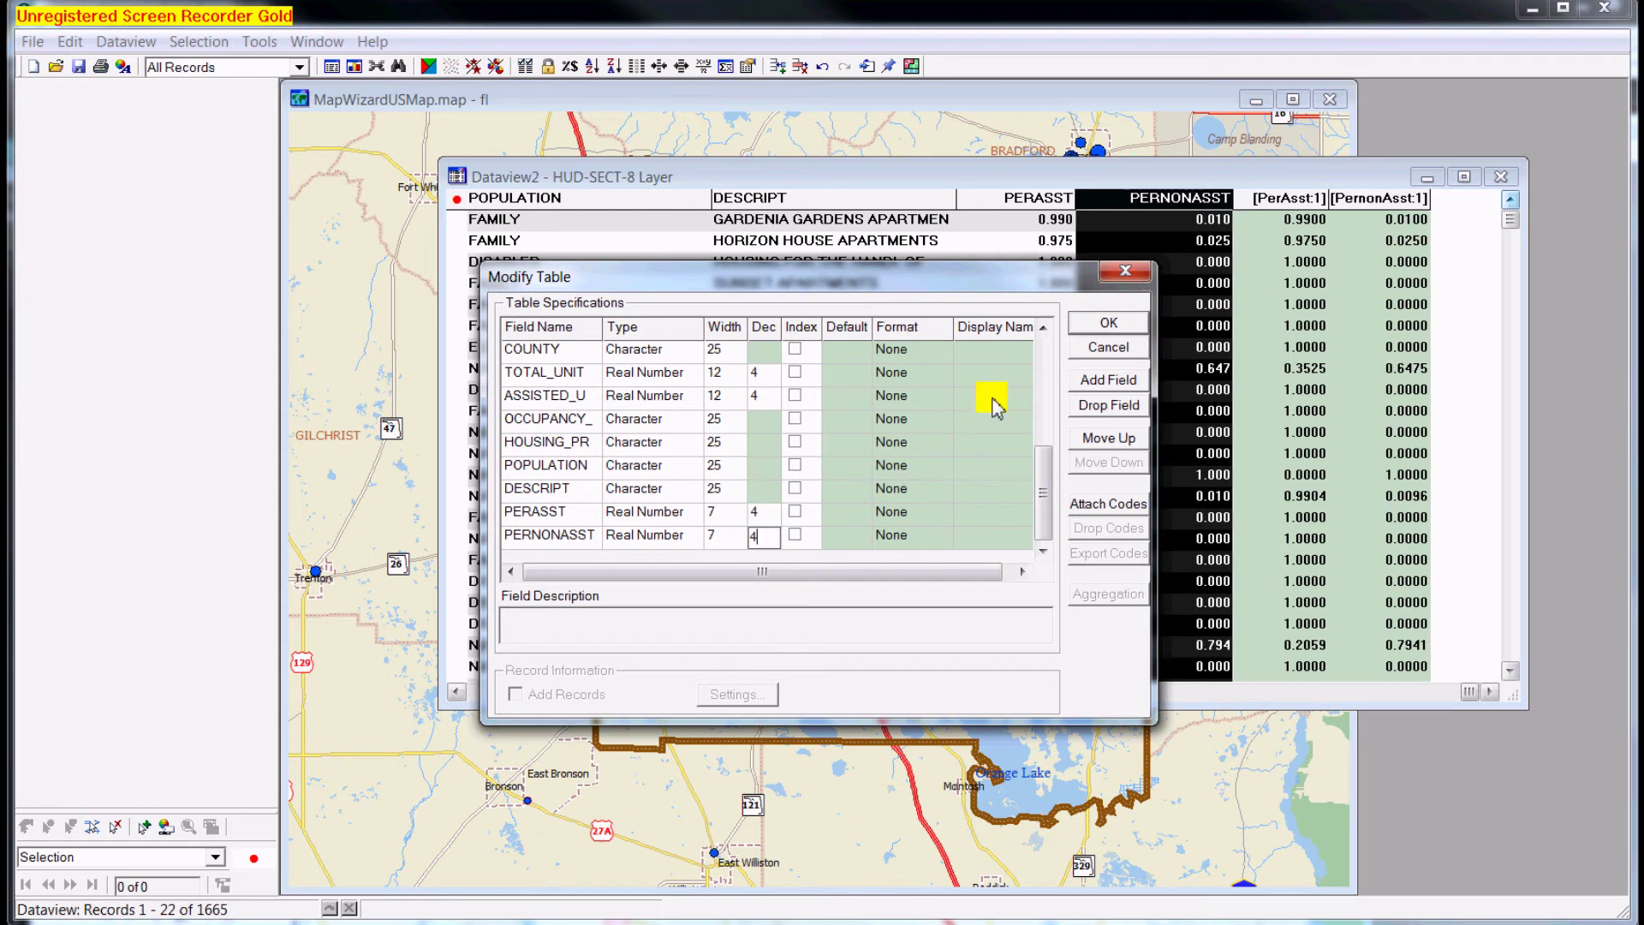
pyautogui.click(1096, 325)
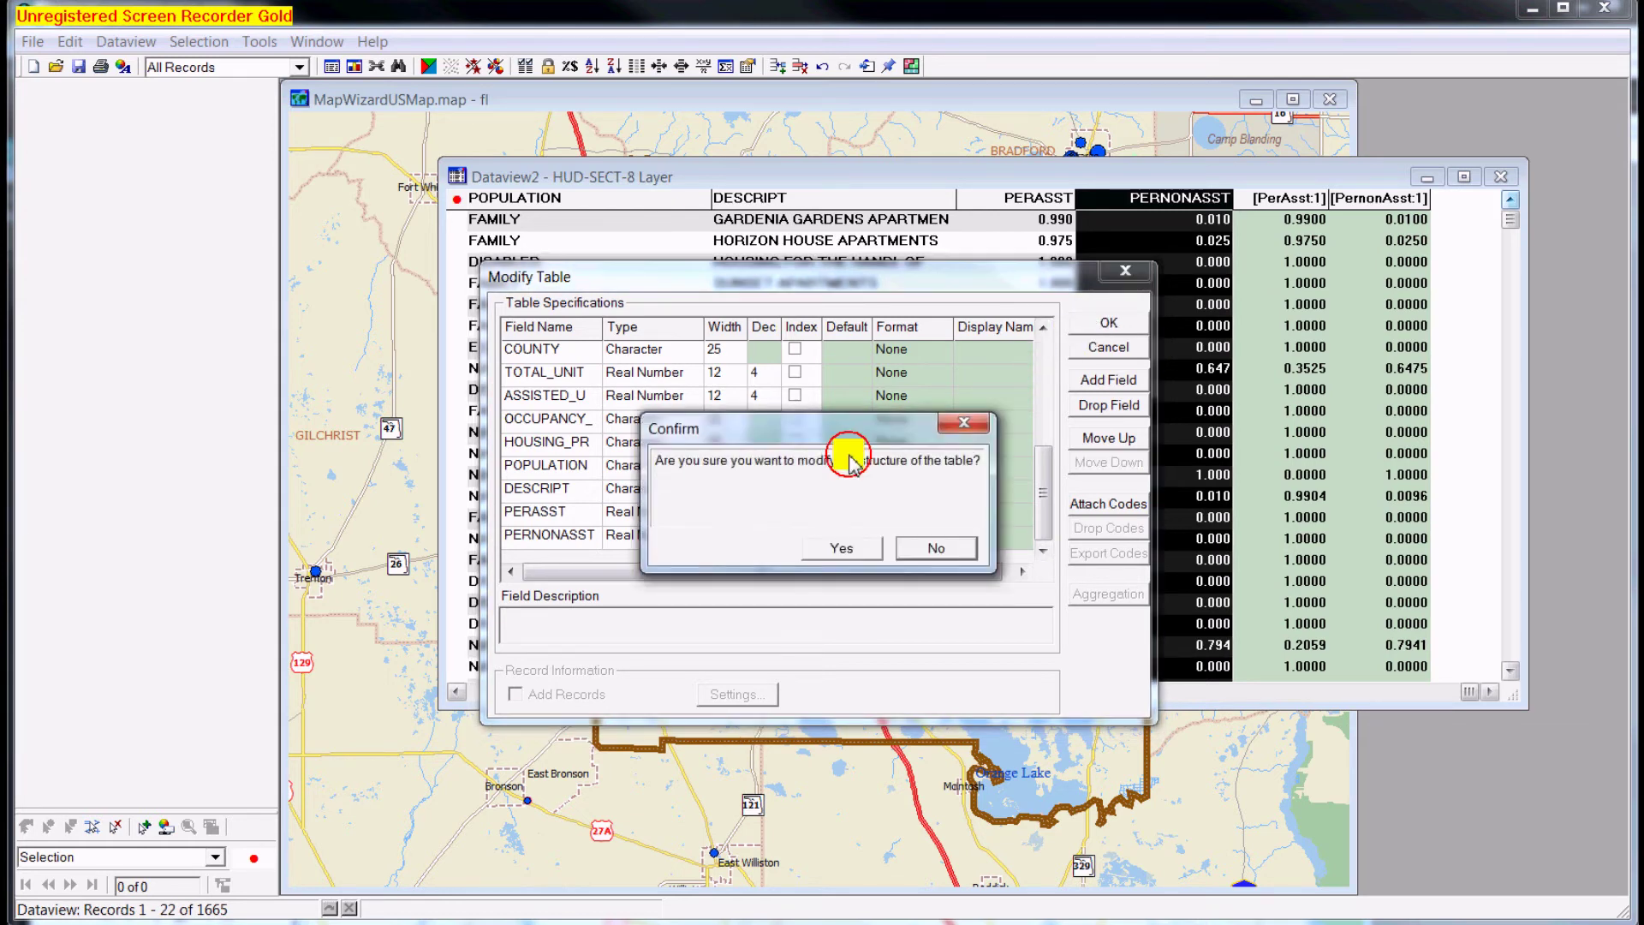
pyautogui.click(866, 561)
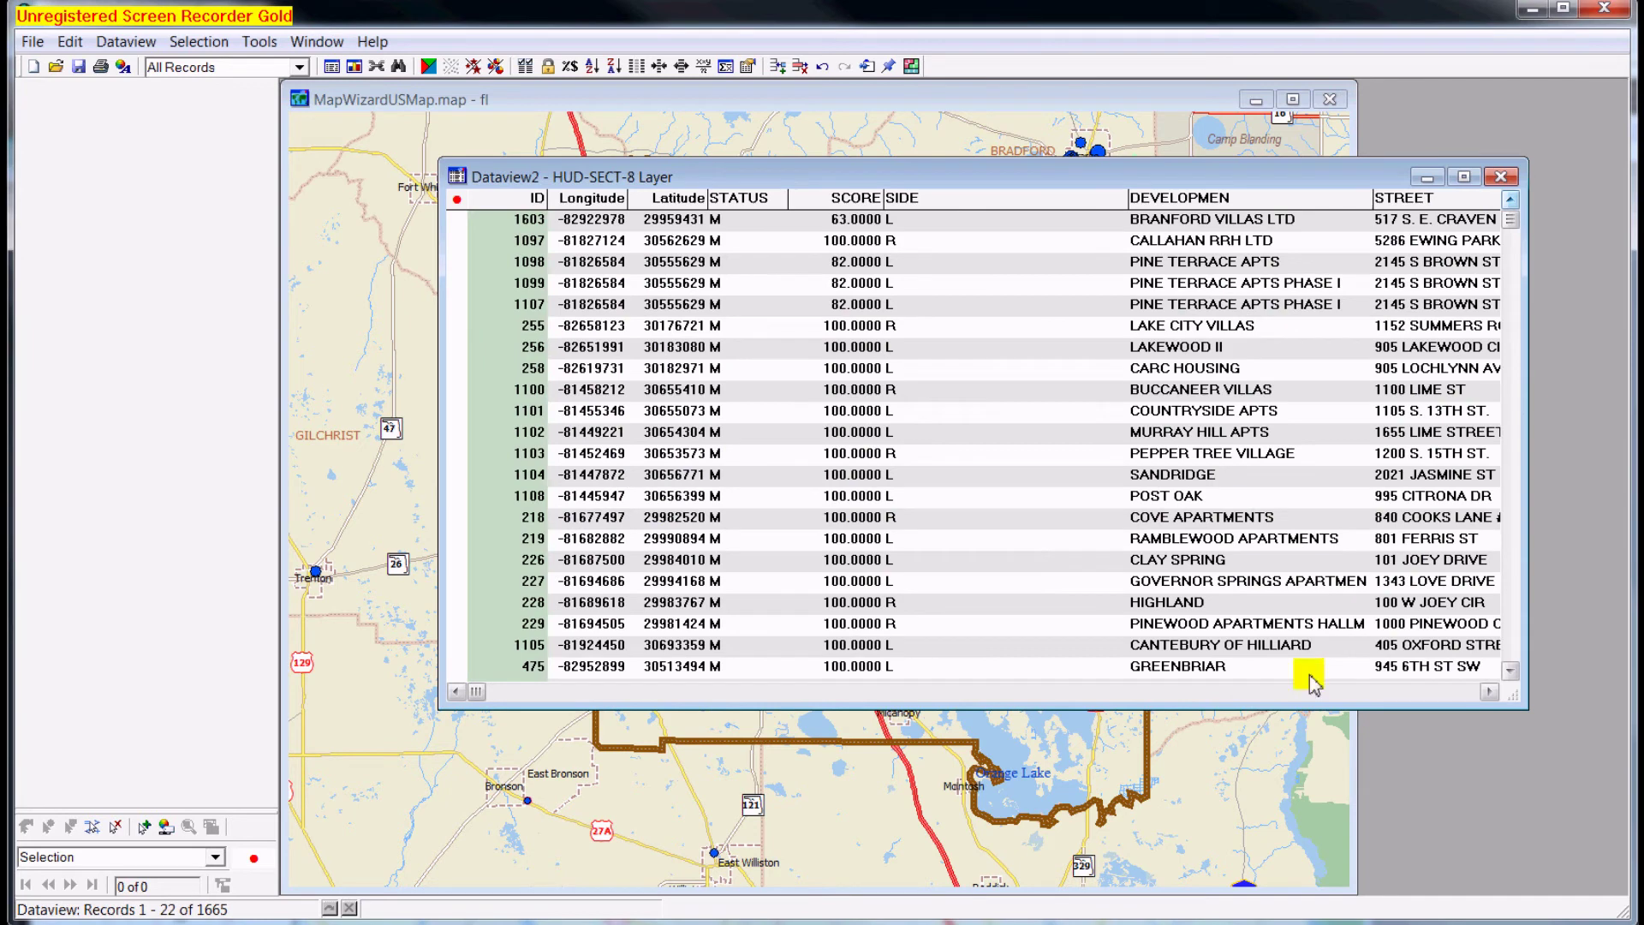
# Step: Compare the PERASST and PERNONASST values with the two formula fields, including those in the TM ALEXANDER record
pyautogui.click(1446, 698)
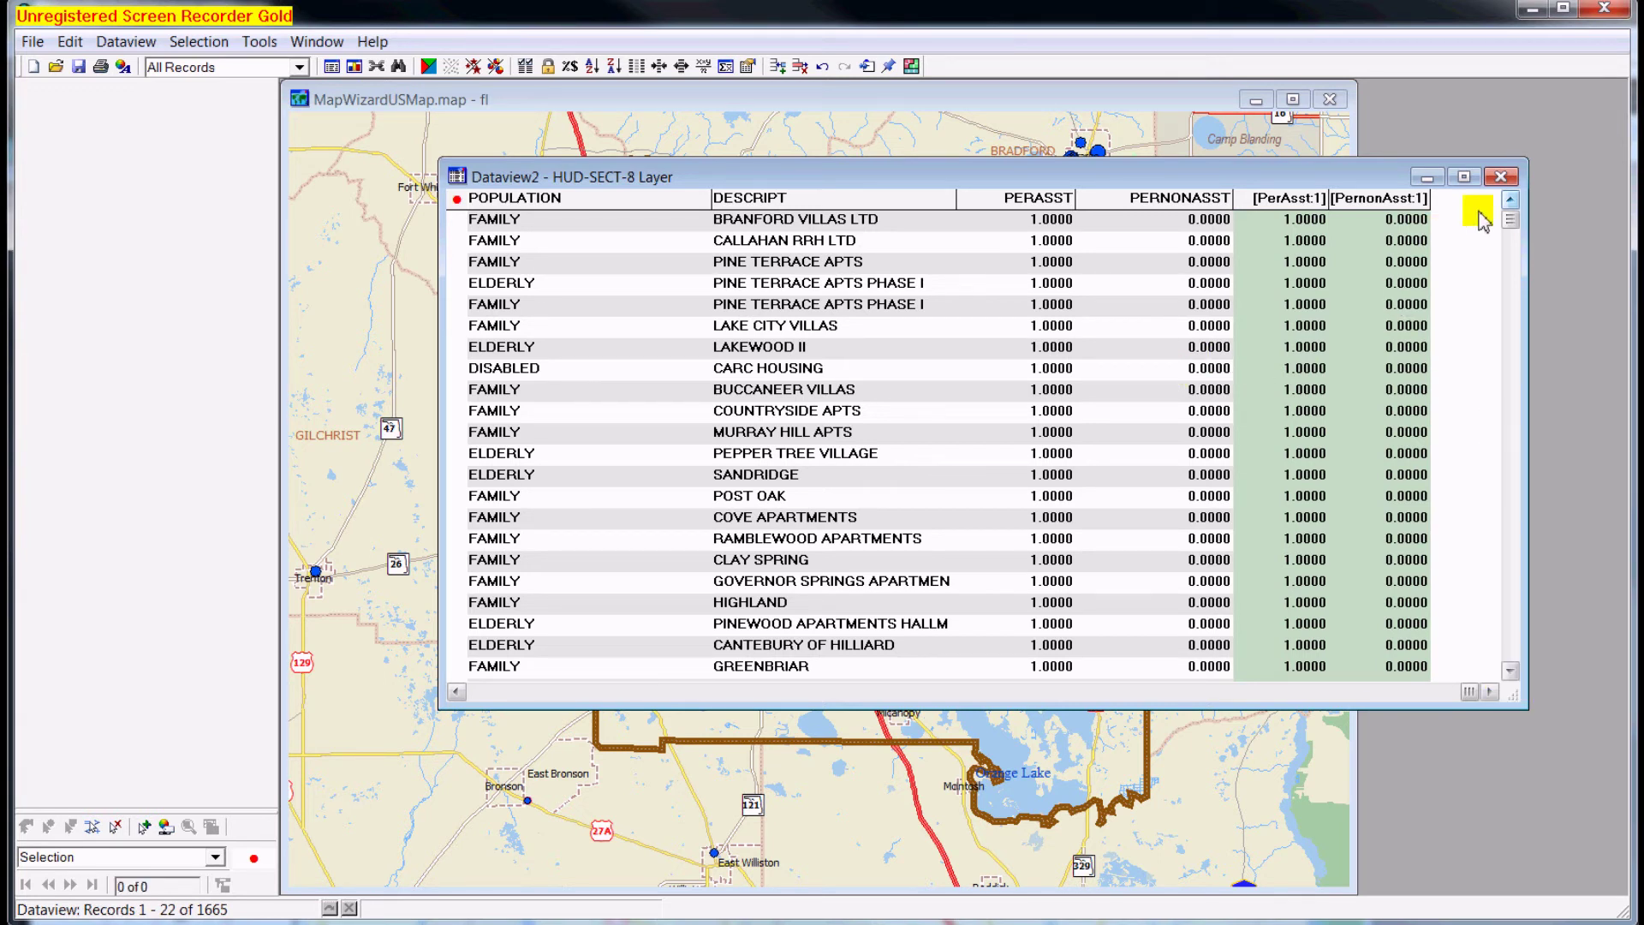
pyautogui.moveTo(1509, 213); pyautogui.dragTo(1507, 441)
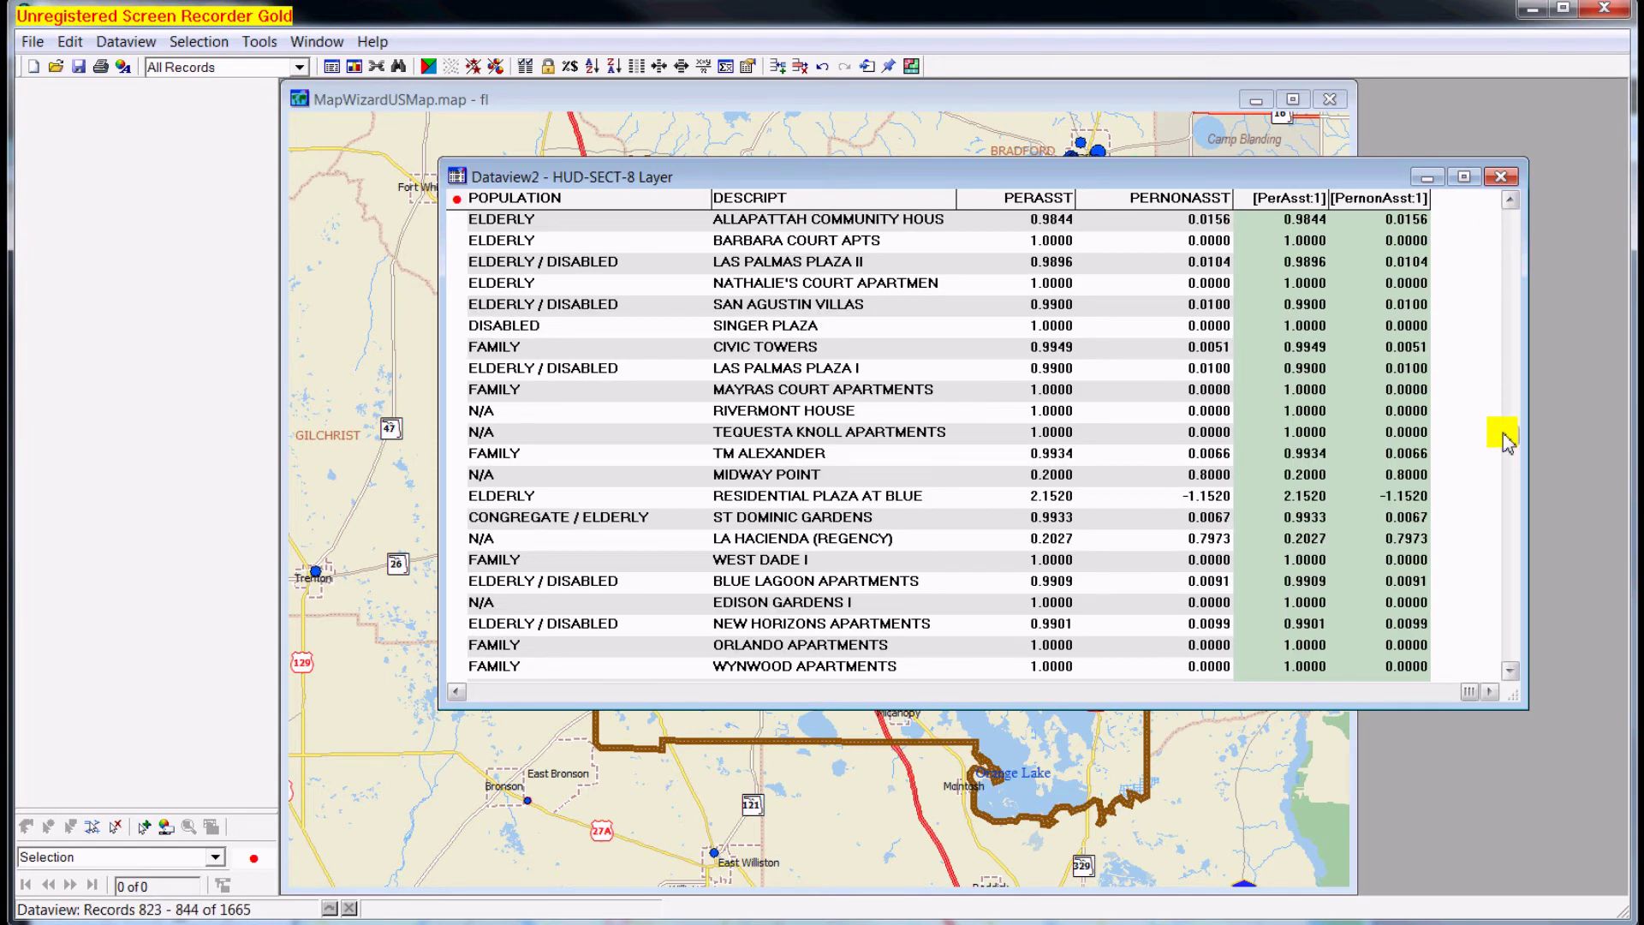
pyautogui.click(1211, 459)
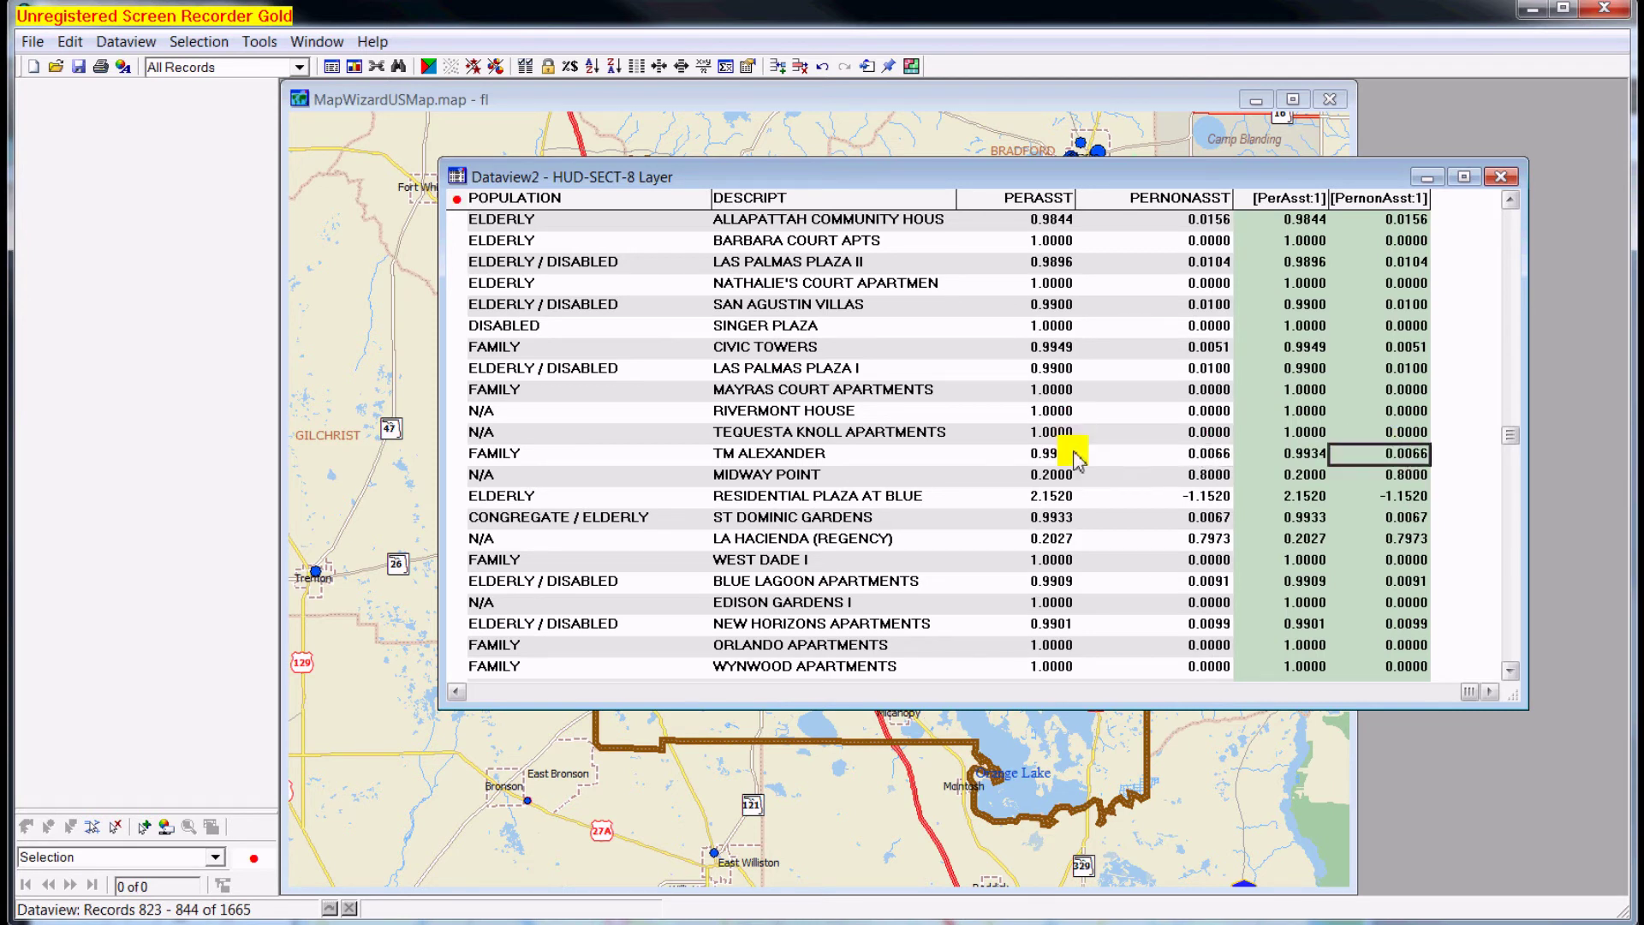
pyautogui.click(1216, 458)
pyautogui.click(1300, 458)
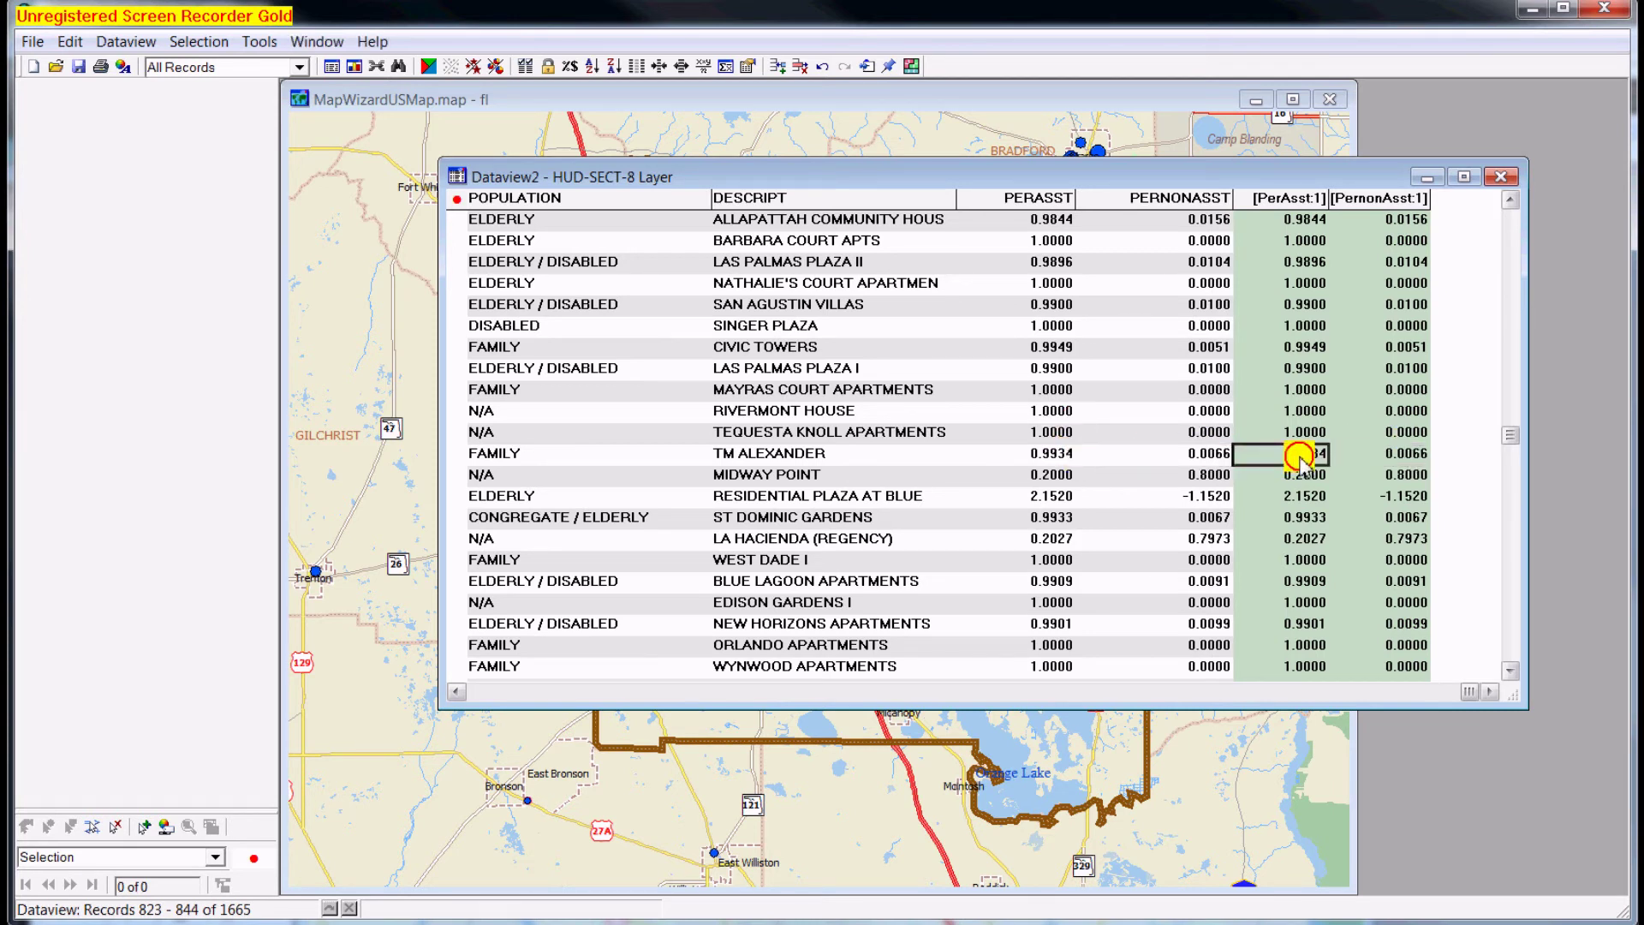
# Step: Set up an export of all features to a Standard Geographic File with layer name HUD-SECT-8 Layer-v2, added to the map
pyautogui.click(267, 43)
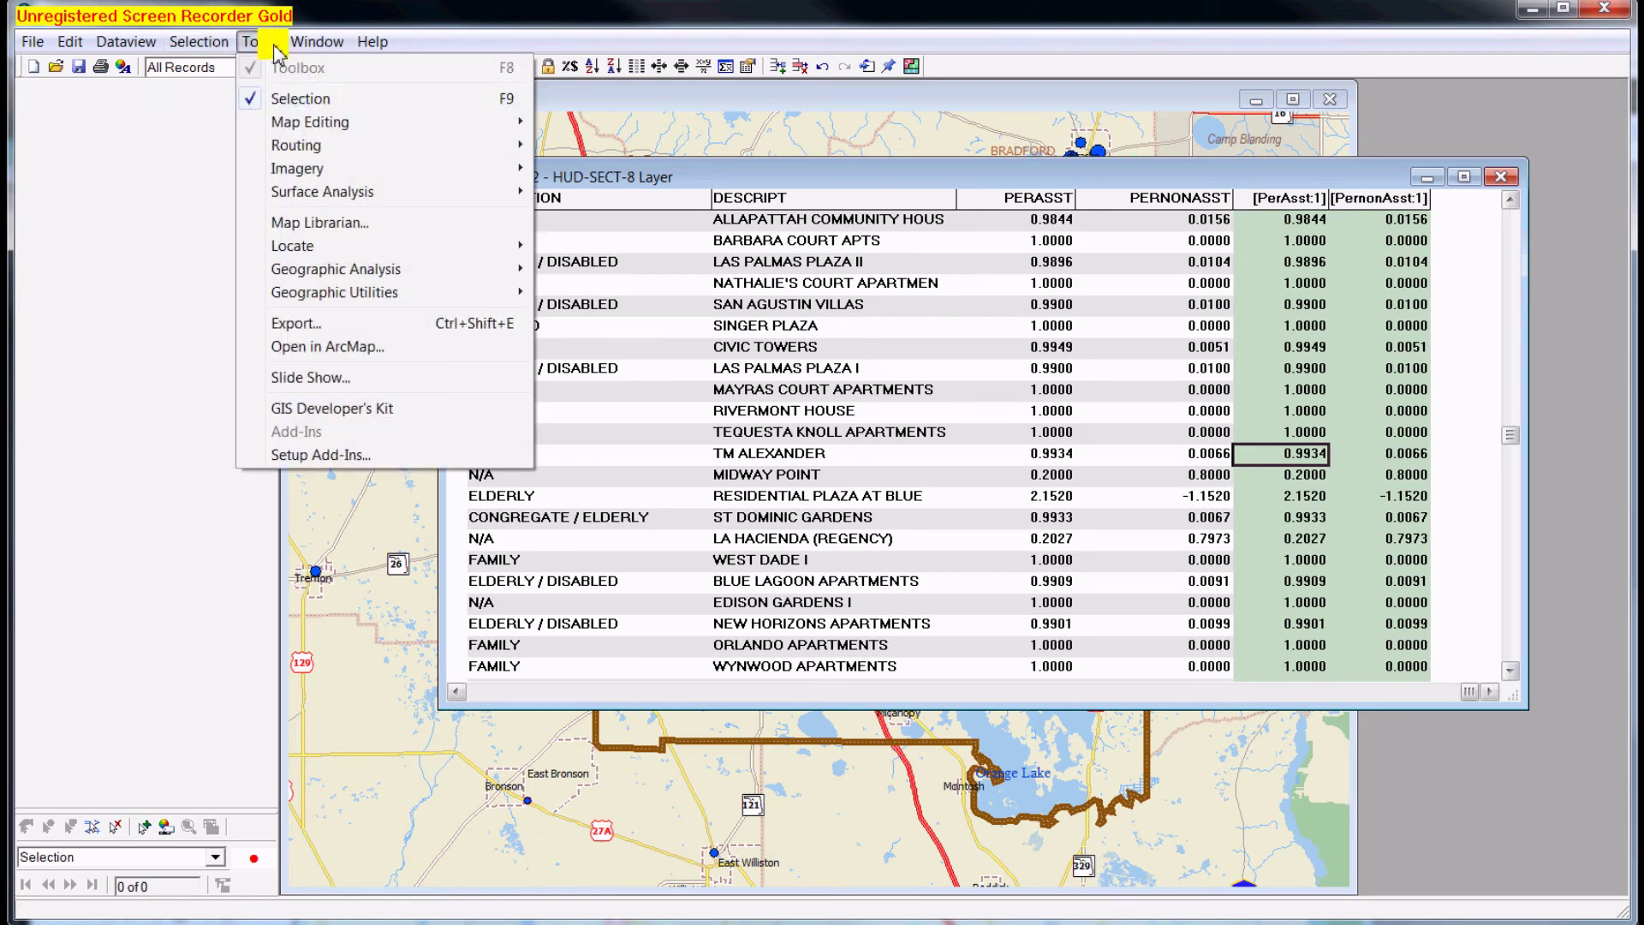
pyautogui.click(323, 325)
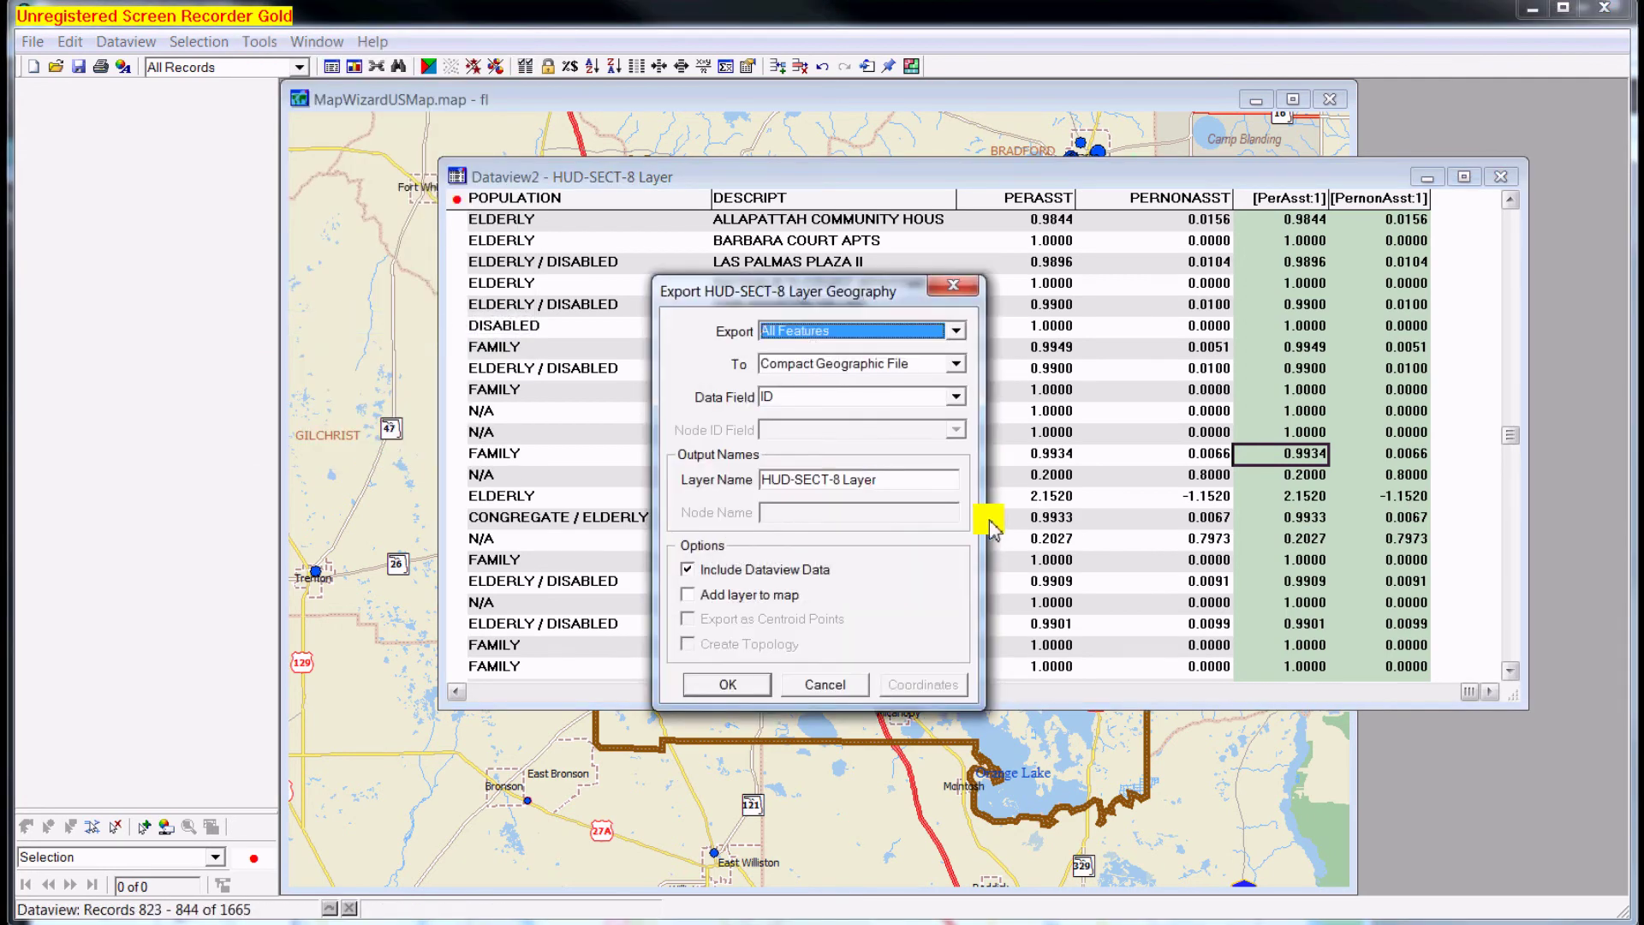
pyautogui.click(955, 364)
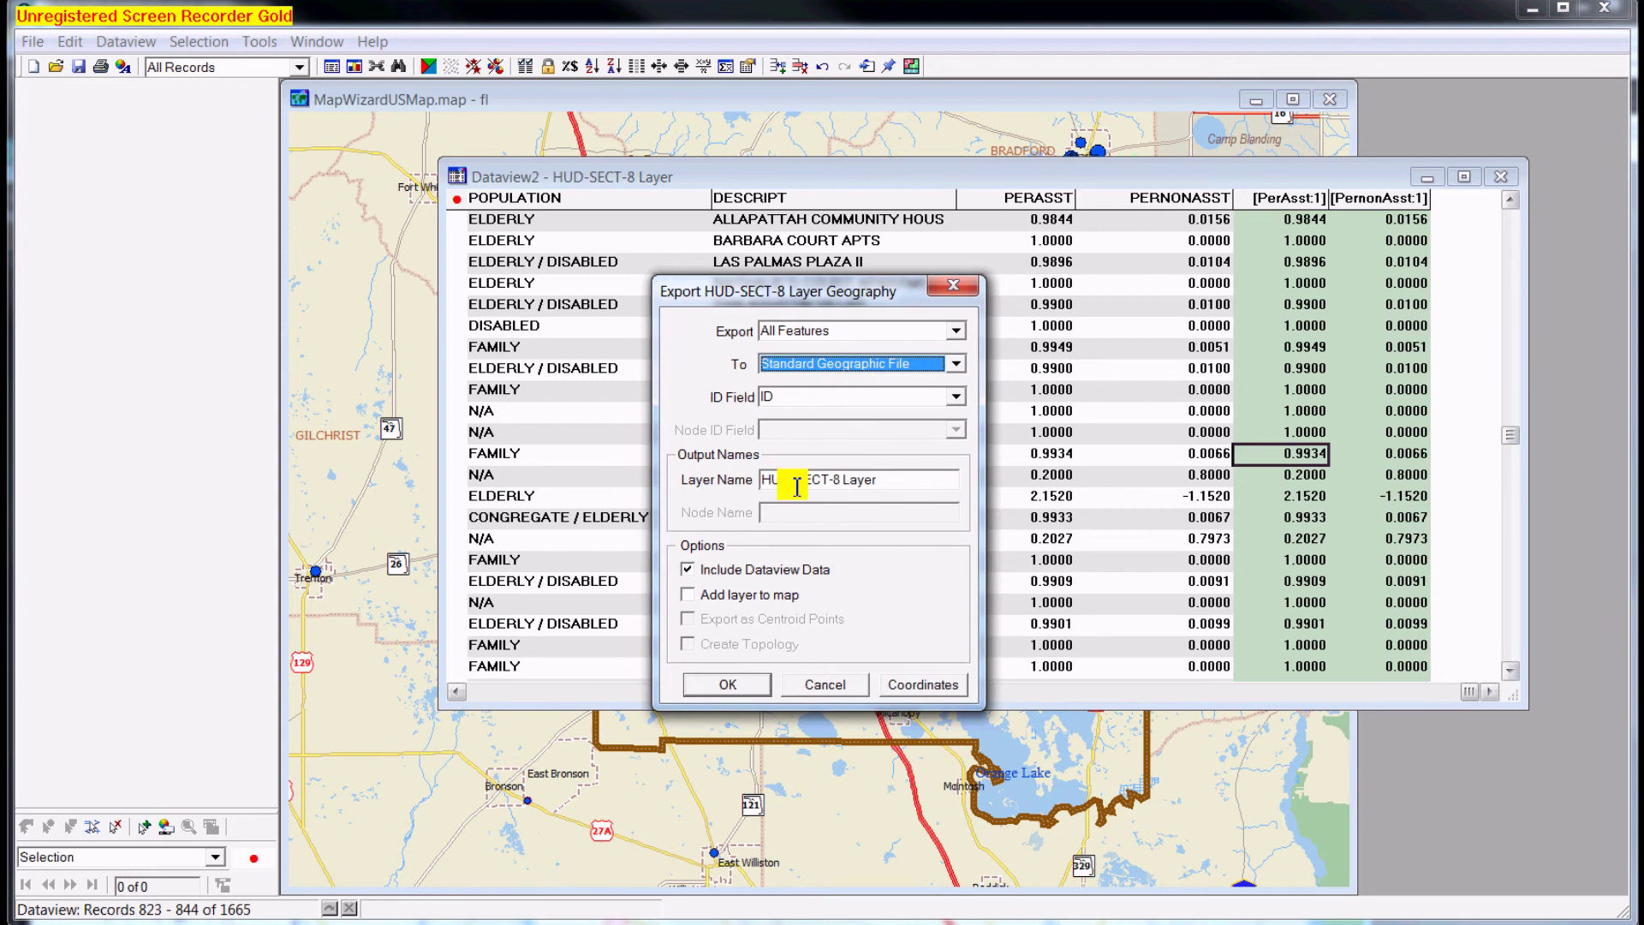
pyautogui.click(896, 479)
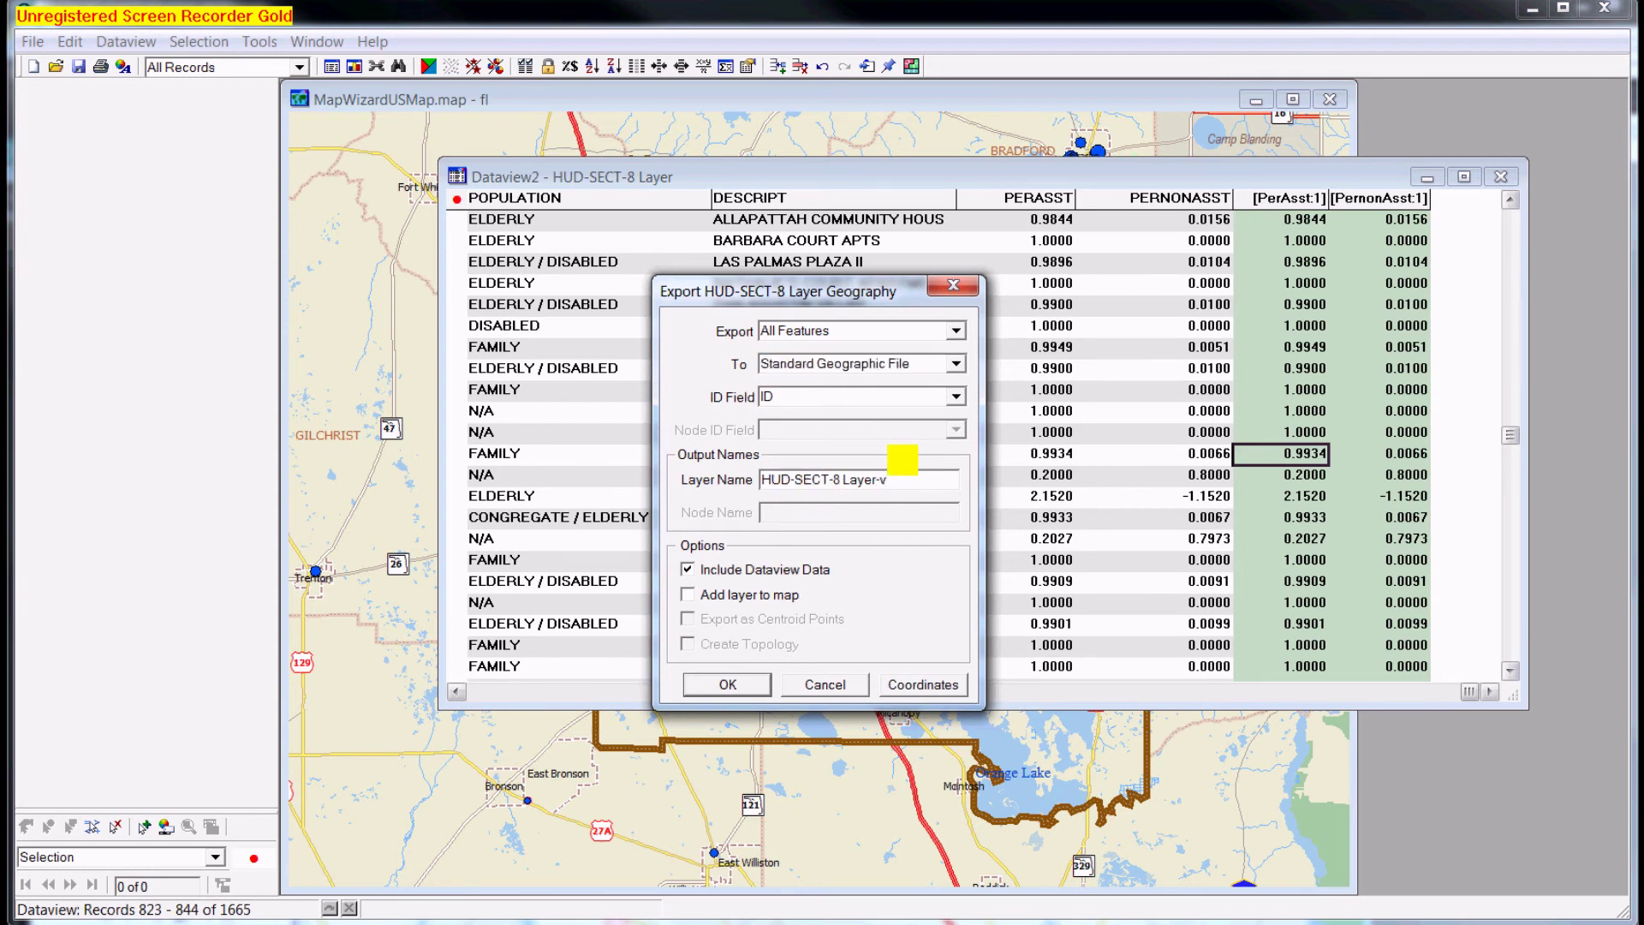
pyautogui.click(689, 594)
pyautogui.click(724, 685)
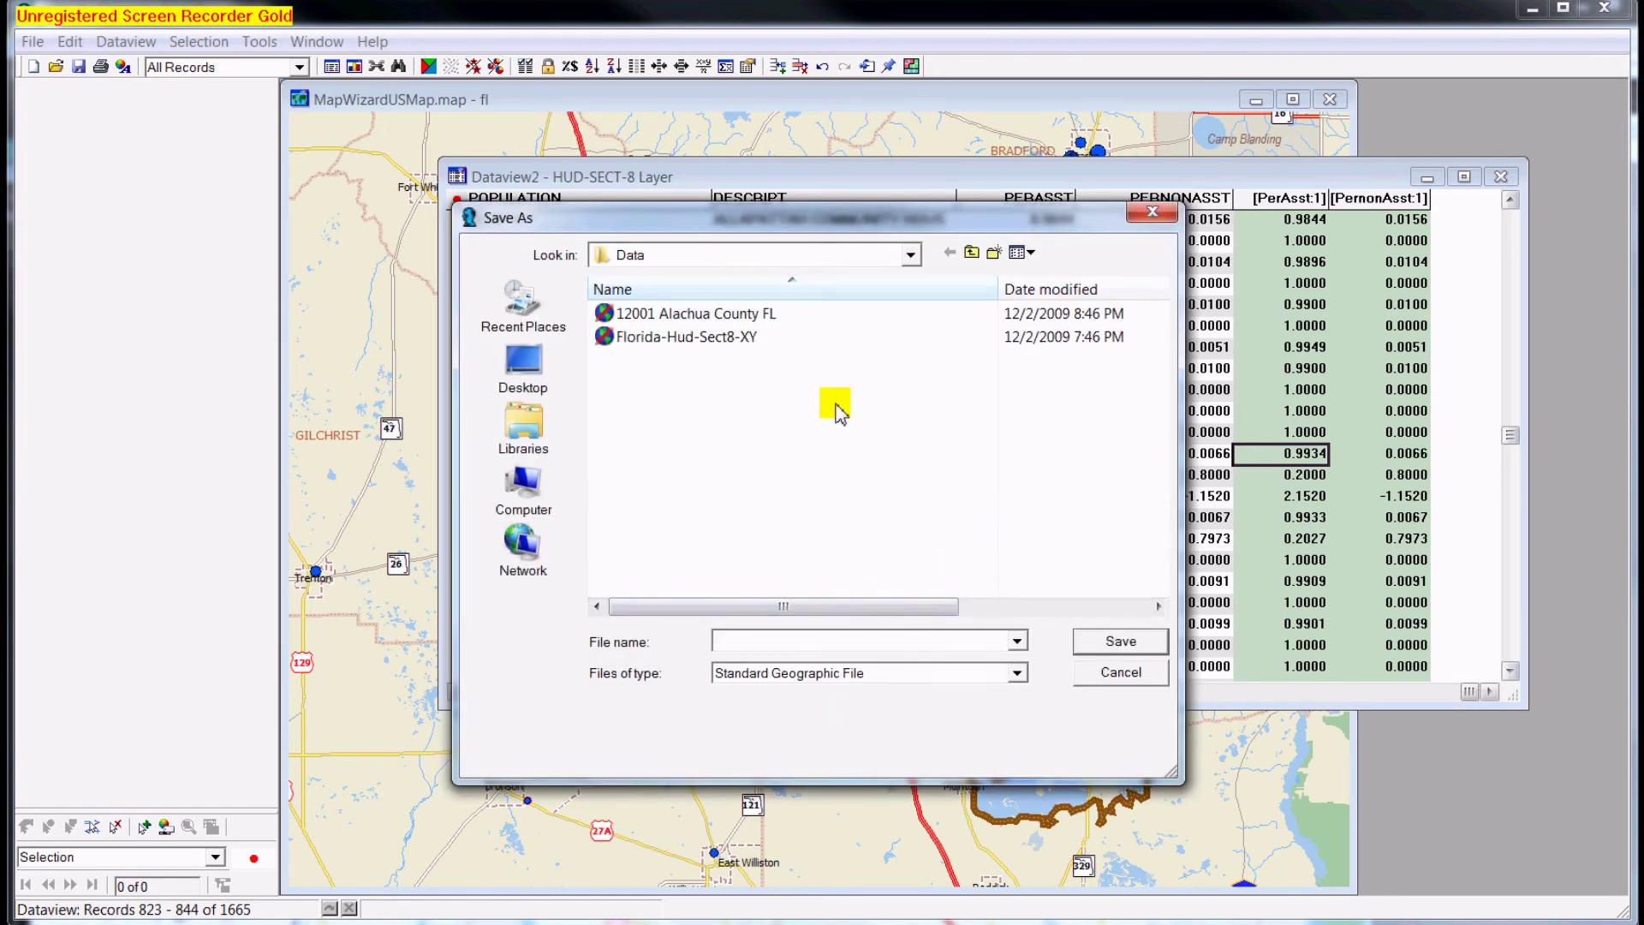
# Step: Save the exported geographic file as Florida-Hud-Sect8-XY-v2 in the Data folder and close the HUD-SECT-8 dataview
pyautogui.click(742, 342)
pyautogui.click(893, 643)
pyautogui.doubleClick(895, 643)
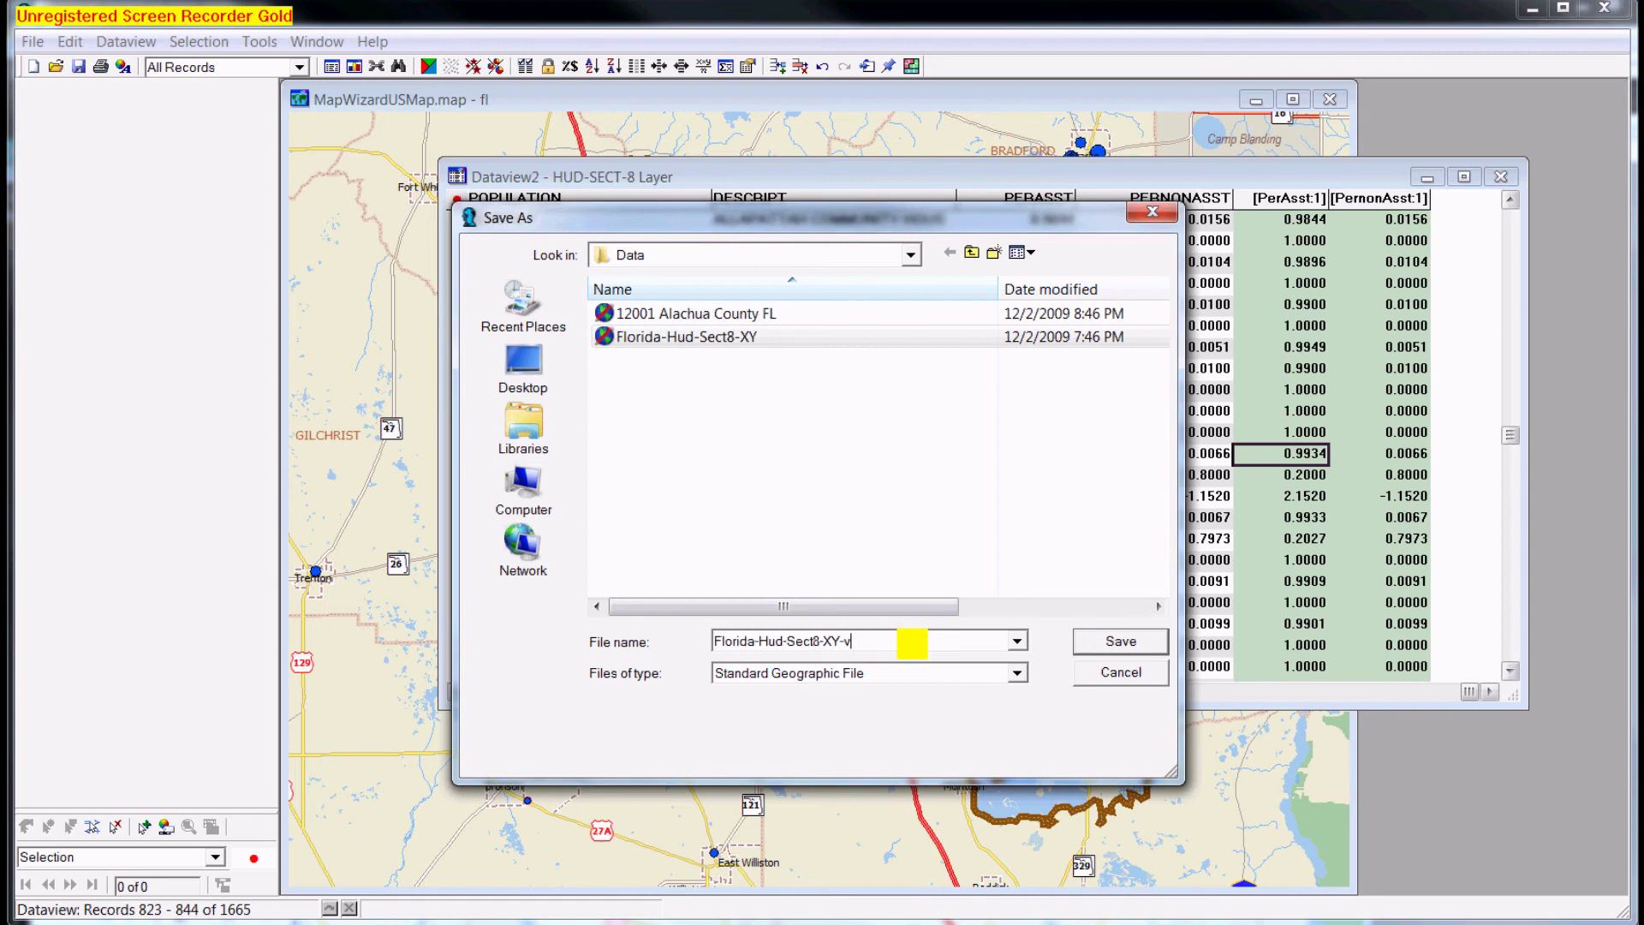
pyautogui.click(1113, 643)
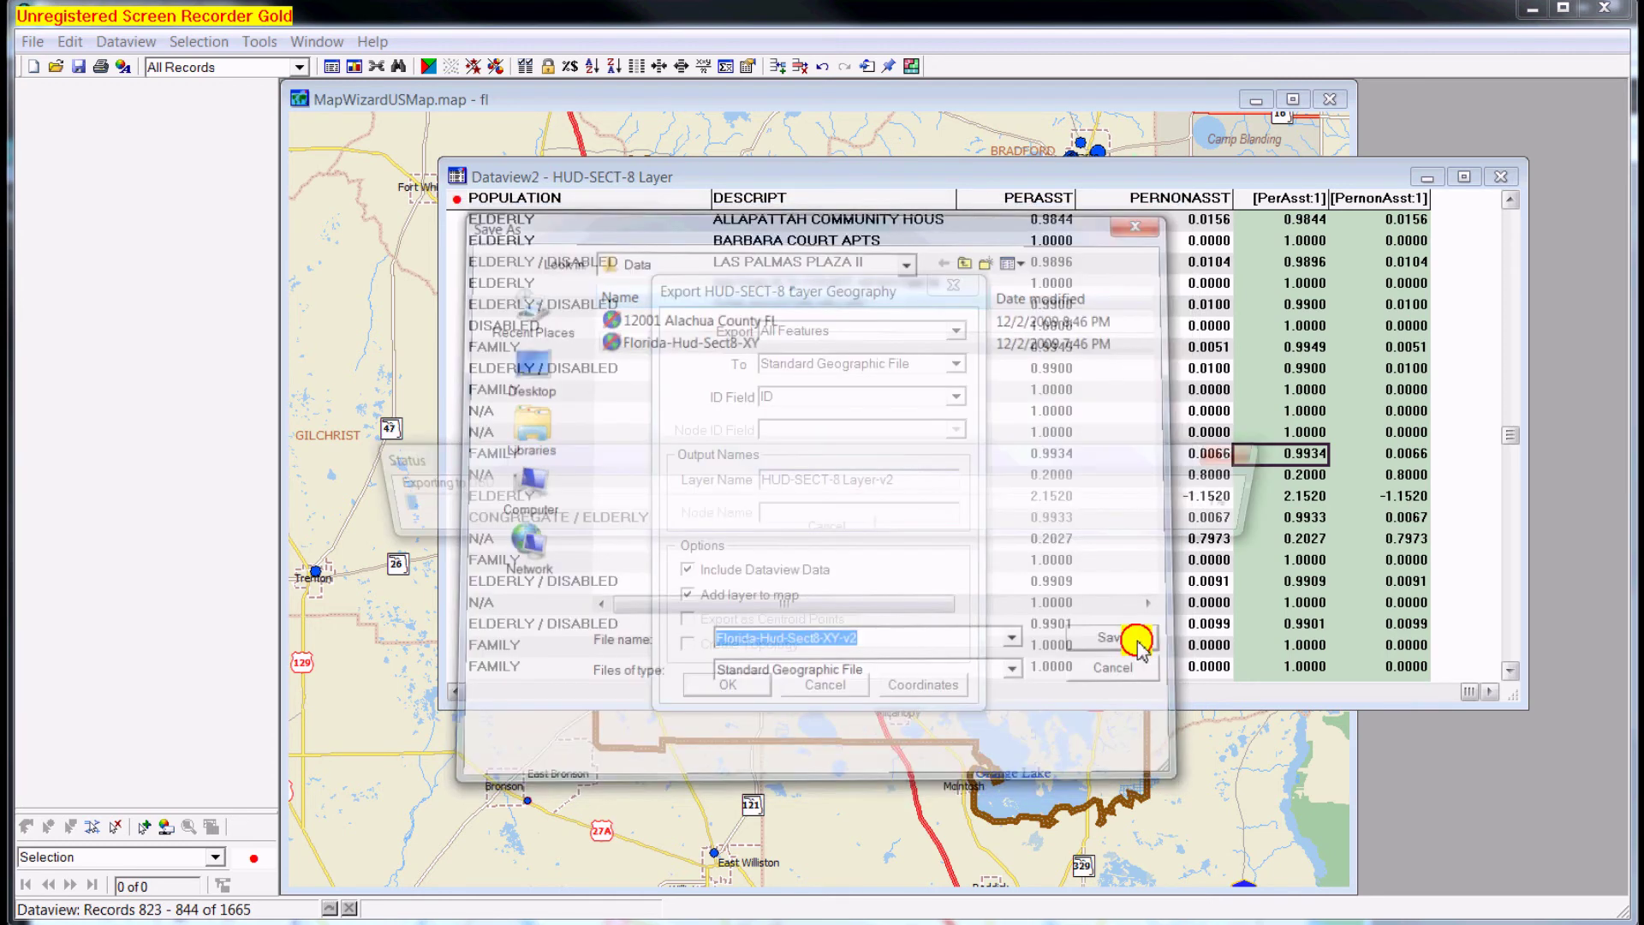
pyautogui.click(749, 682)
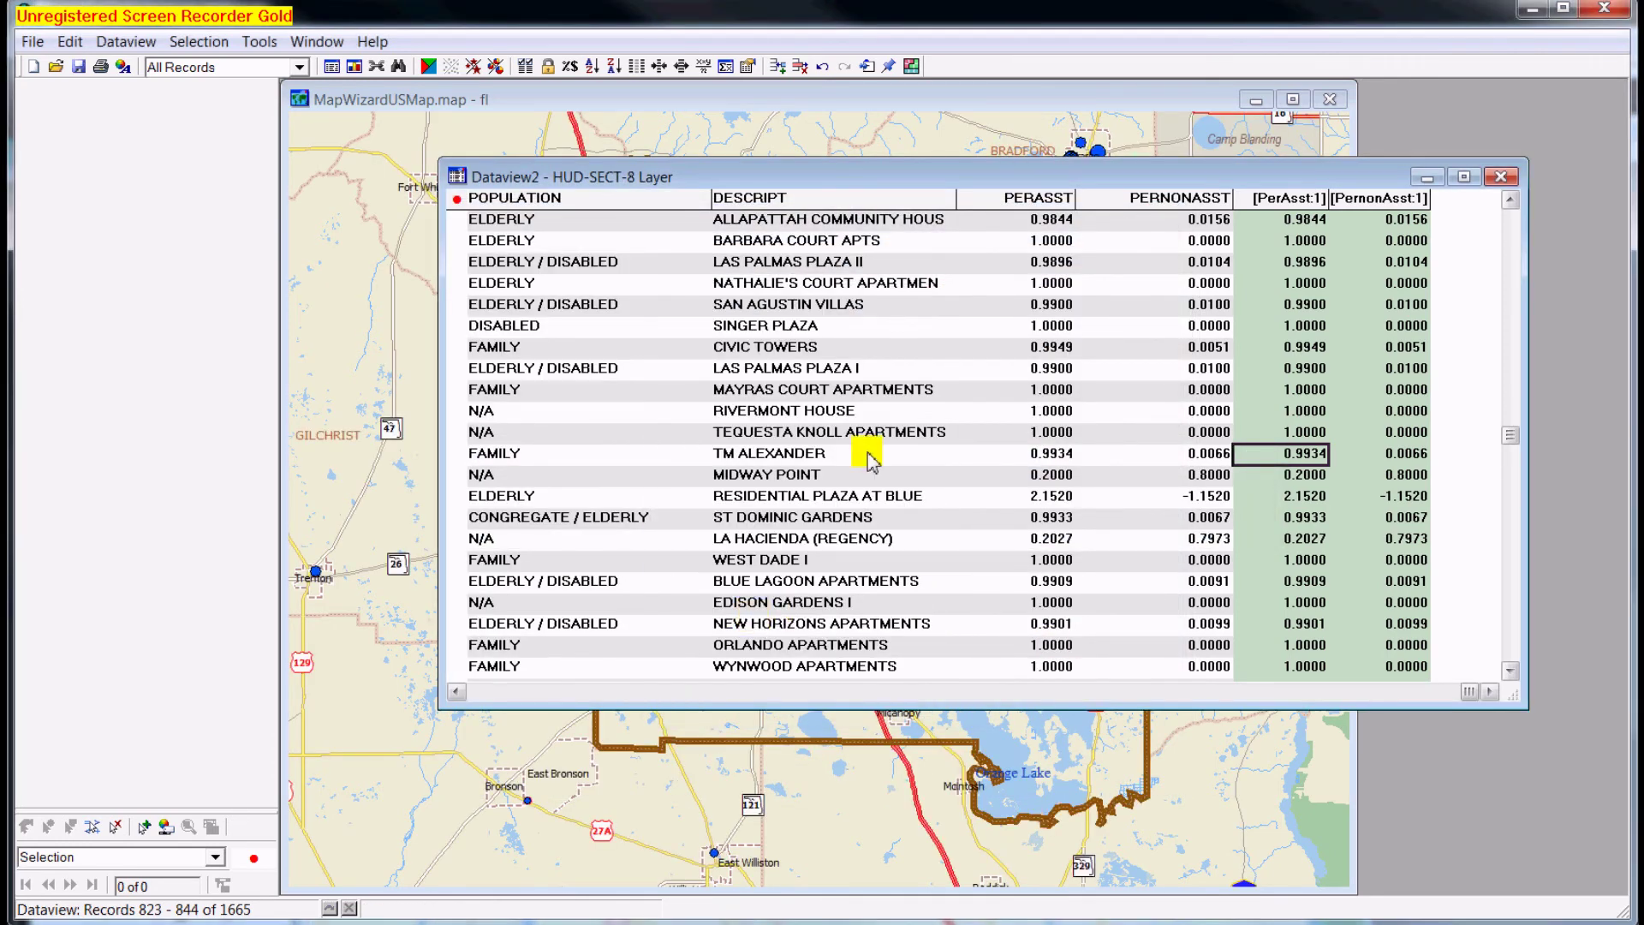
pyautogui.click(1502, 177)
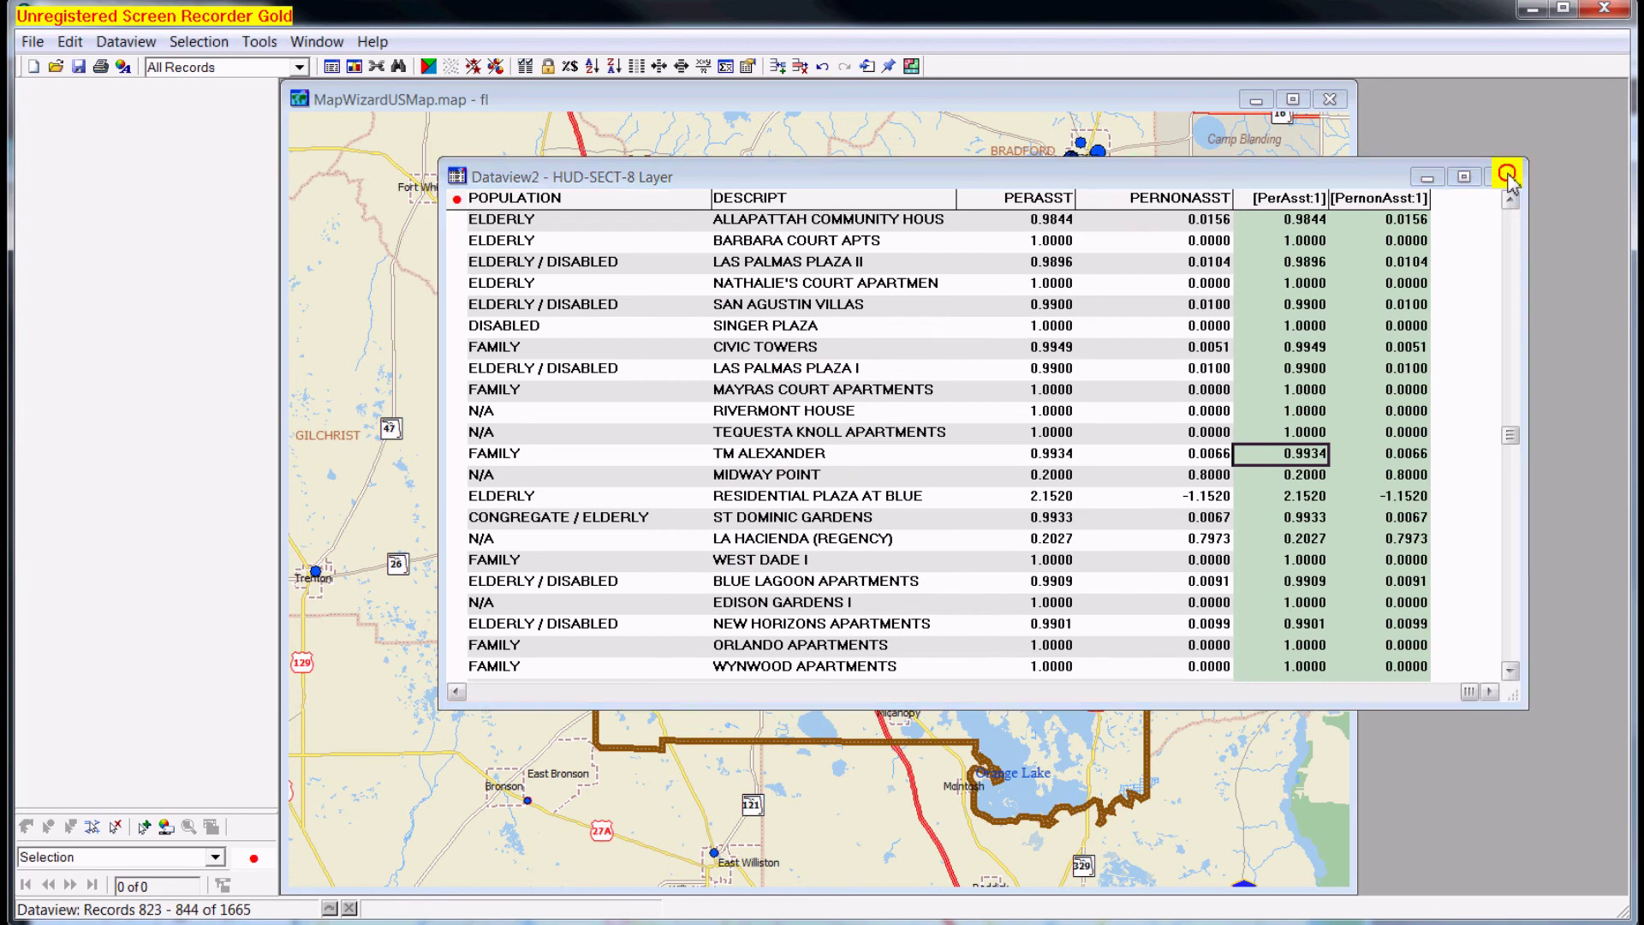
pyautogui.click(777, 546)
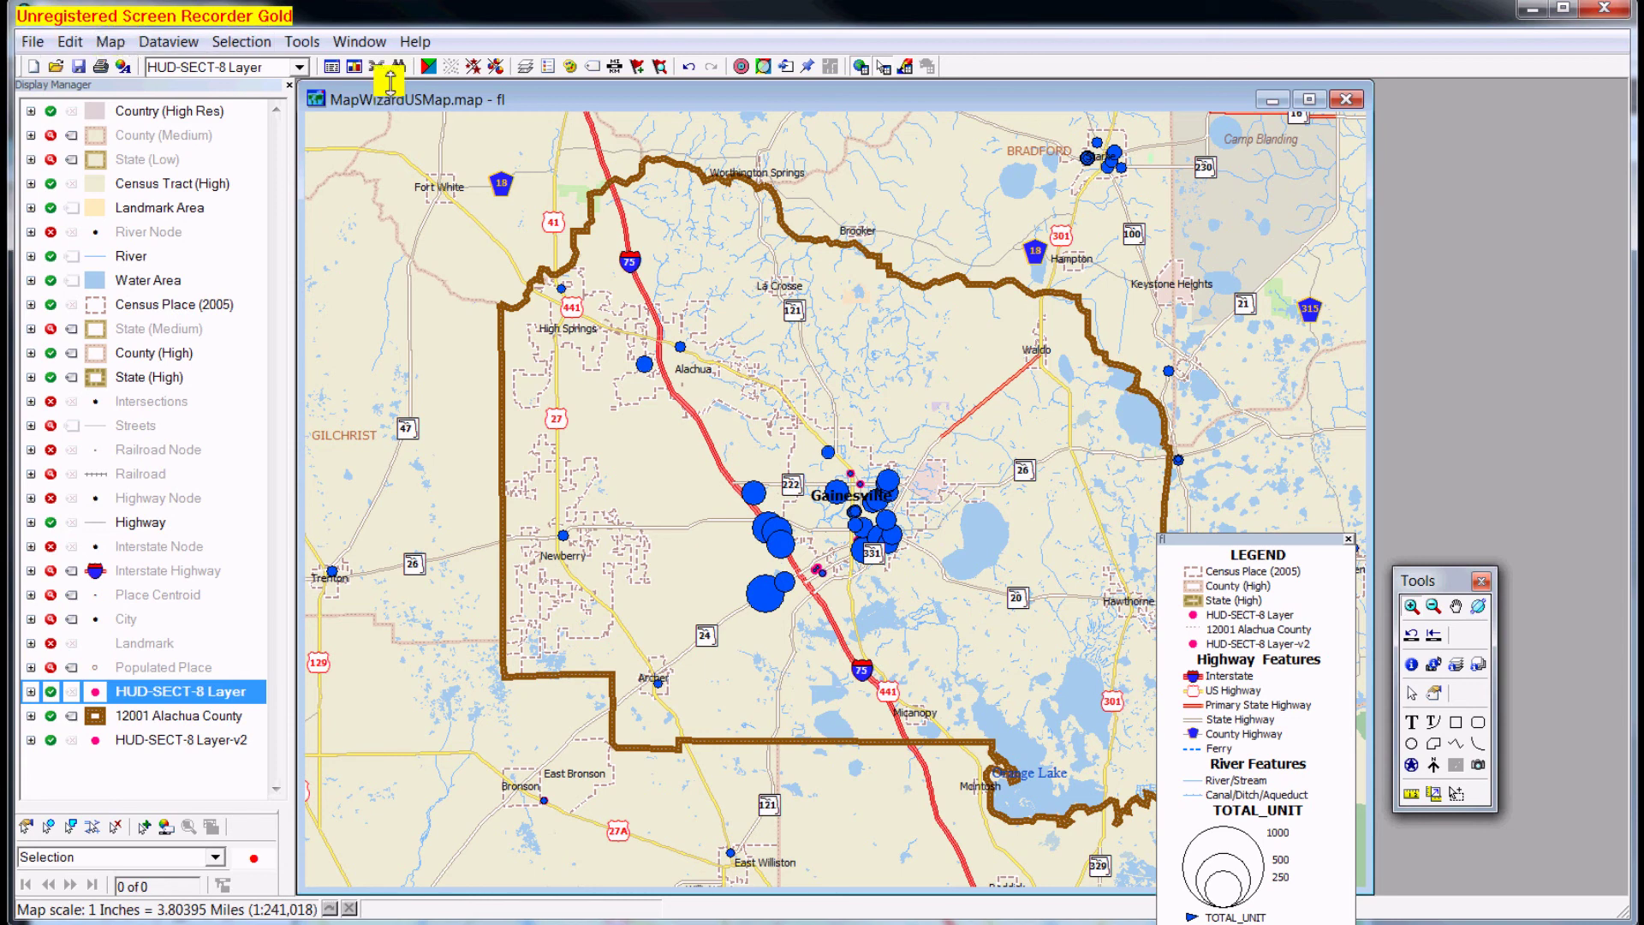
# Step: Try to add the Florida-Hud-Sect8-XY-v2 geographic file to the map as a layer
pyautogui.click(530, 65)
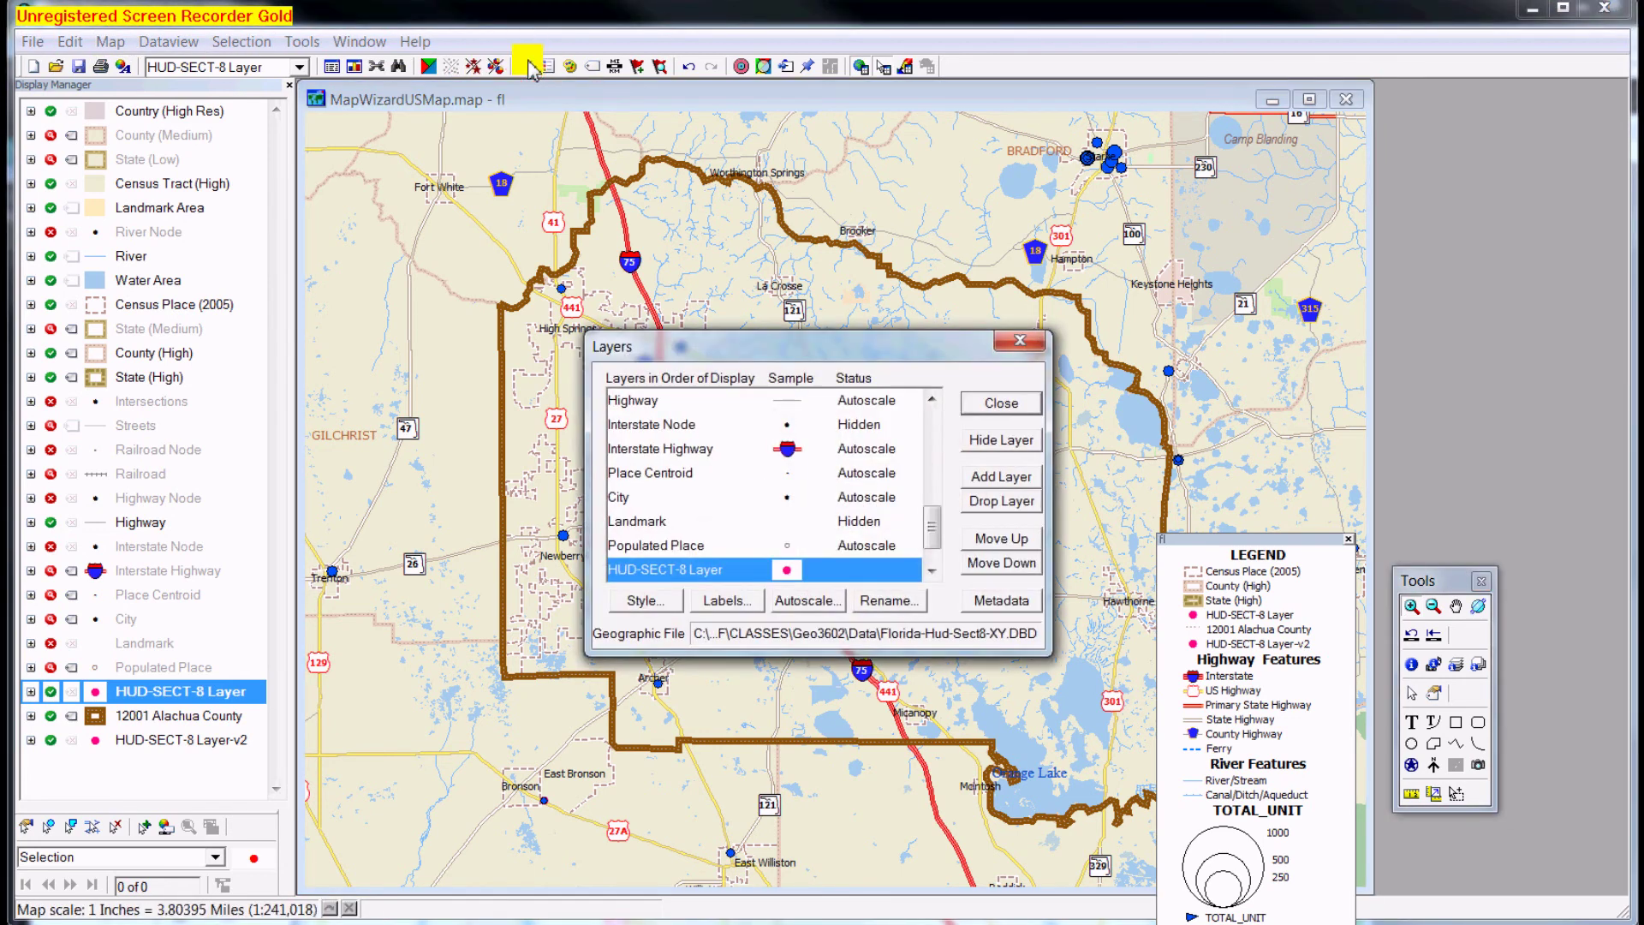
pyautogui.click(1000, 478)
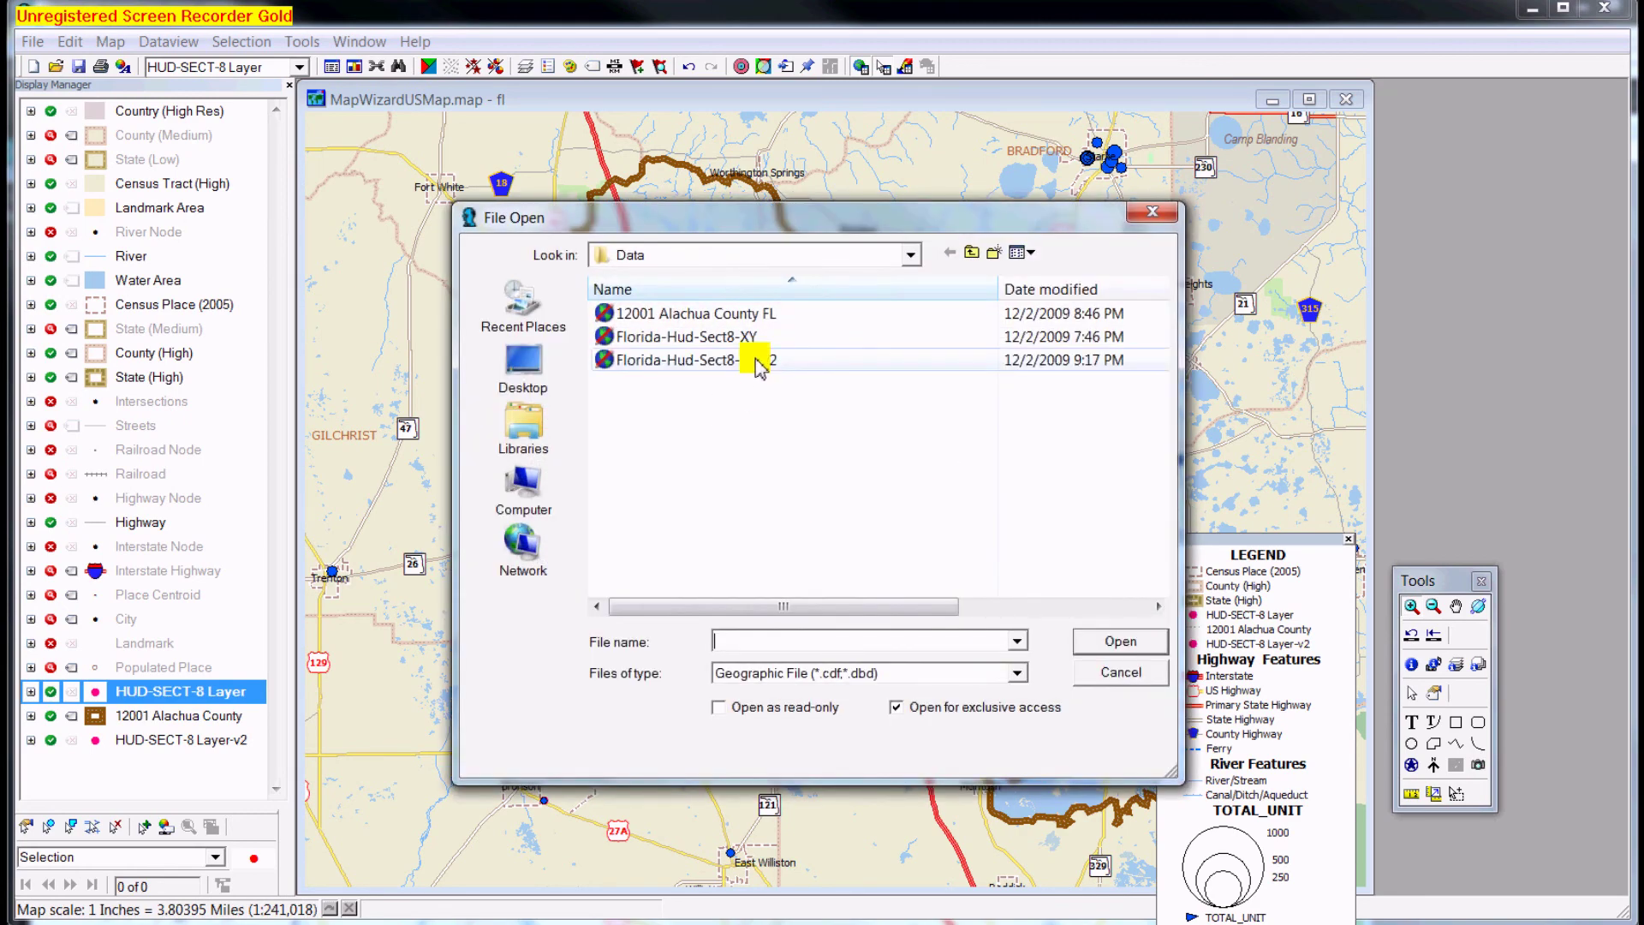
pyautogui.click(759, 362)
pyautogui.click(1150, 649)
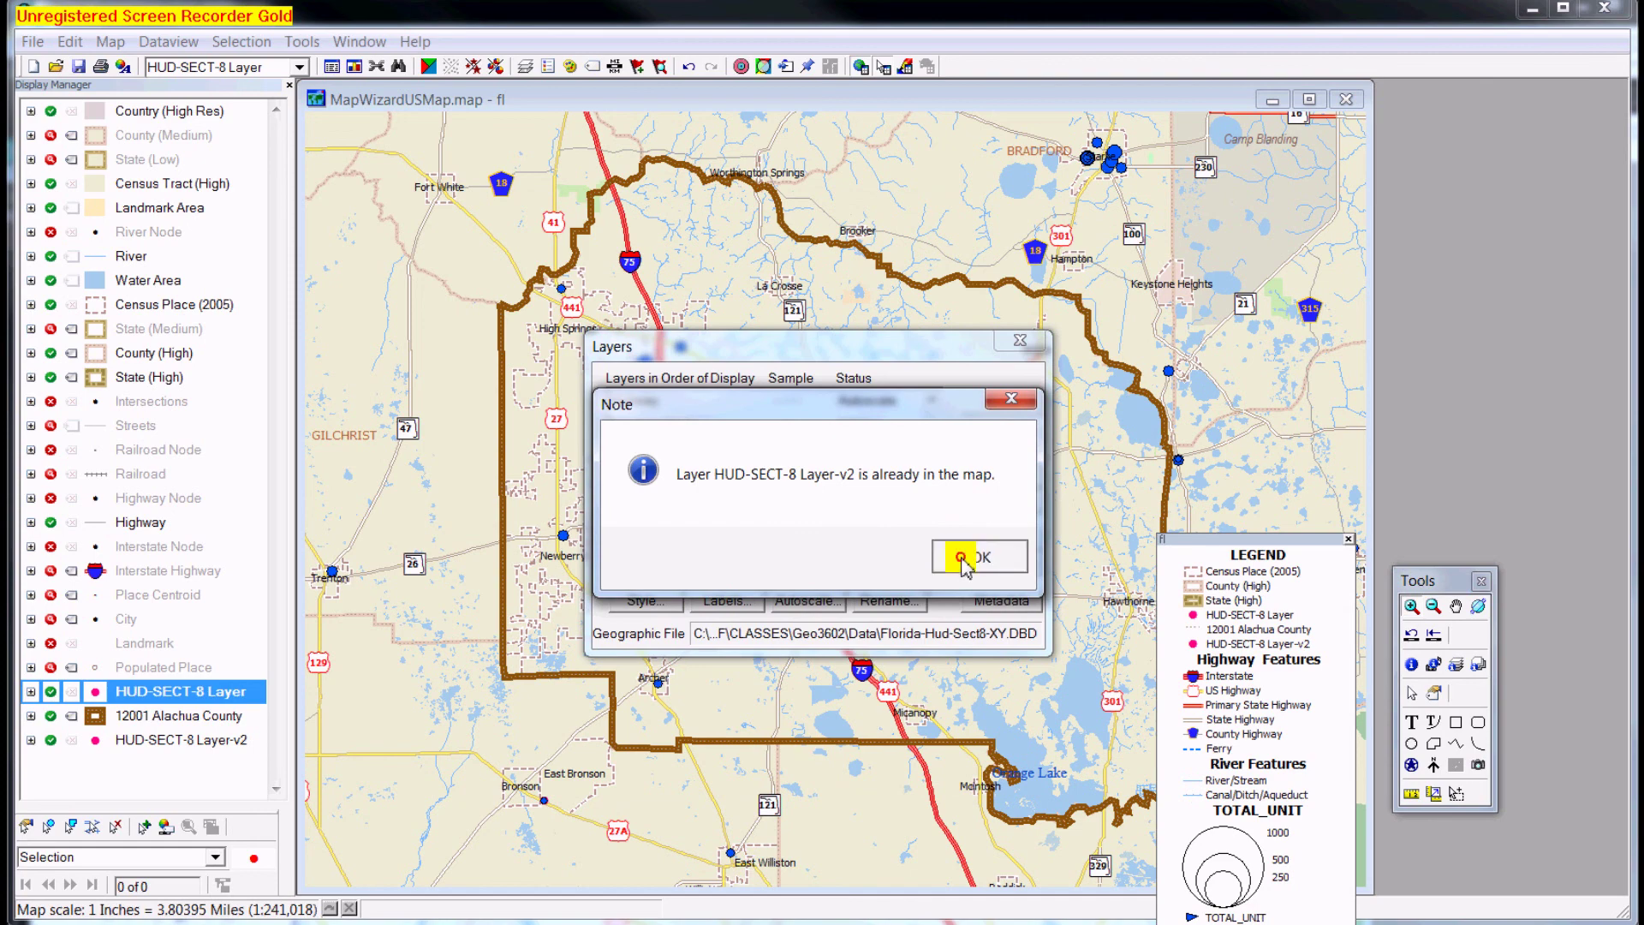
pyautogui.click(963, 558)
pyautogui.click(997, 404)
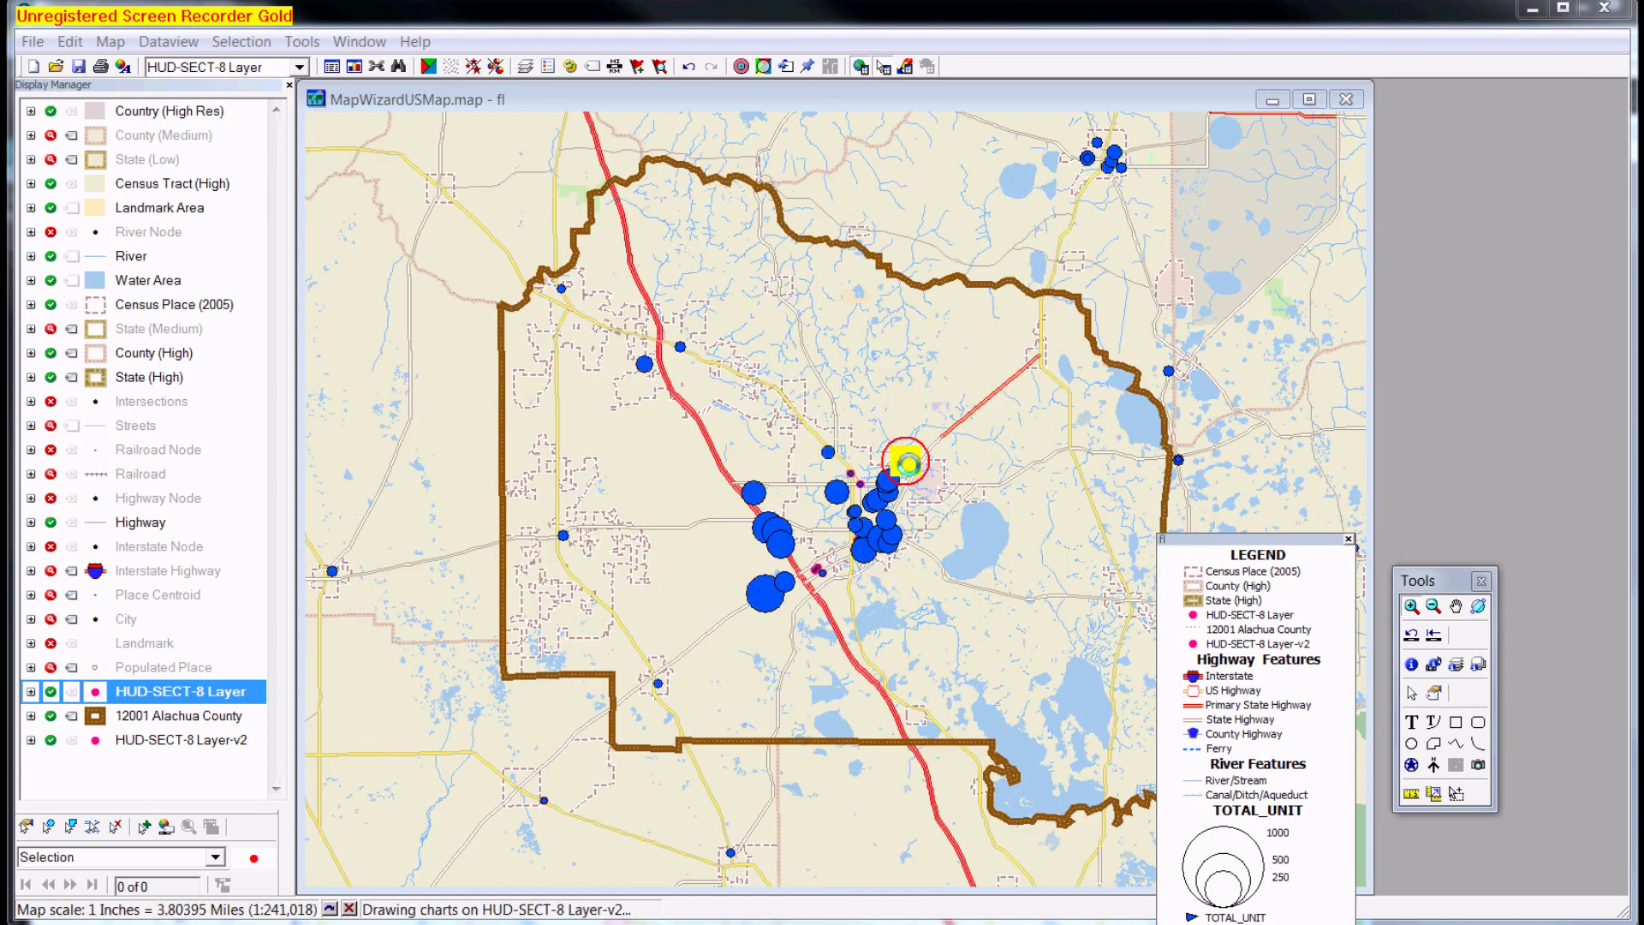
# Step: Remove the original HUD-SECT-8 Layer from the map and confirm dropping it
pyautogui.rightClick(163, 698)
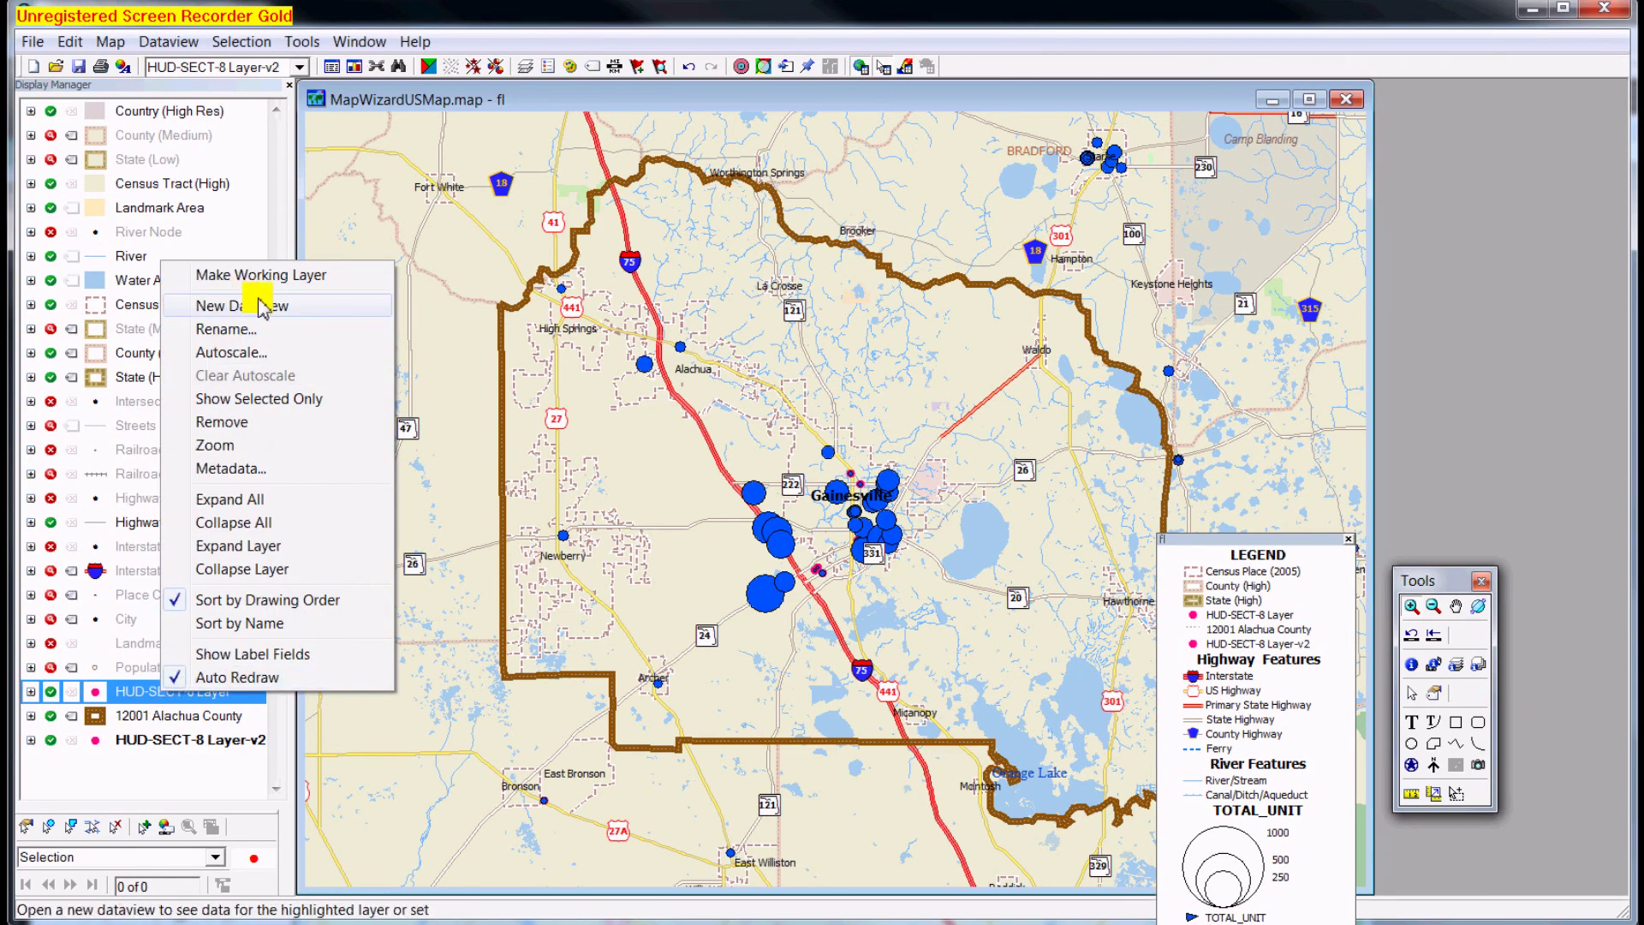
pyautogui.click(258, 425)
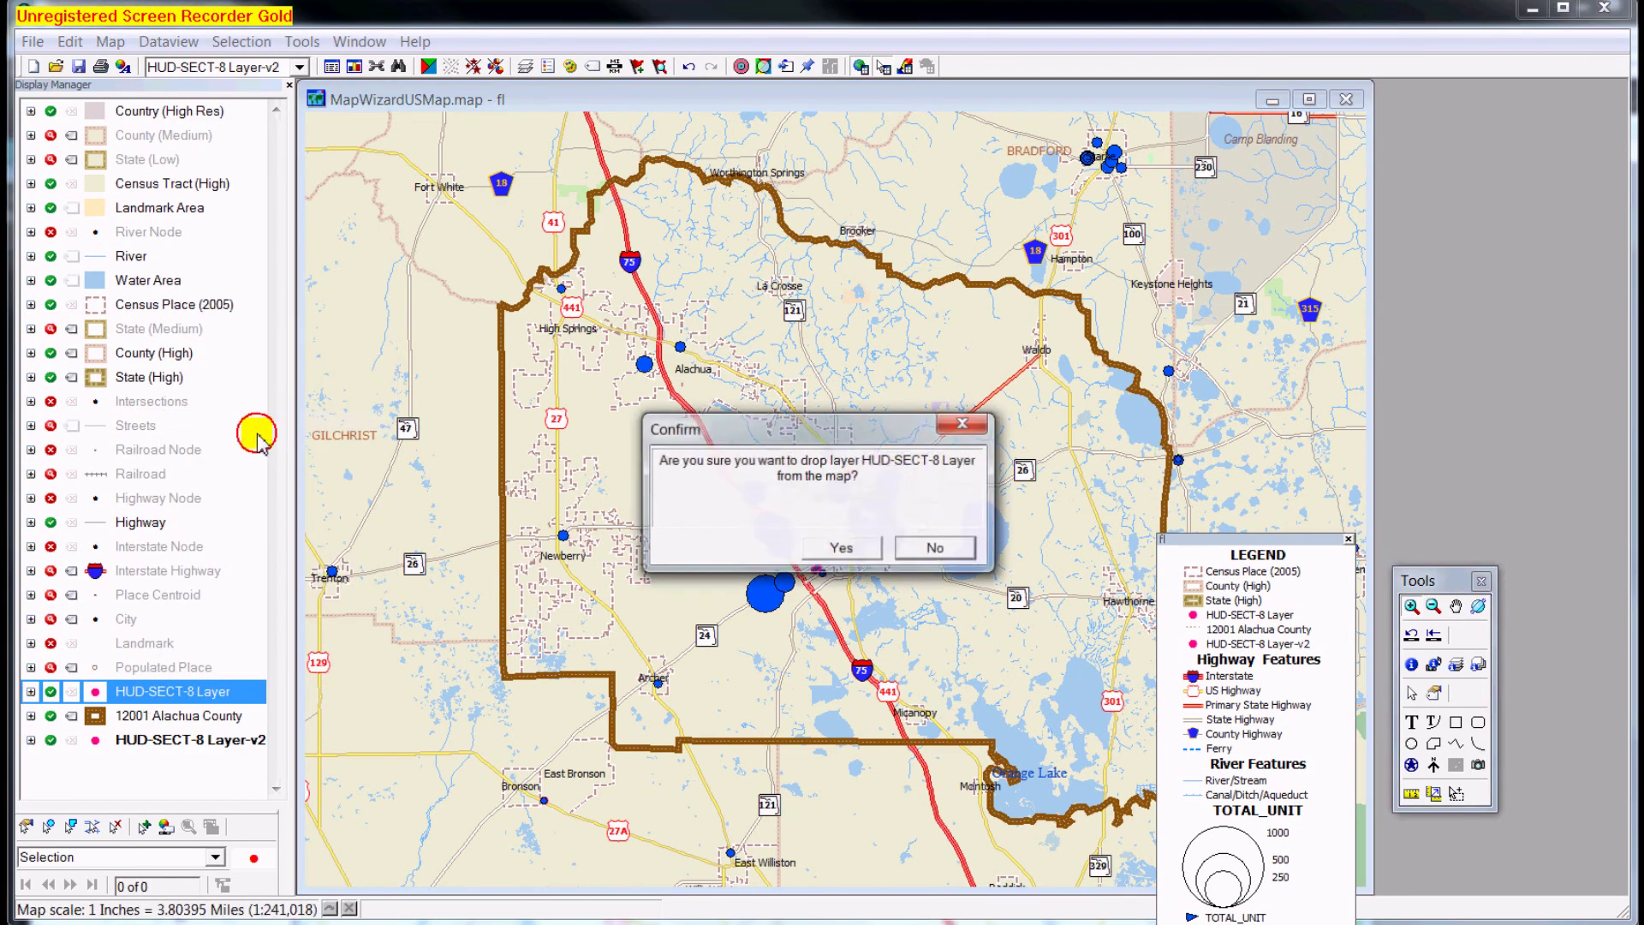
pyautogui.click(859, 549)
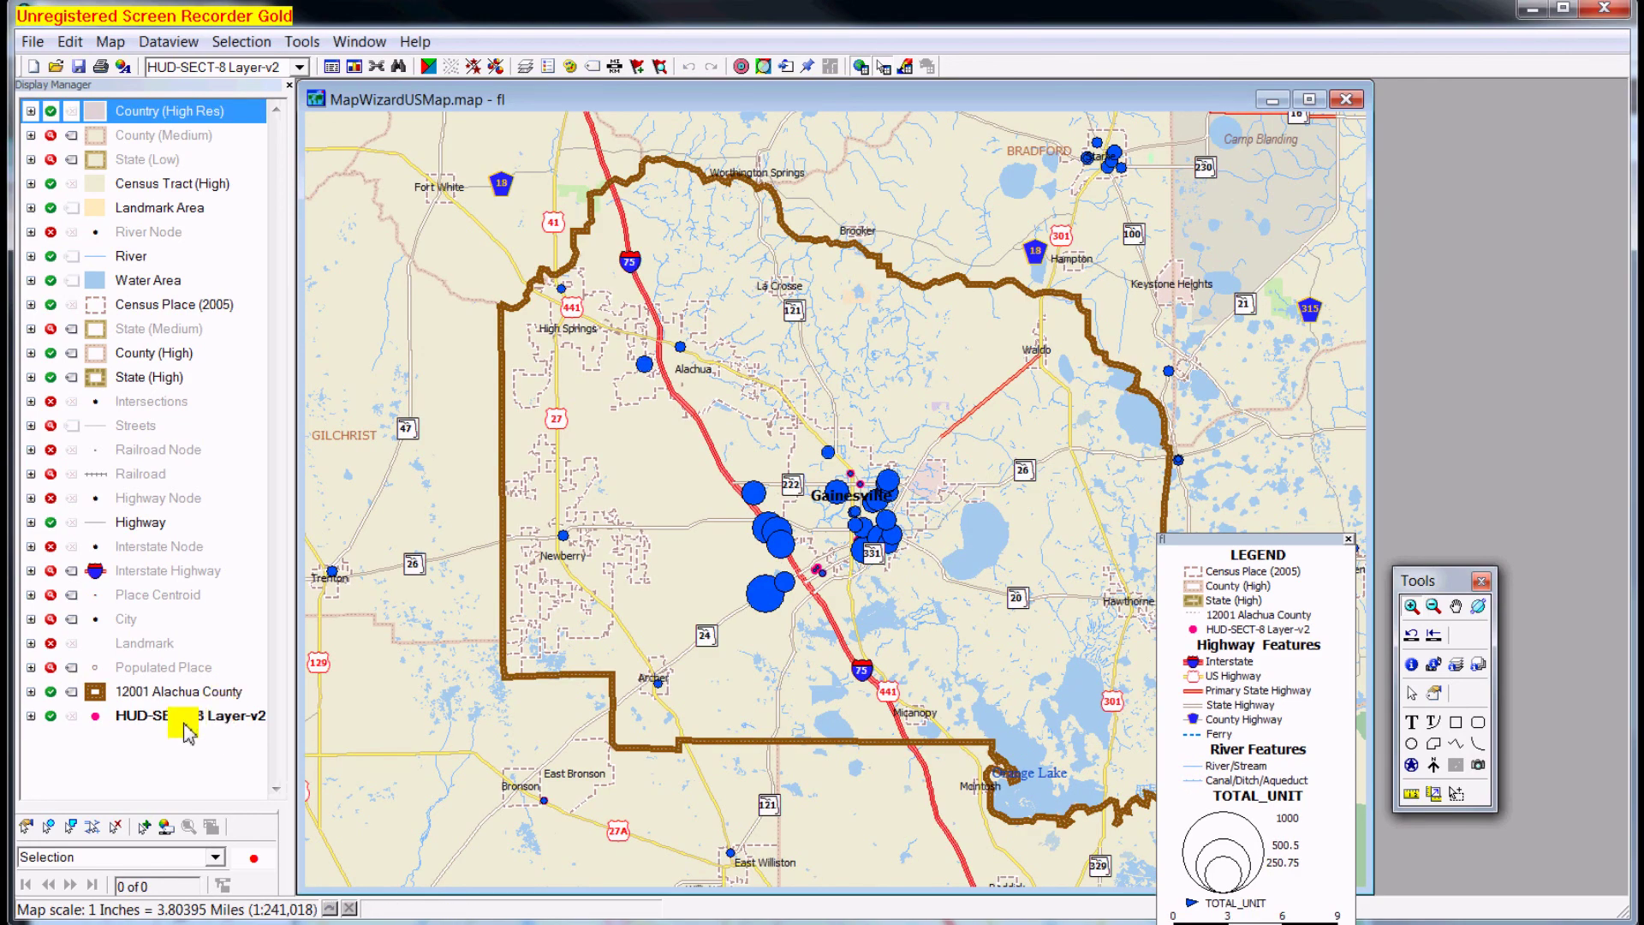
# Step: Select the HUD-SECT-8 Layer-v2 layer and open its layer options
pyautogui.click(184, 725)
pyautogui.rightClick(192, 724)
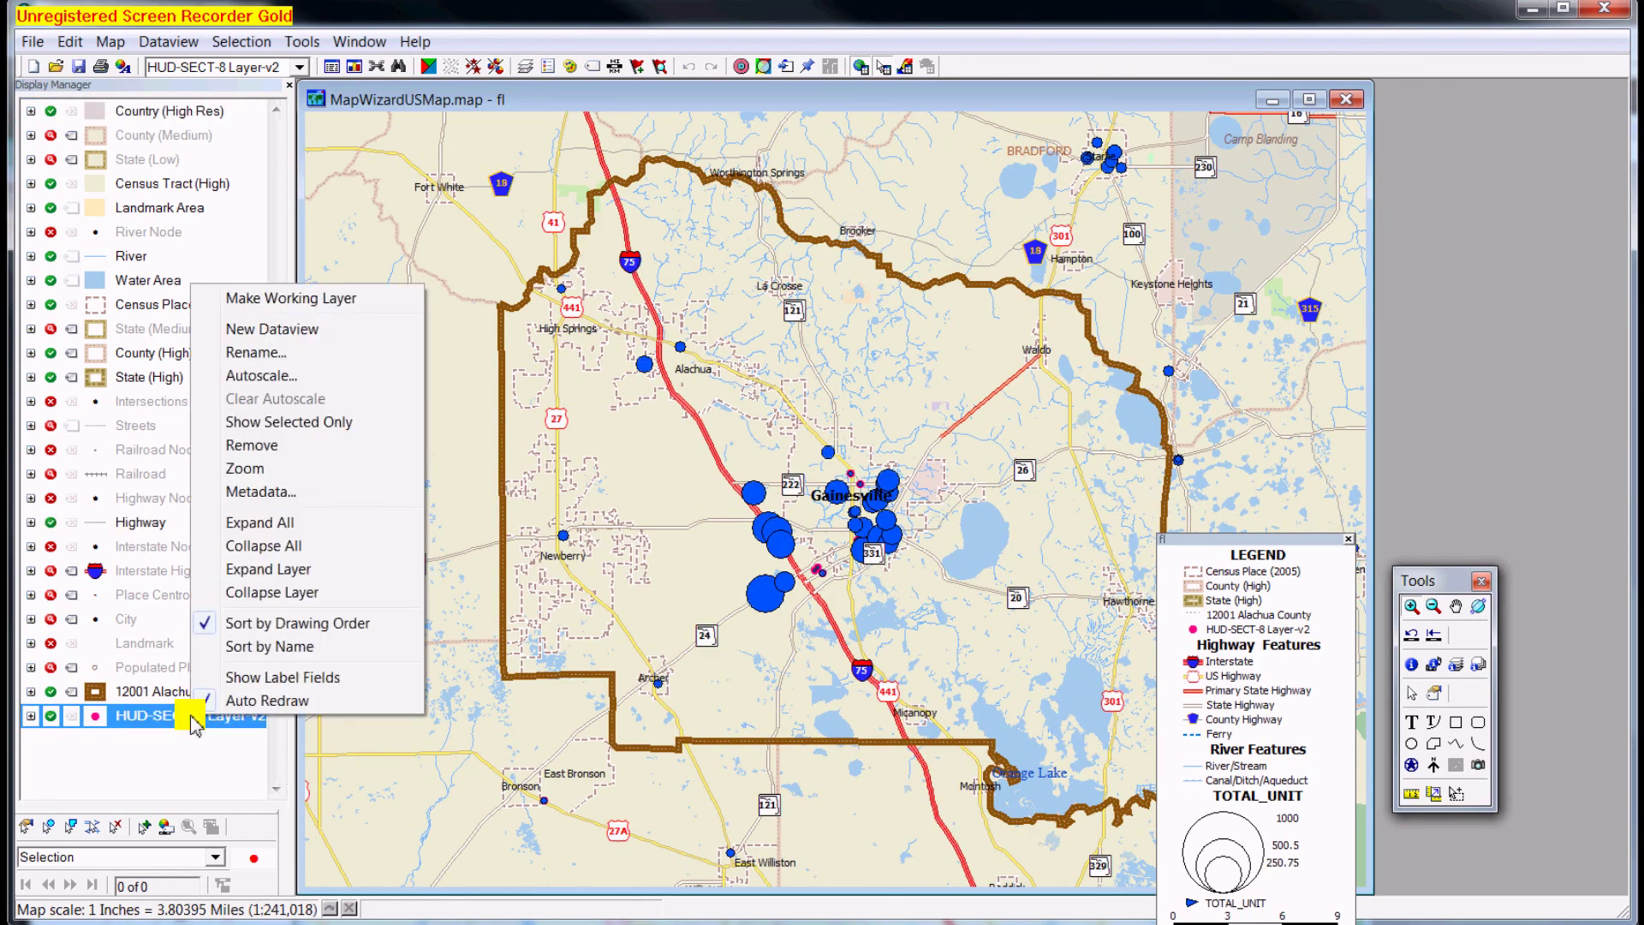